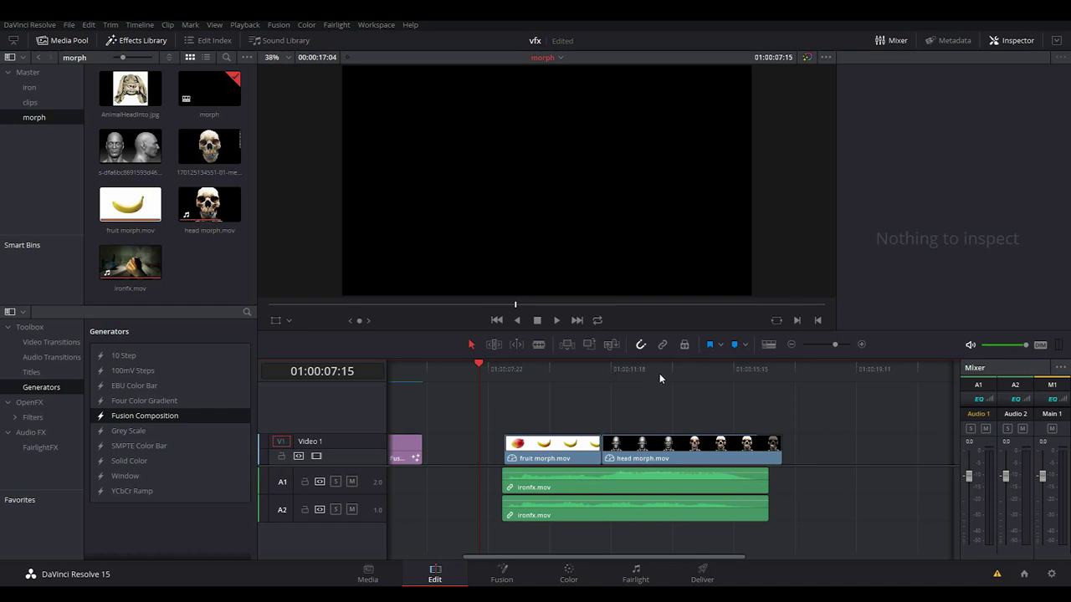
Step: Preview the finished fruit morph.mov and head morph.mov clips by scrubbing and playing through them on the timeline
{"action": "left_click", "coordinate": [520, 371]}
{"action": "left_click", "coordinate": [583, 369]}
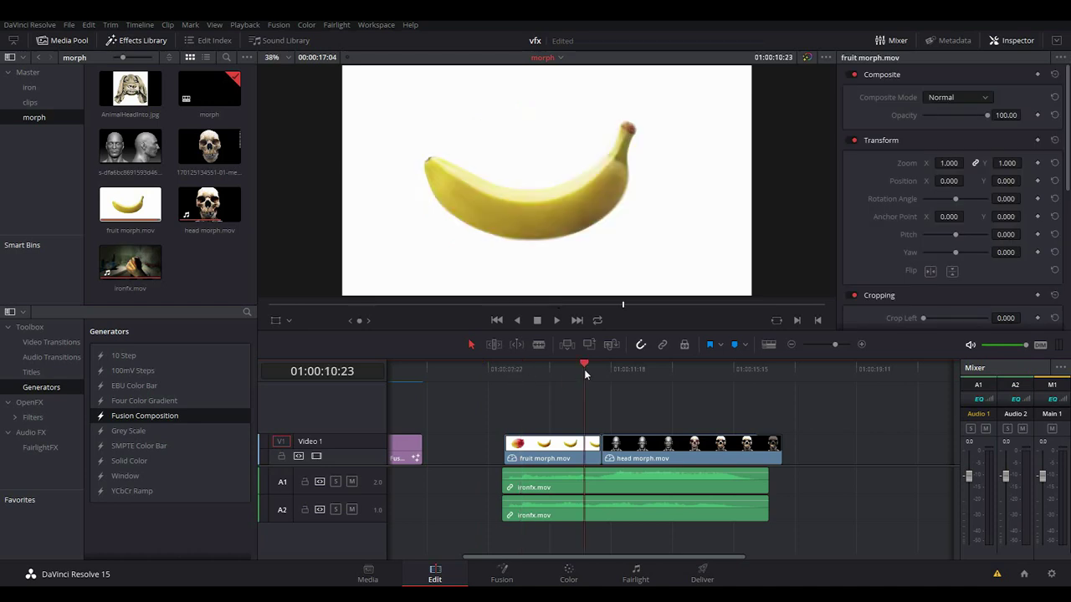
{"action": "left_click", "coordinate": [636, 373]}
{"action": "left_click", "coordinate": [741, 372]}
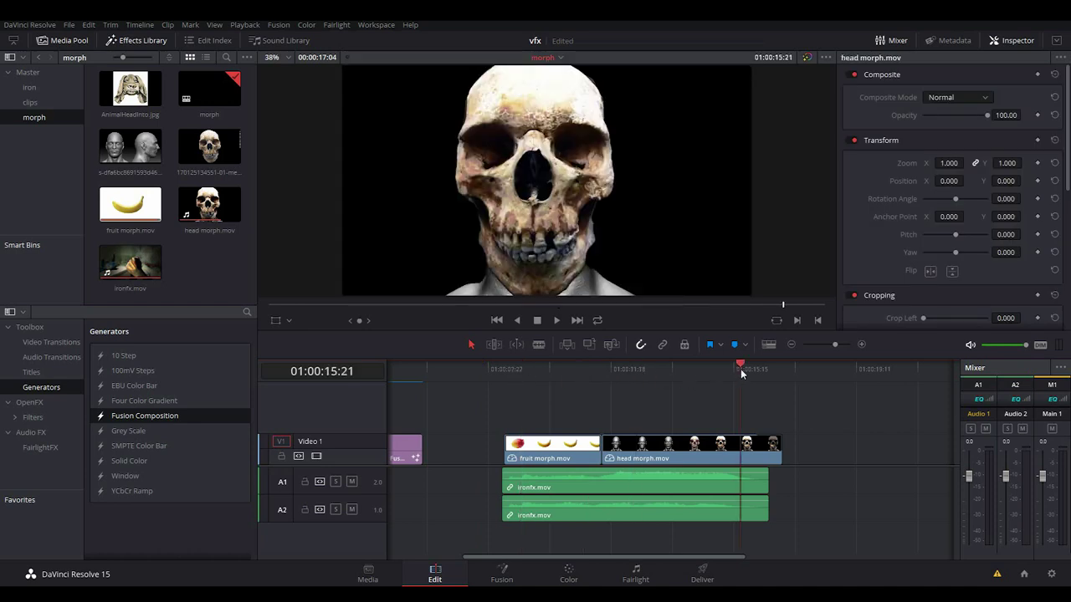
{"action": "left_click", "coordinate": [489, 371]}
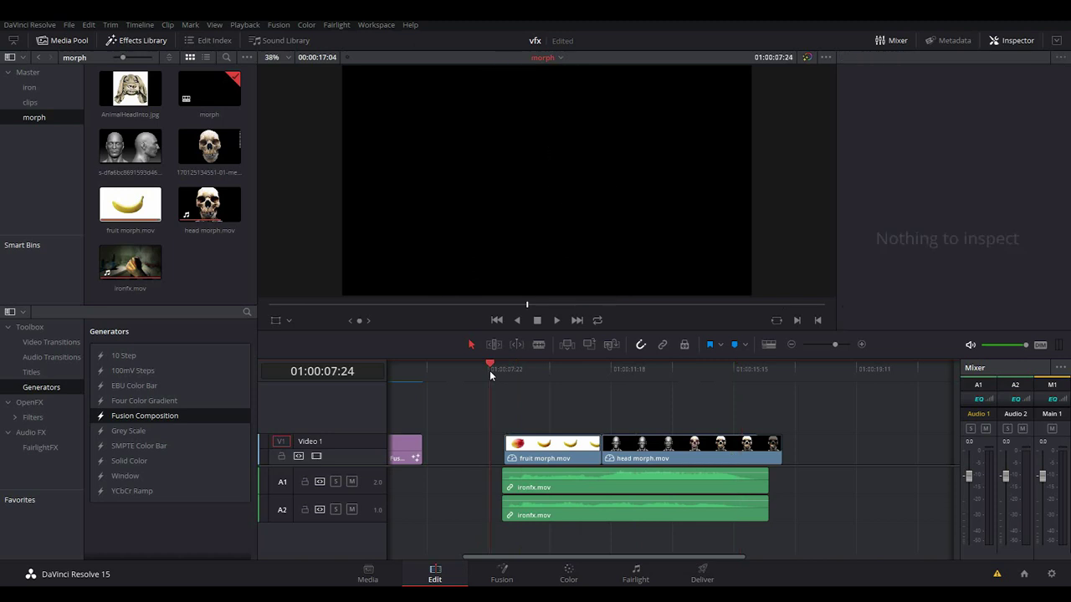
{"action": "key", "text": "space"}
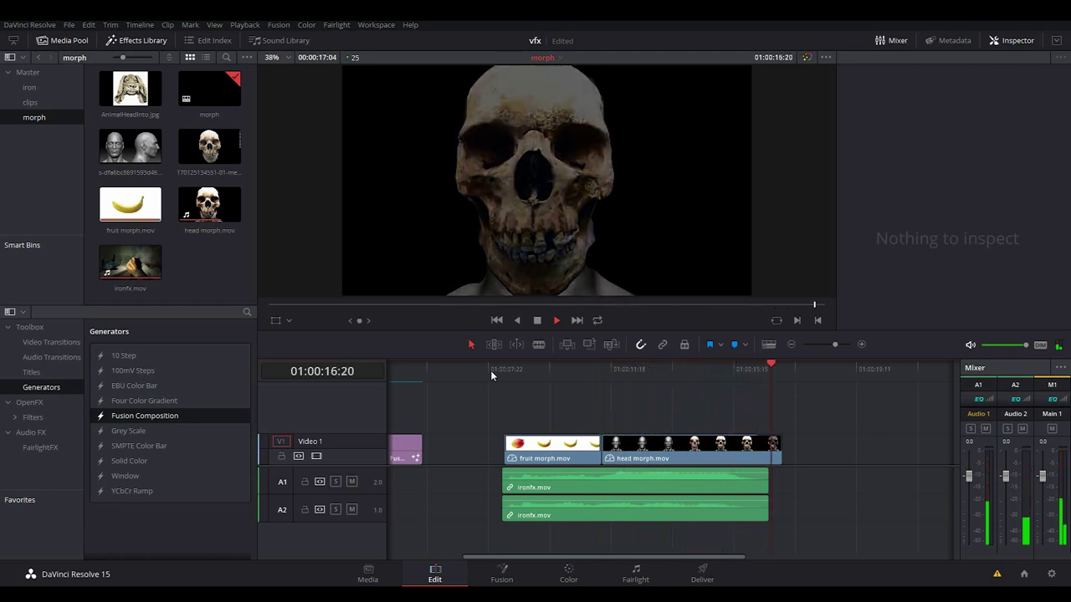
{"action": "key", "text": "j"}
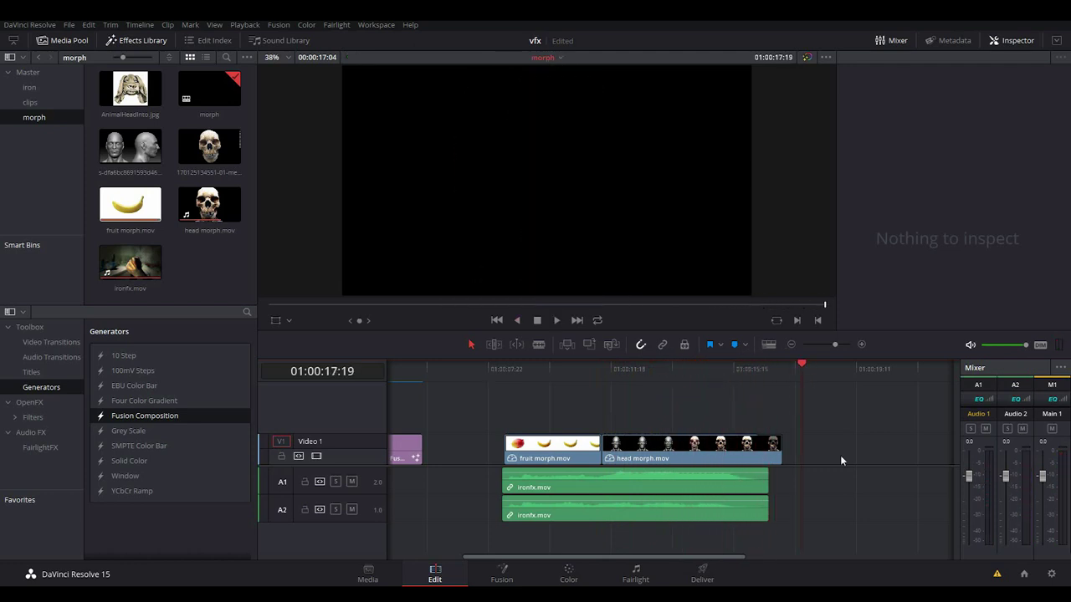
Step: Add a Fusion Composition generator to Video 1 after head morph.mov and open it for Fusion compositing
{"action": "left_click_drag", "start_coordinate": [122, 415], "coordinate": [830, 467]}
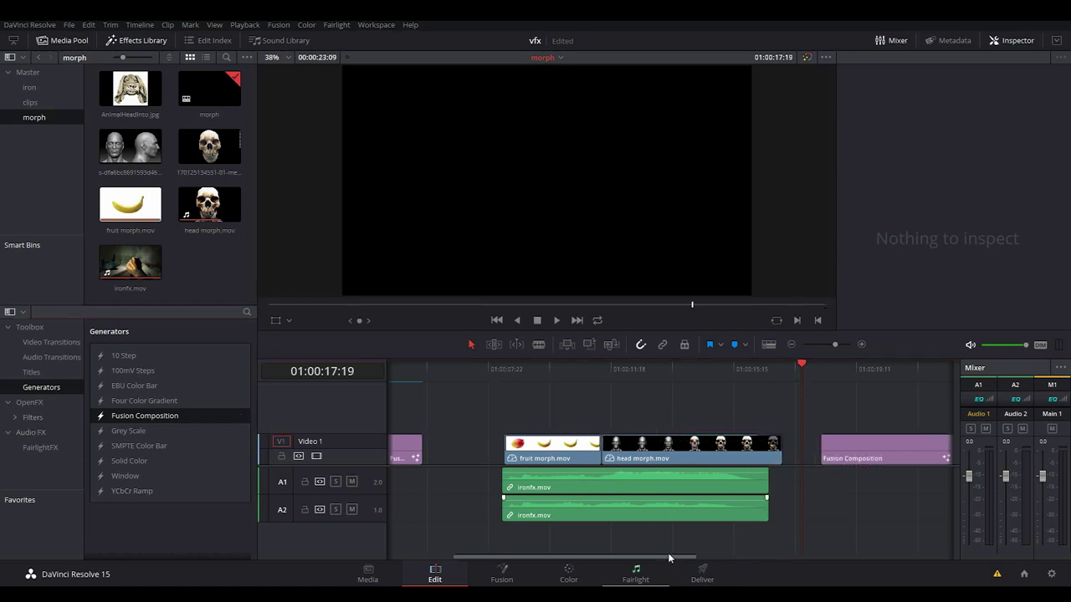
{"action": "left_click", "coordinate": [885, 370]}
{"action": "left_click", "coordinate": [504, 573]}
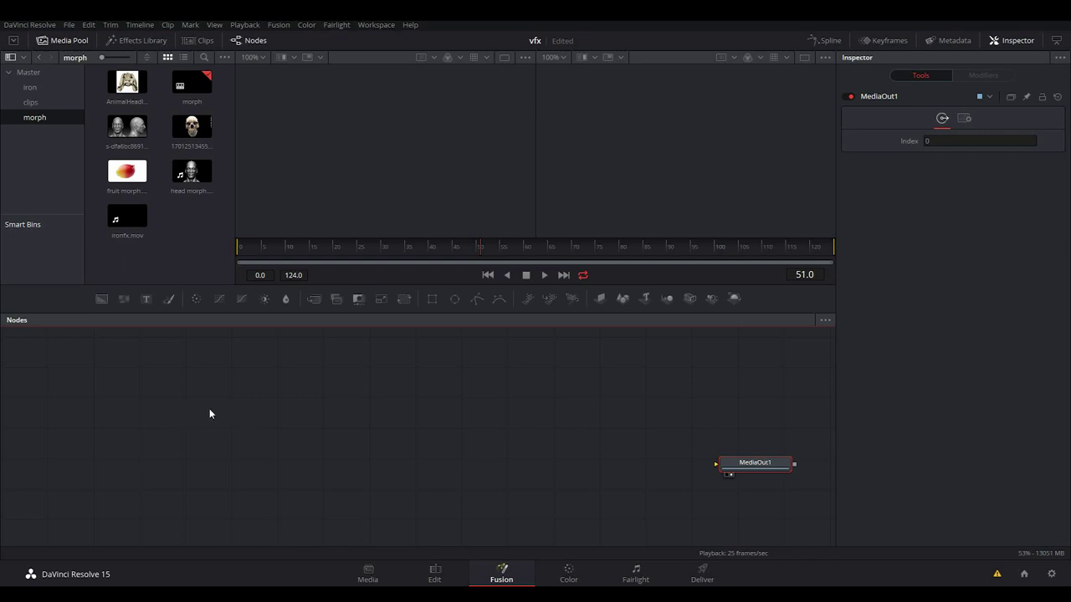
Step: Paste the copied Crop1 and LumaKeyer1 node branches and place them side by side, well ahead of MediaOut1
{"action": "left_click_drag", "start_coordinate": [193, 401], "coordinate": [201, 419]}
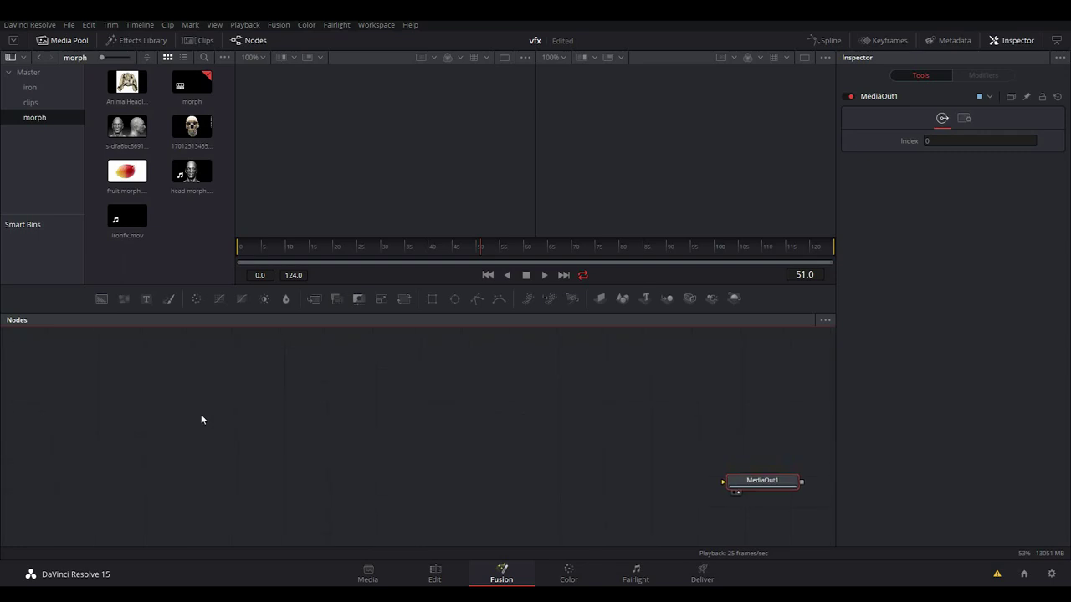
{"action": "key", "text": "ctrl+v"}
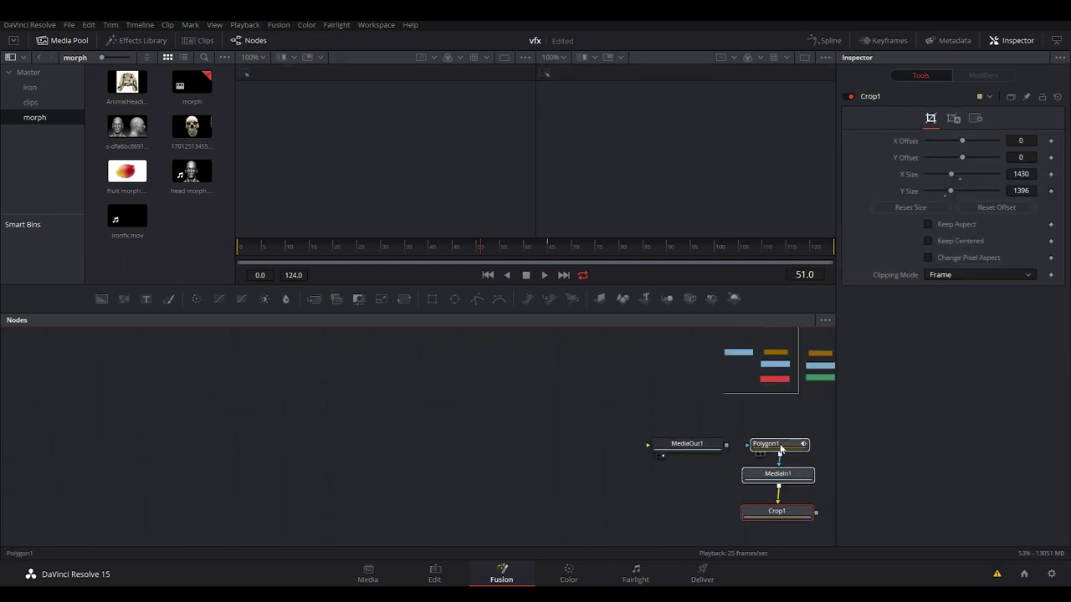
{"action": "left_click_drag", "start_coordinate": [779, 449], "coordinate": [255, 366]}
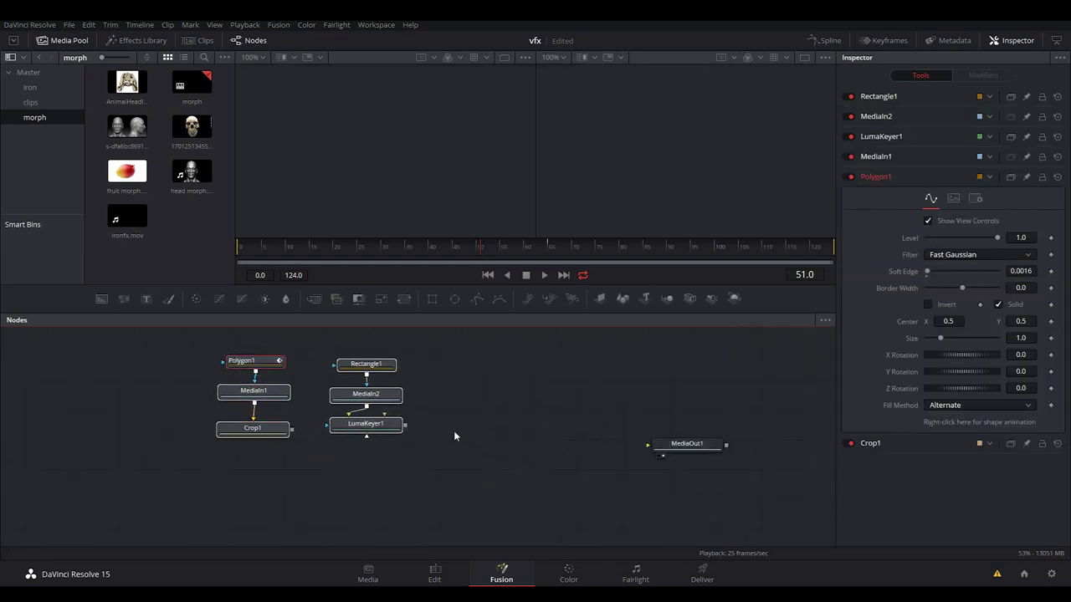
{"action": "left_click", "coordinate": [499, 428]}
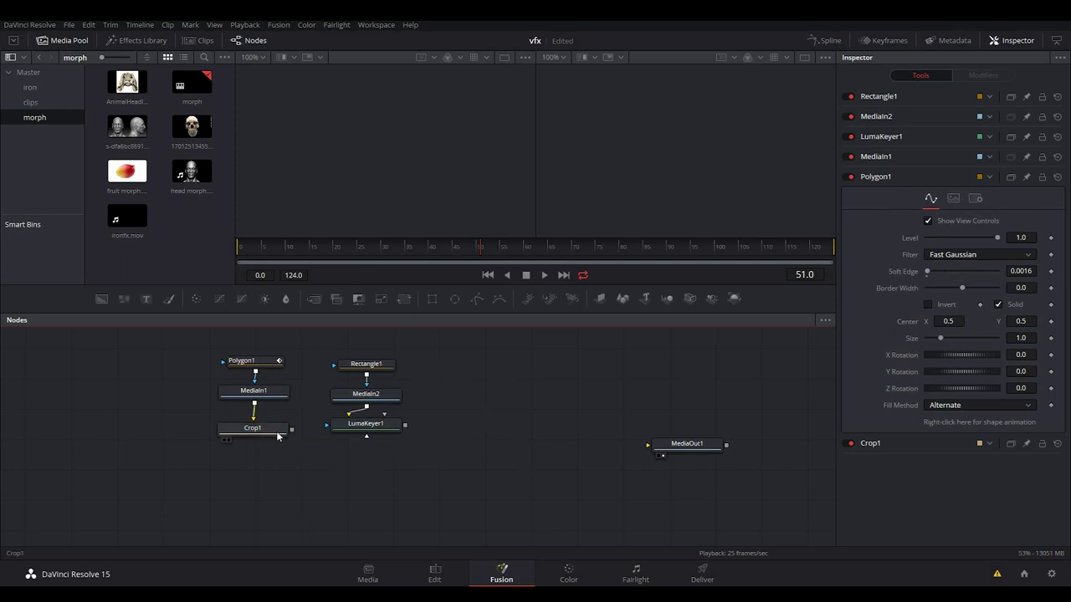
Step: Examine the Crop1 head image and the LumaKeyer1 skull image in the first viewer
{"action": "left_click_drag", "start_coordinate": [272, 429], "coordinate": [391, 167]}
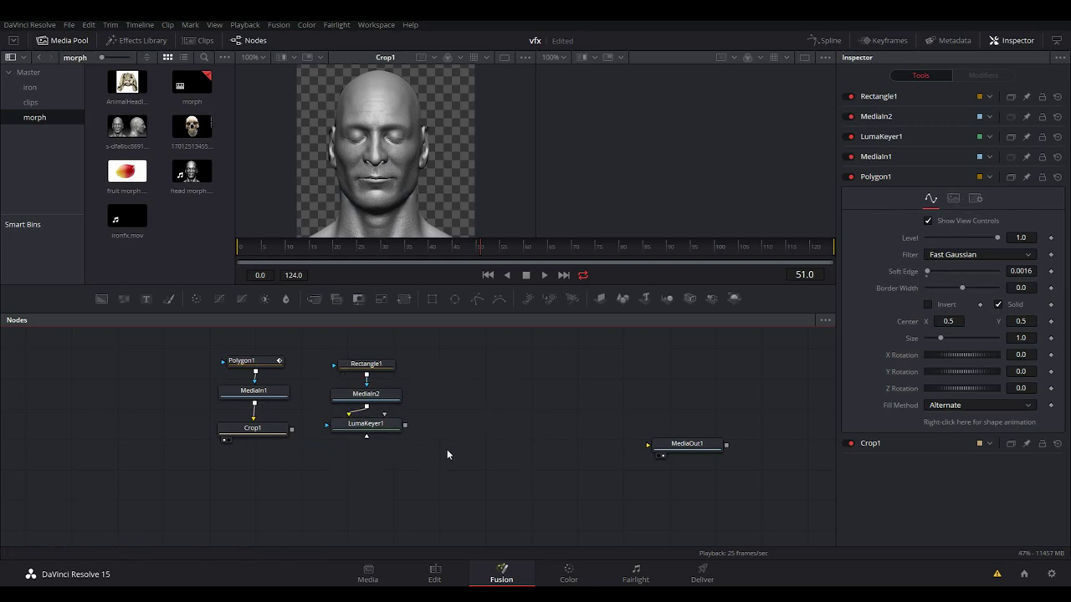
{"action": "left_click", "coordinate": [373, 427]}
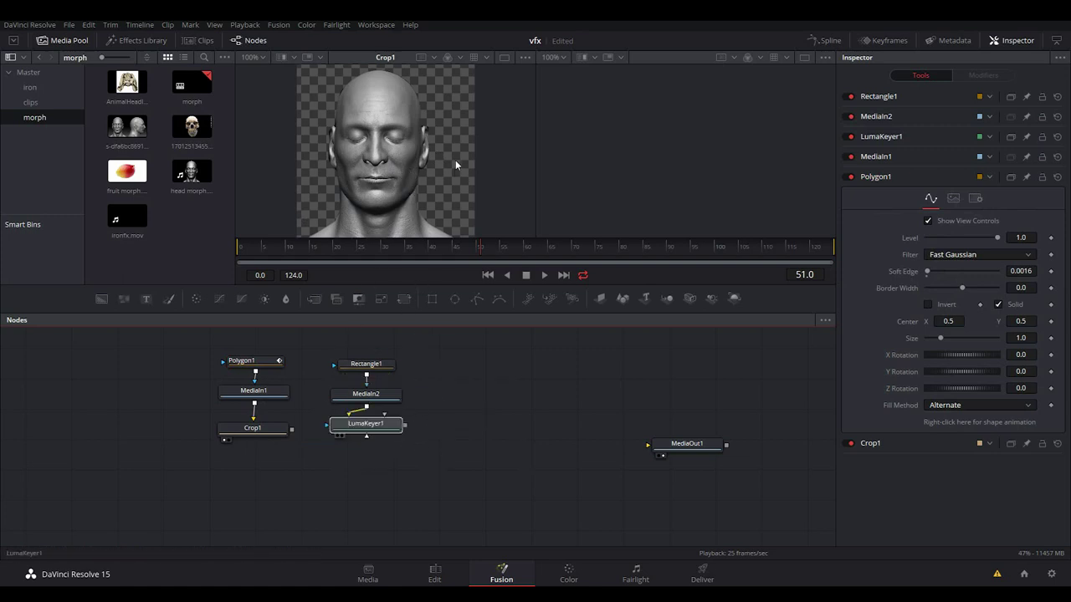
{"action": "left_click", "coordinate": [374, 436]}
{"action": "left_click", "coordinate": [384, 427]}
{"action": "key", "text": "1"}
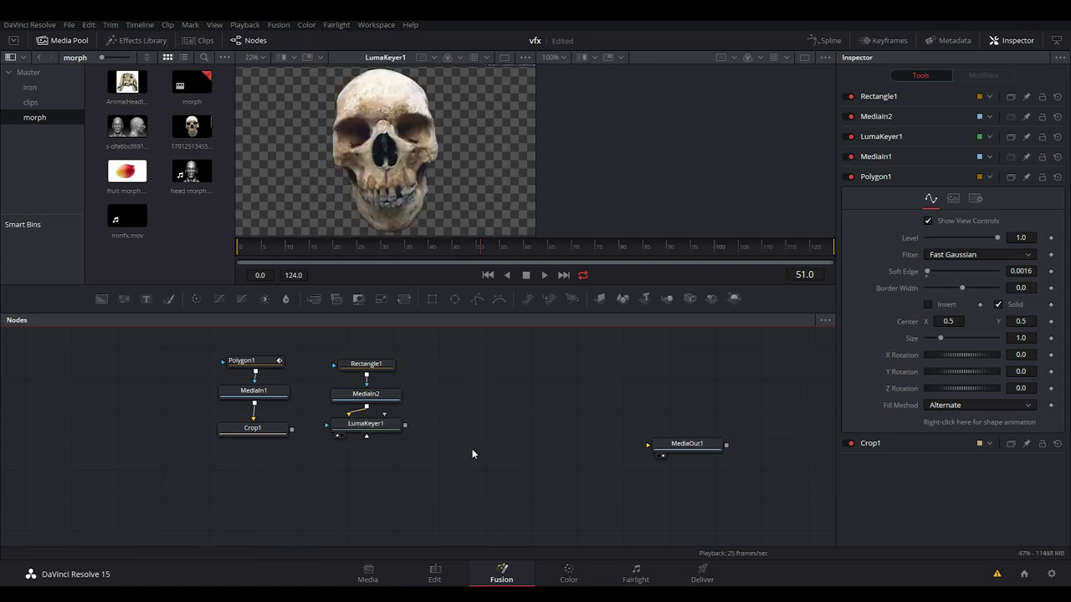
{"action": "left_click_drag", "start_coordinate": [507, 458], "coordinate": [523, 457]}
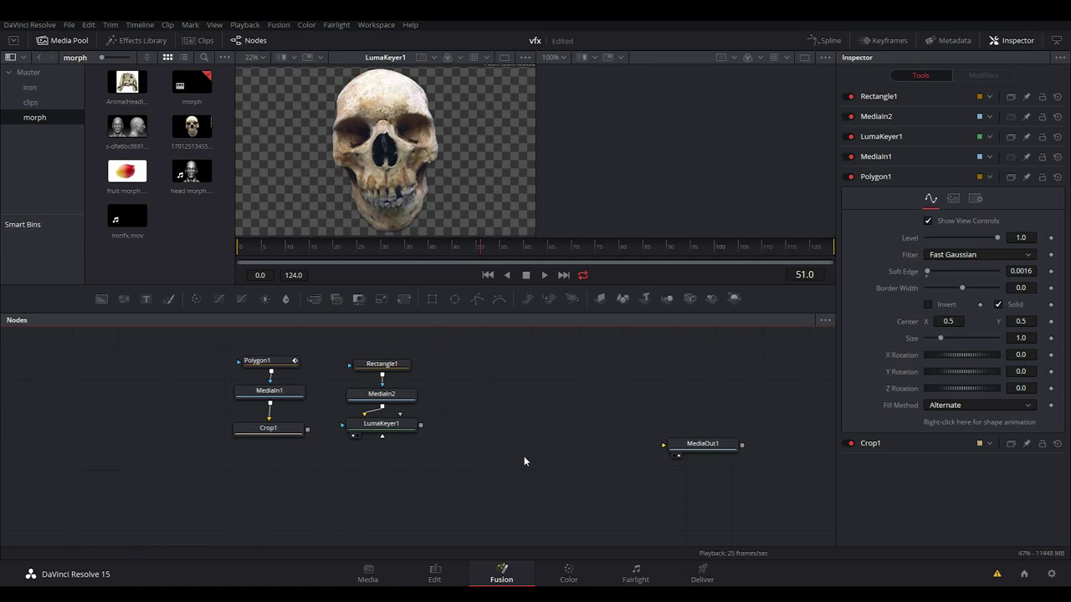
{"action": "left_click_drag", "start_coordinate": [465, 446], "coordinate": [462, 444]}
Step: Show the Crop1 output in the first viewer again, keeping the node below MediaIn1
{"action": "left_click", "coordinate": [277, 432]}
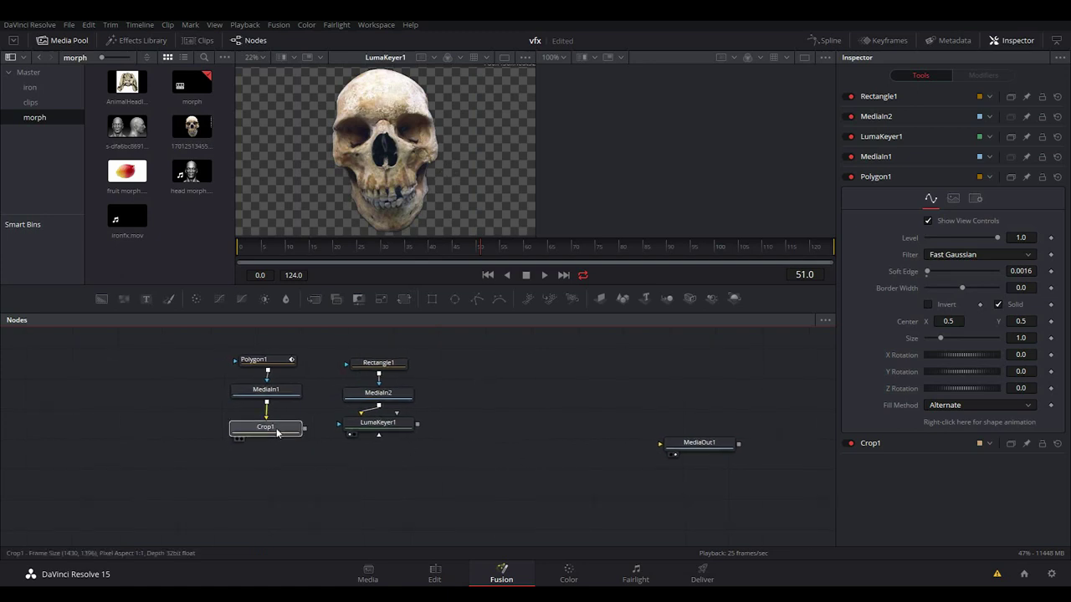
{"action": "left_click_drag", "start_coordinate": [280, 430], "coordinate": [305, 380]}
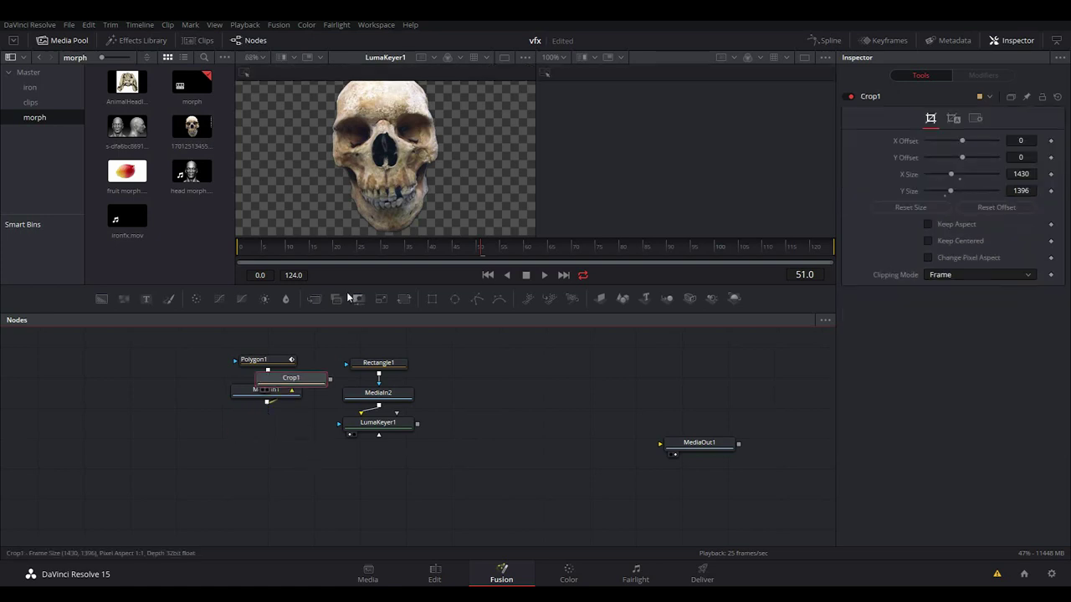
{"action": "left_click_drag", "start_coordinate": [349, 298], "coordinate": [394, 200]}
{"action": "left_click_drag", "start_coordinate": [456, 449], "coordinate": [467, 426]}
{"action": "left_click", "coordinate": [385, 446]}
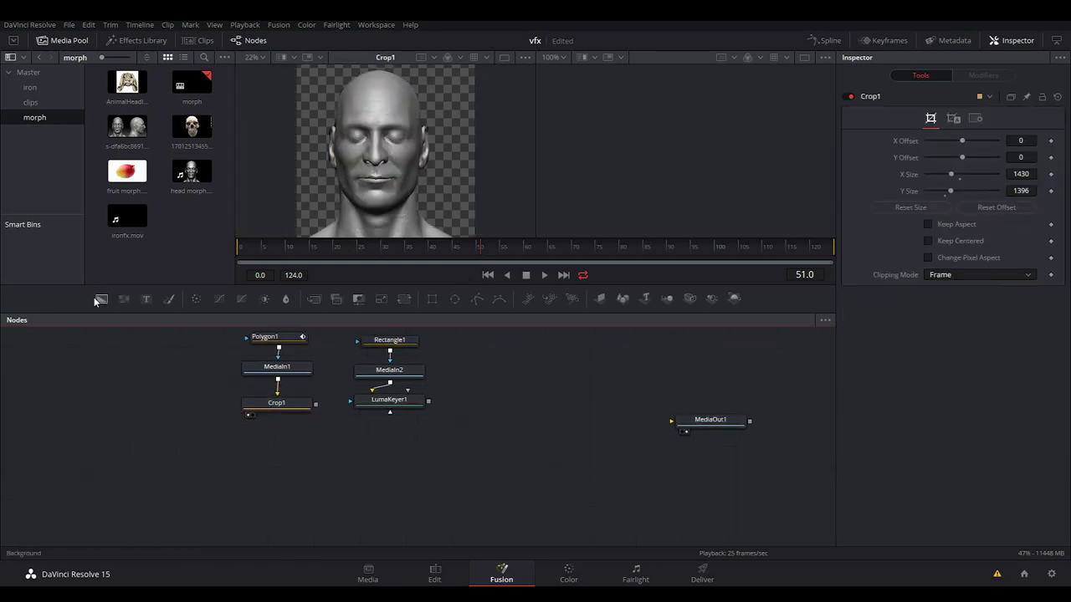
Step: Add a Background node below Crop1 and merge the Crop1 output over it
{"action": "left_click", "coordinate": [102, 299]}
{"action": "left_click_drag", "start_coordinate": [386, 452], "coordinate": [282, 482]}
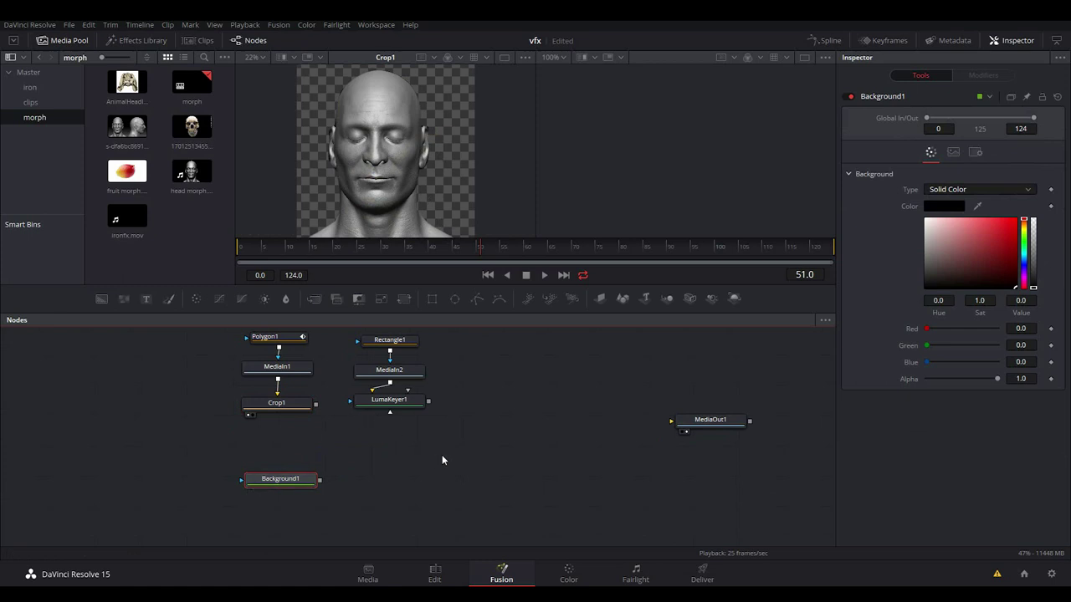
{"action": "left_click_drag", "start_coordinate": [318, 407], "coordinate": [320, 480]}
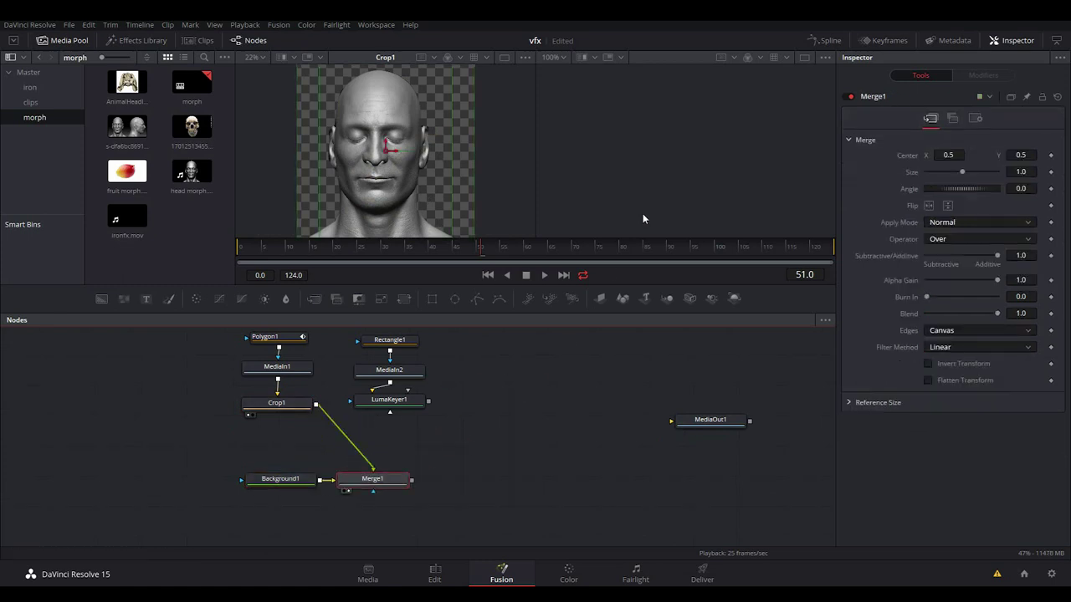
Step: Show Merge1 in the second viewer and reduce its Size to 0.78
{"action": "key", "text": "2"}
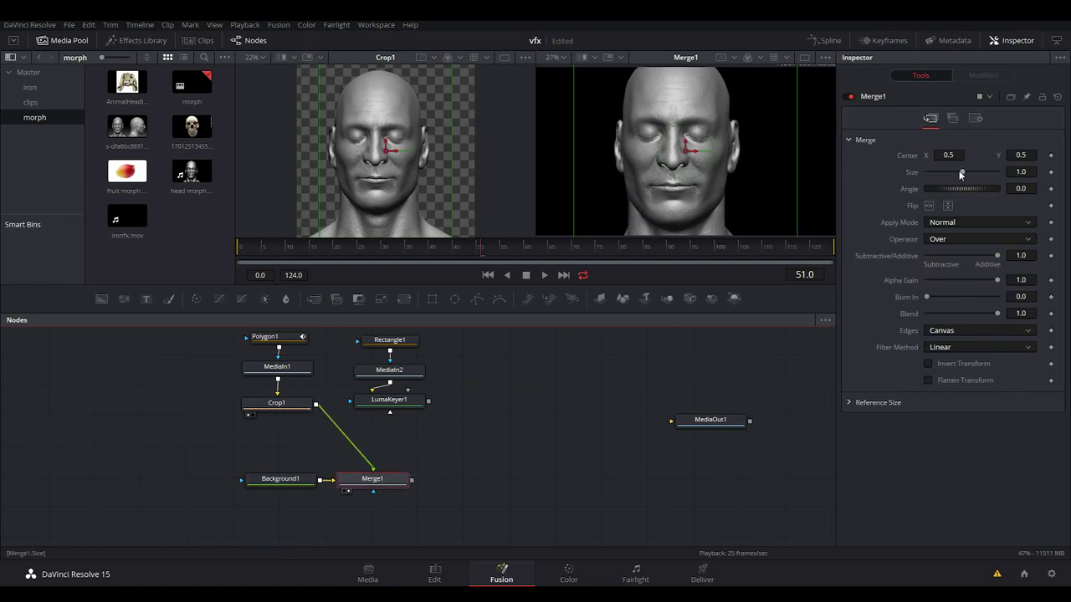
{"action": "left_click_drag", "start_coordinate": [961, 173], "coordinate": [954, 171]}
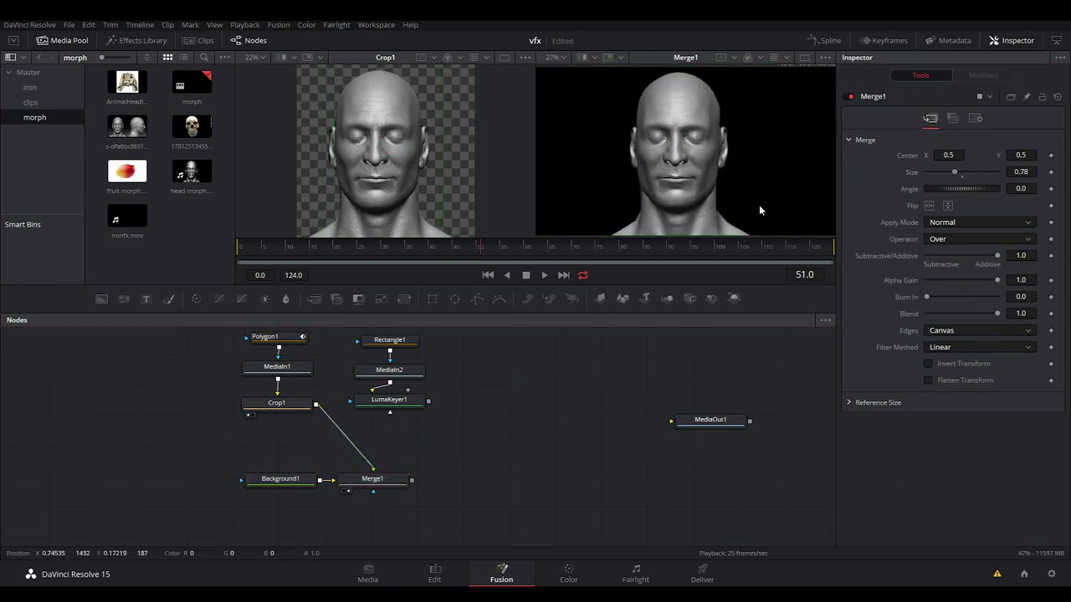
Step: Merge the LumaKeyer1 skull over Merge1 and show the new Merge2 node in the second viewer
{"action": "left_click_drag", "start_coordinate": [510, 482], "coordinate": [577, 491]}
{"action": "left_click_drag", "start_coordinate": [495, 411], "coordinate": [479, 492]}
{"action": "left_click_drag", "start_coordinate": [552, 494], "coordinate": [710, 205]}
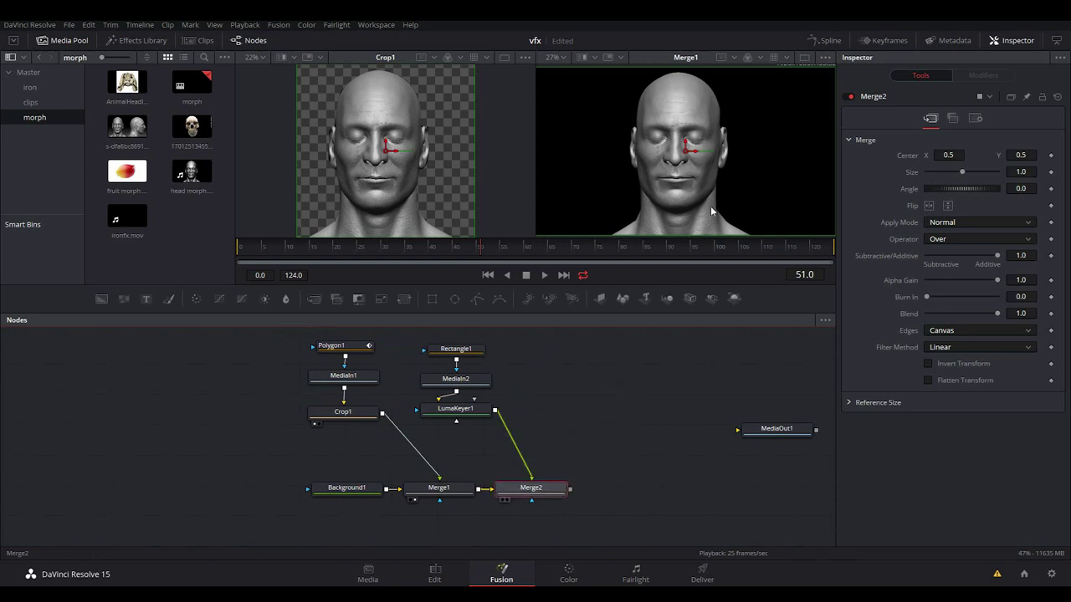
Step: Fit the skull over the head in Merge2 with Size 2.46, Center X about 0.4777 and Angle about -2.47
{"action": "left_click_drag", "start_coordinate": [966, 173], "coordinate": [975, 170]}
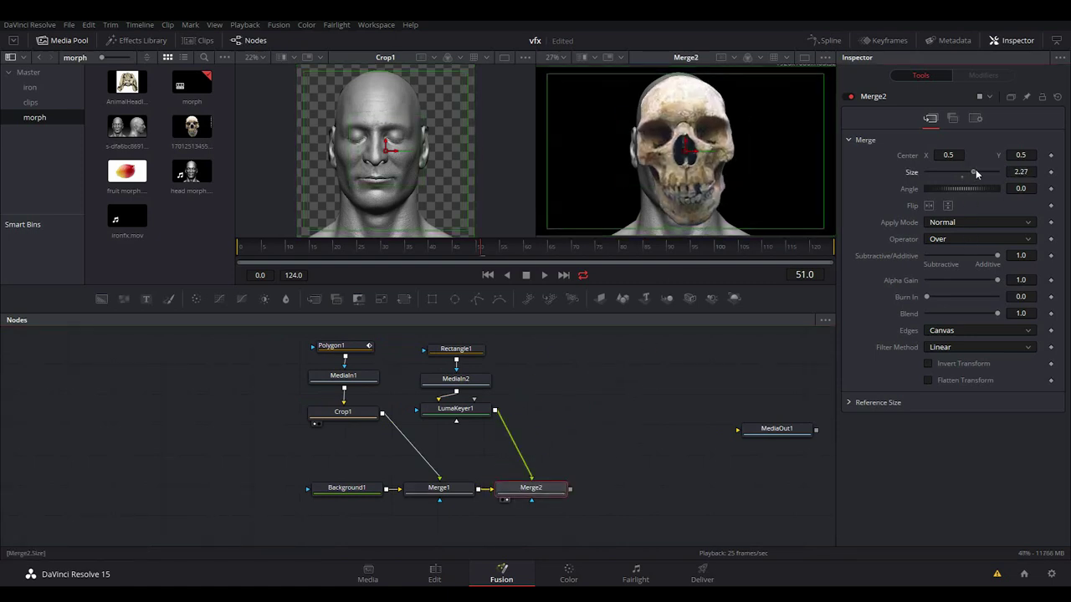
{"action": "left_click_drag", "start_coordinate": [696, 154], "coordinate": [690, 155]}
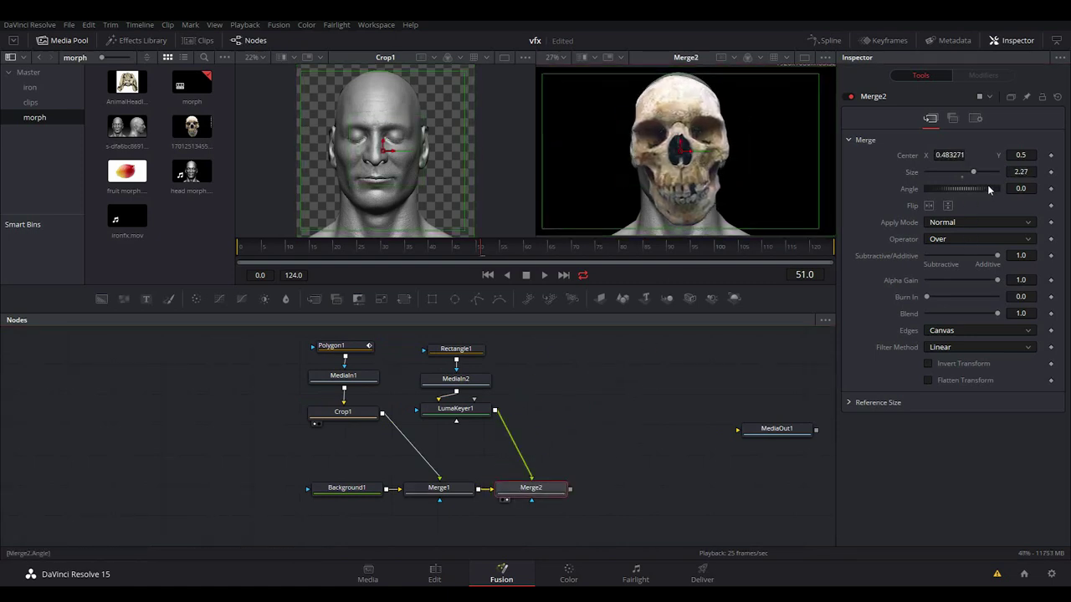
{"action": "left_click_drag", "start_coordinate": [975, 171], "coordinate": [977, 170]}
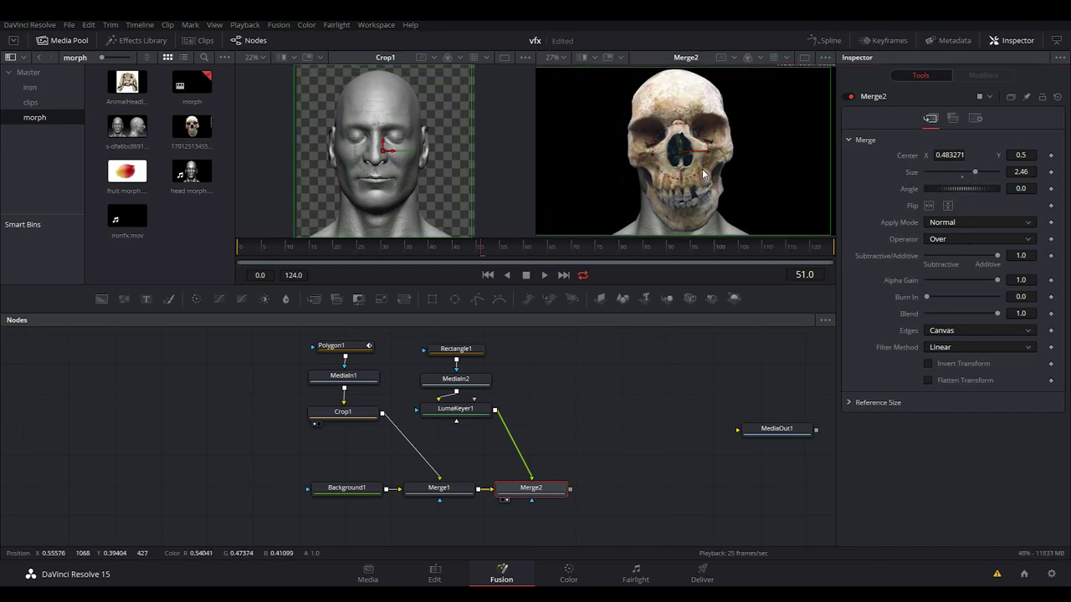
{"action": "left_click_drag", "start_coordinate": [702, 174], "coordinate": [703, 174]}
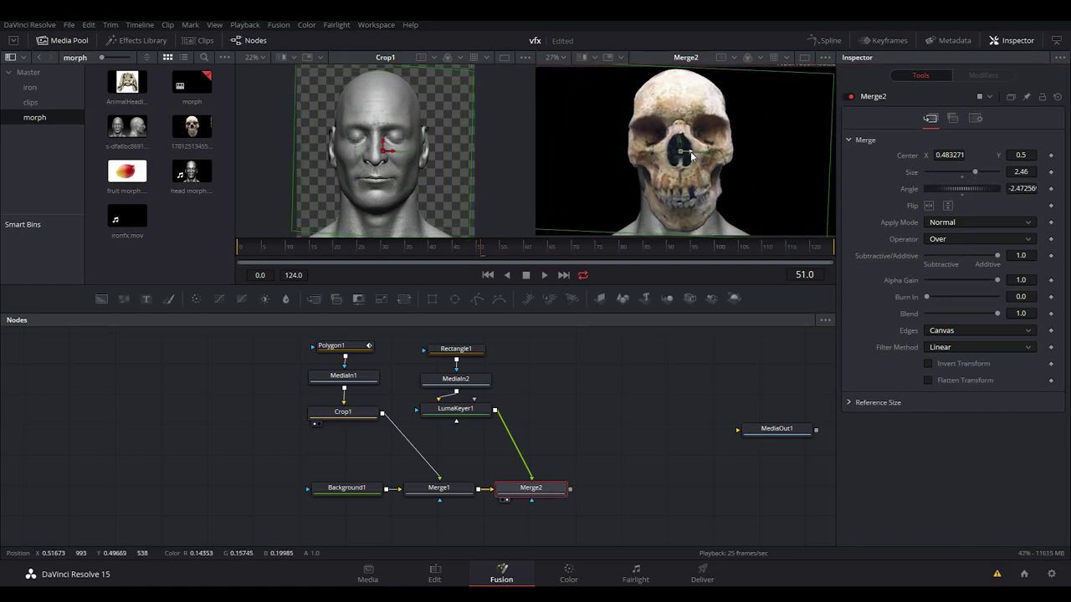
{"action": "left_click_drag", "start_coordinate": [691, 151], "coordinate": [688, 156]}
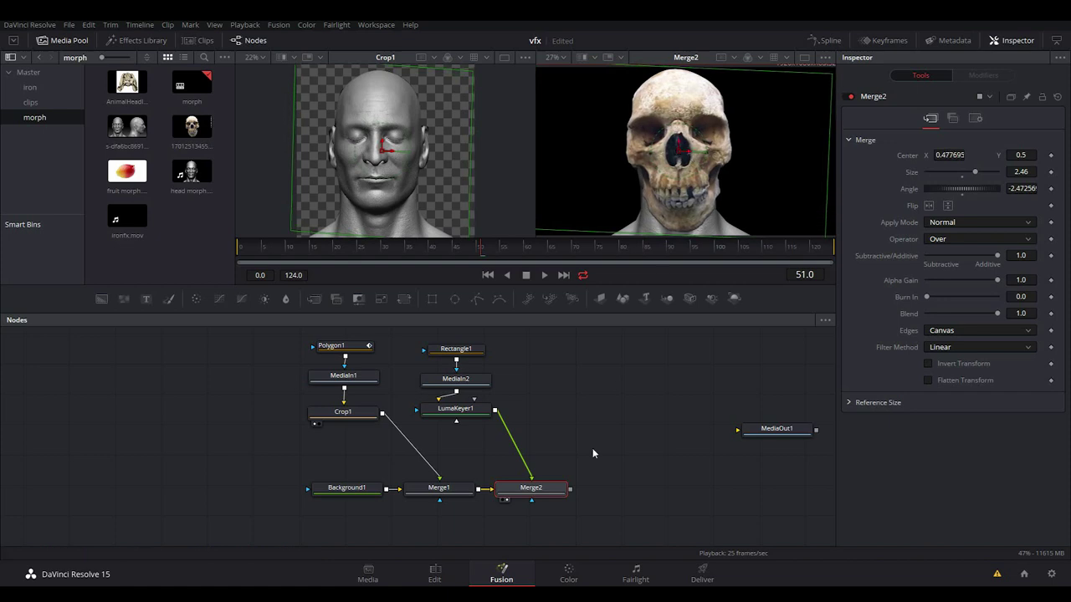
Step: Lower the Blend of Merge2 to about 0.394 so the head can be seen through the skull
{"action": "left_click", "coordinate": [692, 392]}
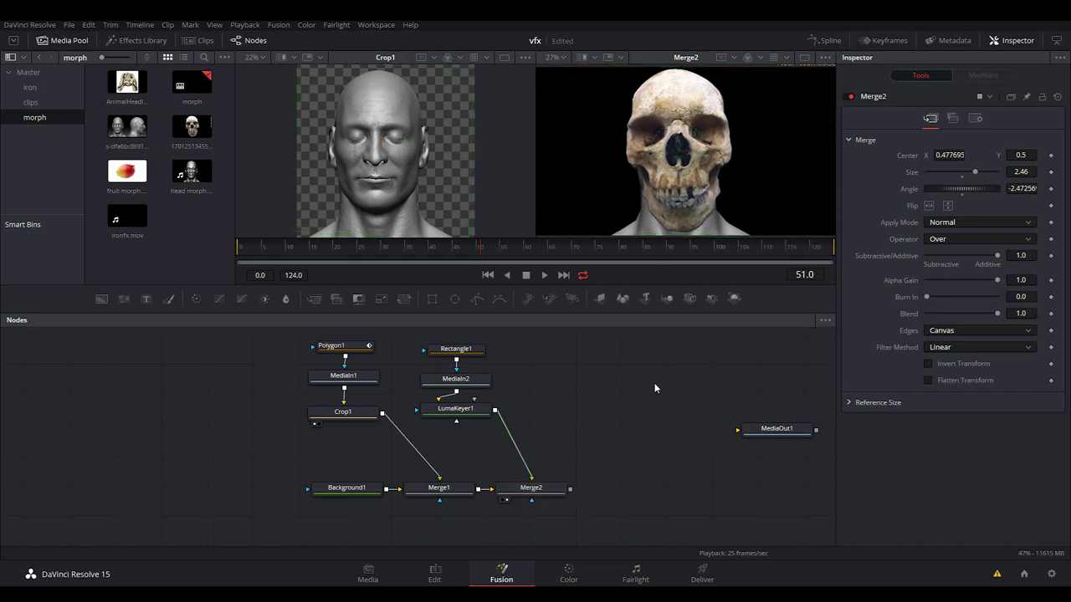
{"action": "left_click", "coordinate": [552, 495]}
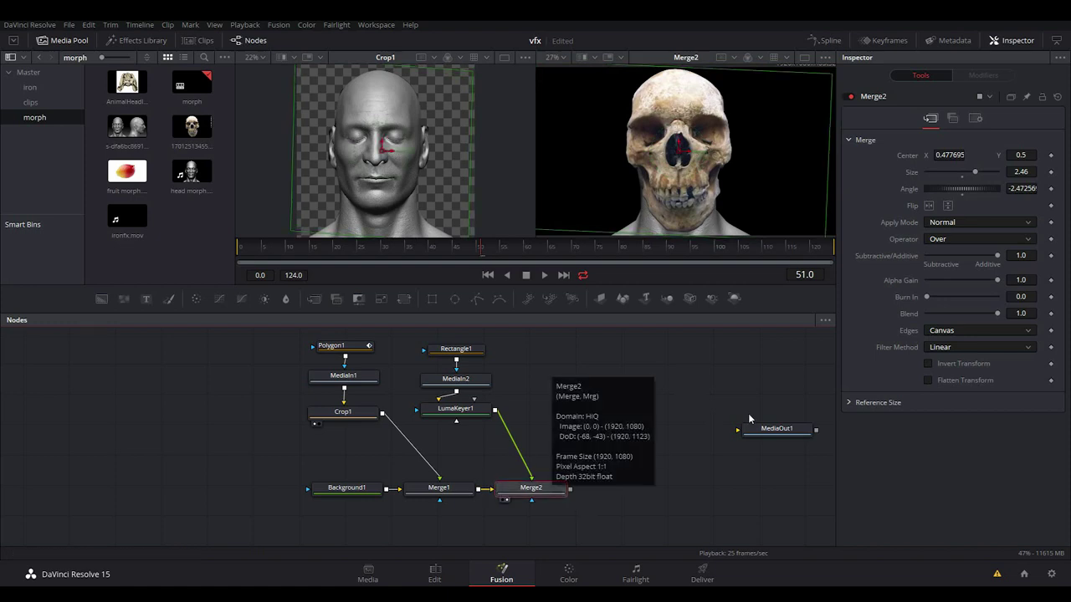
{"action": "left_click_drag", "start_coordinate": [996, 313], "coordinate": [954, 342]}
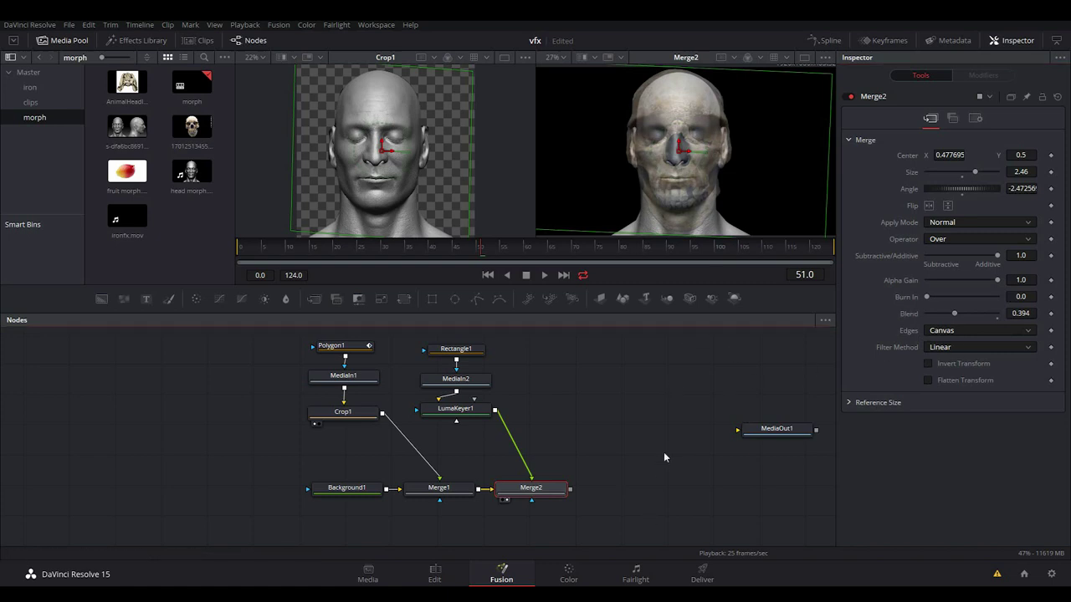
Step: Add a Grid Warp node and insert it between Crop1 and Merge1
{"action": "right_click", "coordinate": [550, 369]}
{"action": "mouse_move", "coordinate": [601, 377]}
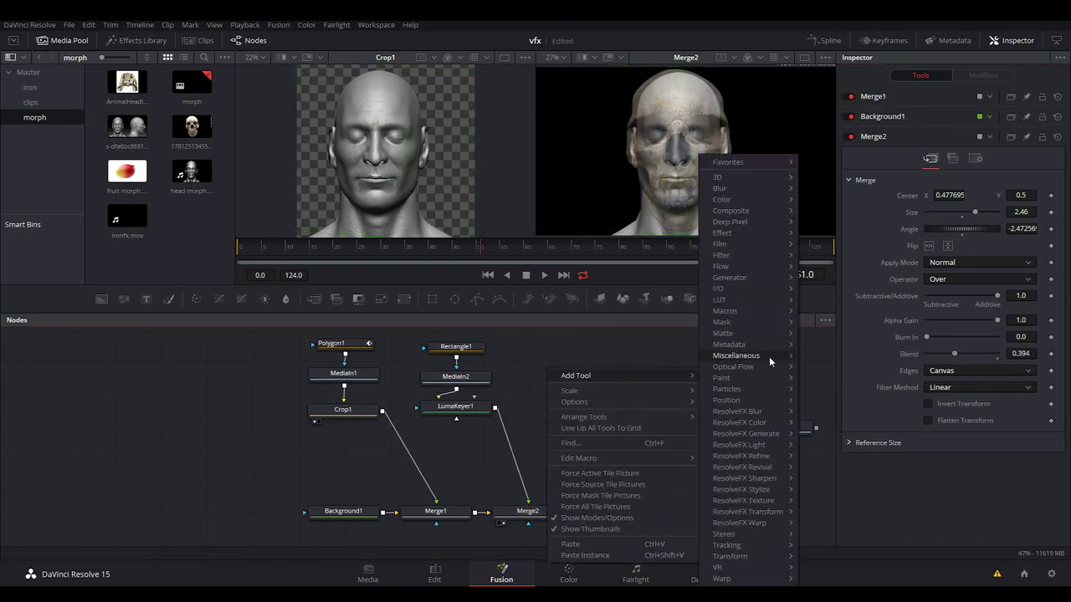
{"action": "mouse_move", "coordinate": [752, 581]}
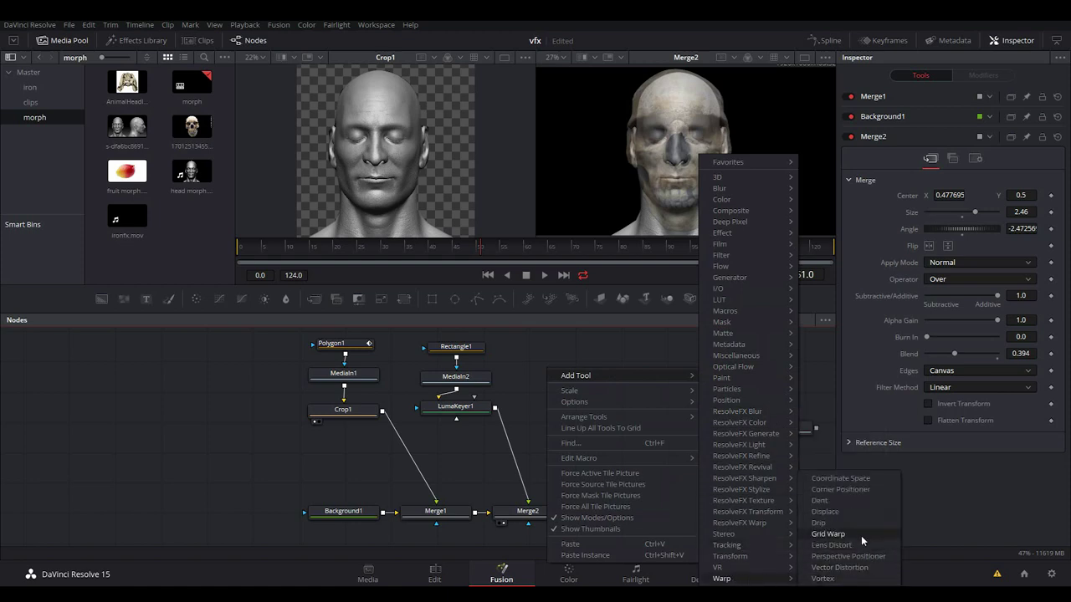
{"action": "left_click", "coordinate": [837, 538]}
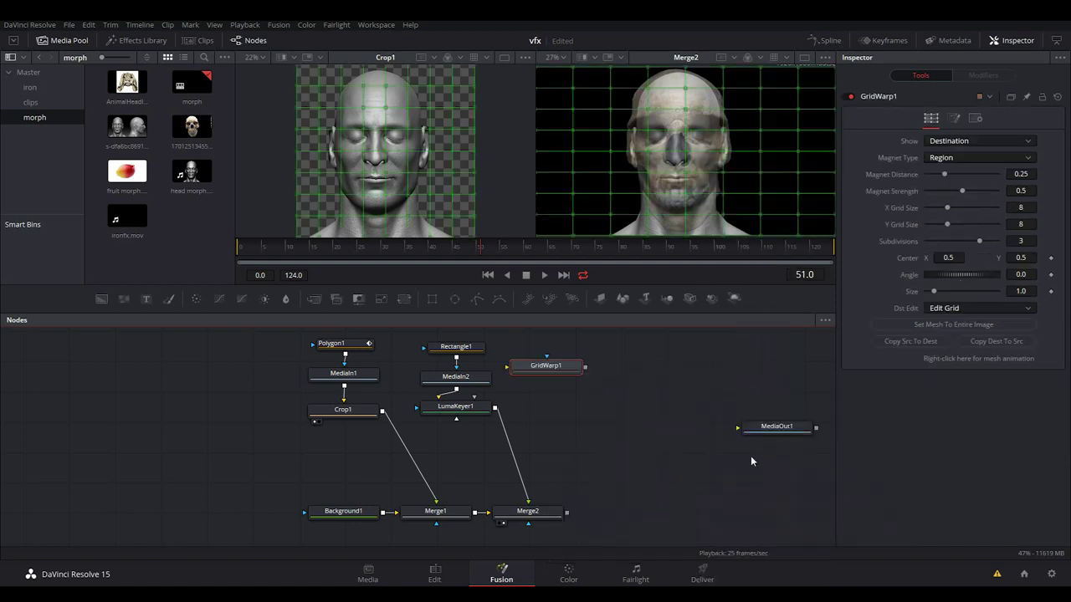
{"action": "left_click_drag", "start_coordinate": [550, 368], "coordinate": [379, 465]}
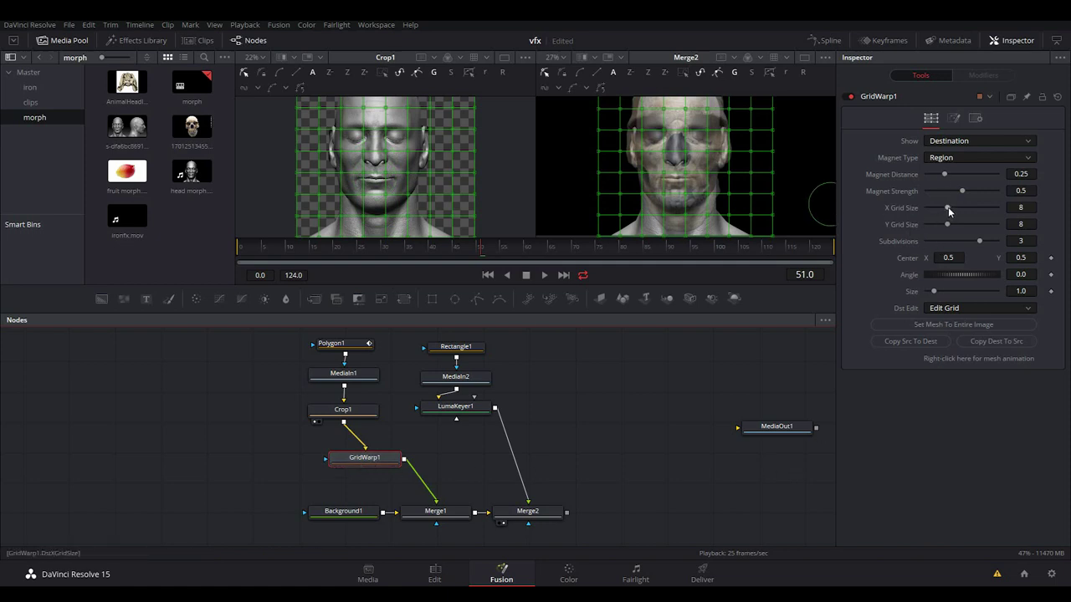
Step: Try a denser mesh on GridWarp1 with X Grid Size 16 and Y Grid Size 13, and undo it
{"action": "left_click_drag", "start_coordinate": [949, 207], "coordinate": [972, 207]}
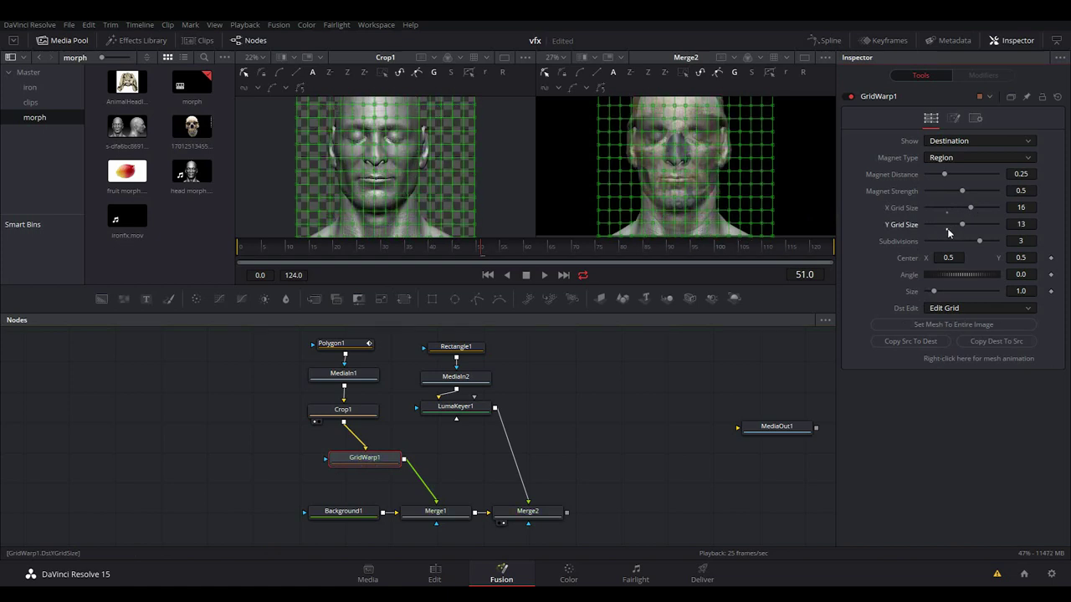
{"action": "key", "text": "ctrl+z"}
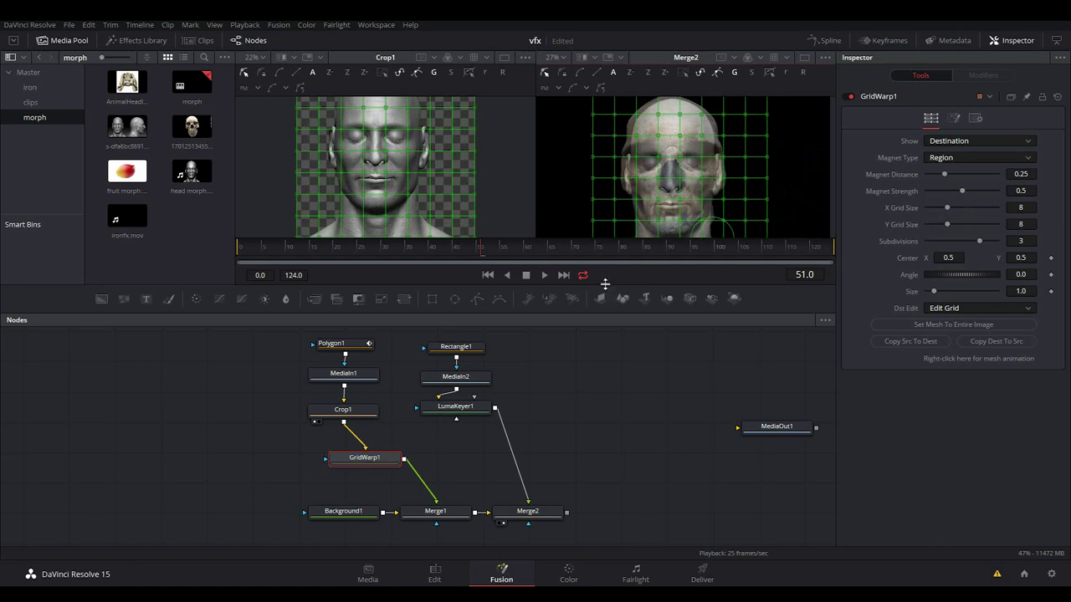
Step: Set GridWarp1's Magnet Type to Selected and pull the destination grid points around the forehead and ears toward the skull's outline
{"action": "left_click_drag", "start_coordinate": [606, 283], "coordinate": [606, 344]}
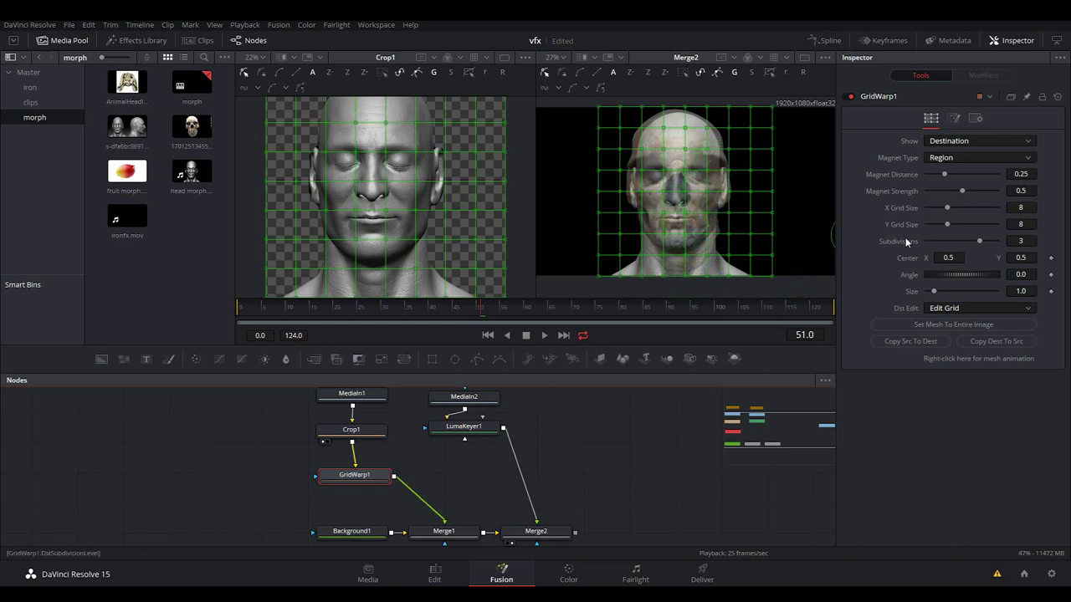
{"action": "left_click", "coordinate": [953, 158]}
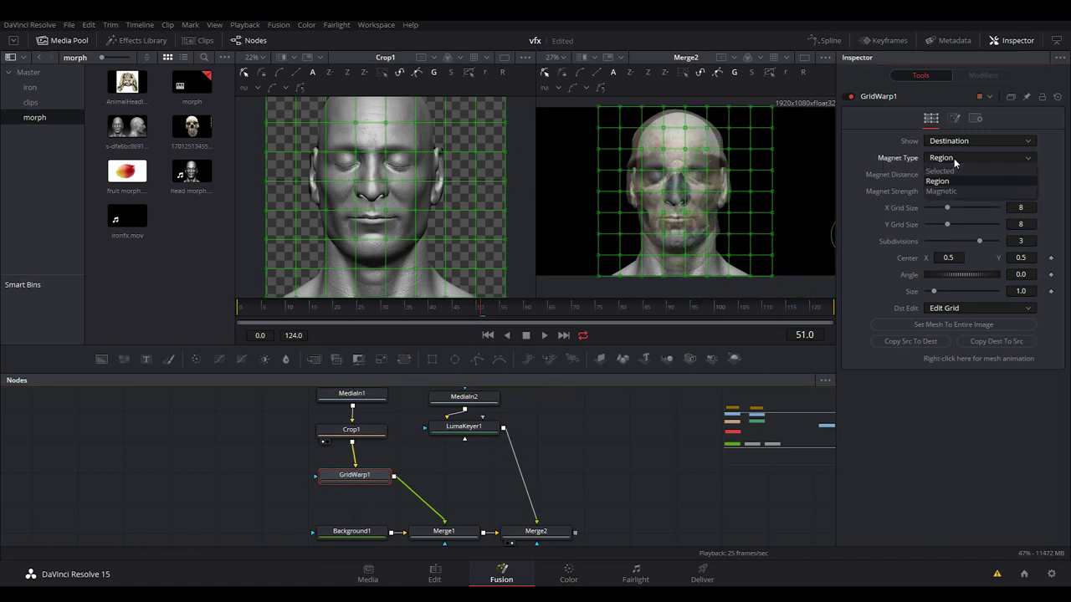
{"action": "left_click", "coordinate": [950, 194]}
{"action": "key", "text": "ctrl+a"}
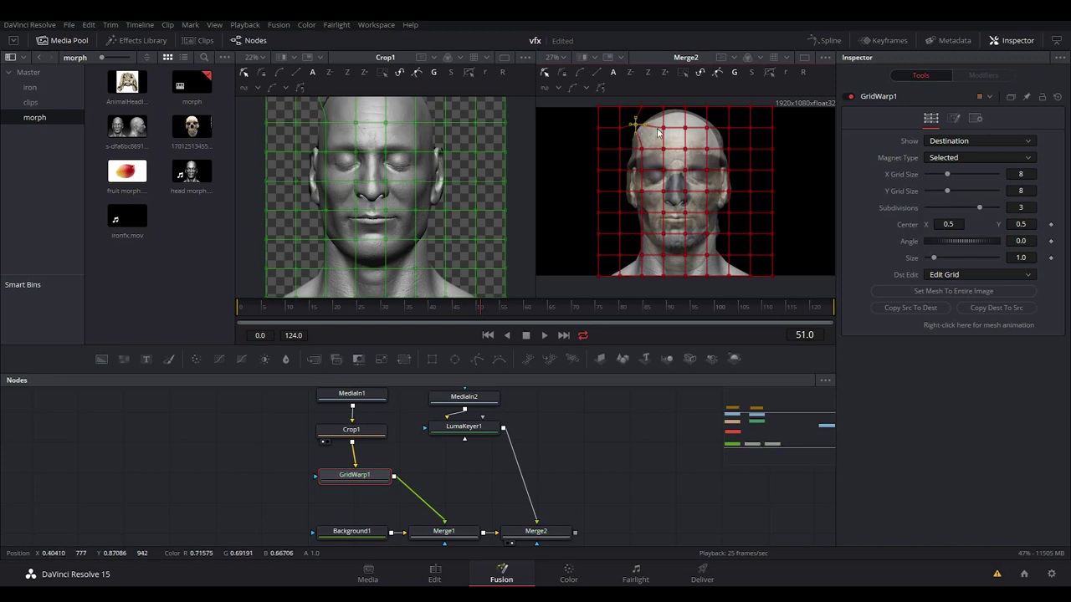
{"action": "left_click_drag", "start_coordinate": [664, 128], "coordinate": [721, 147]}
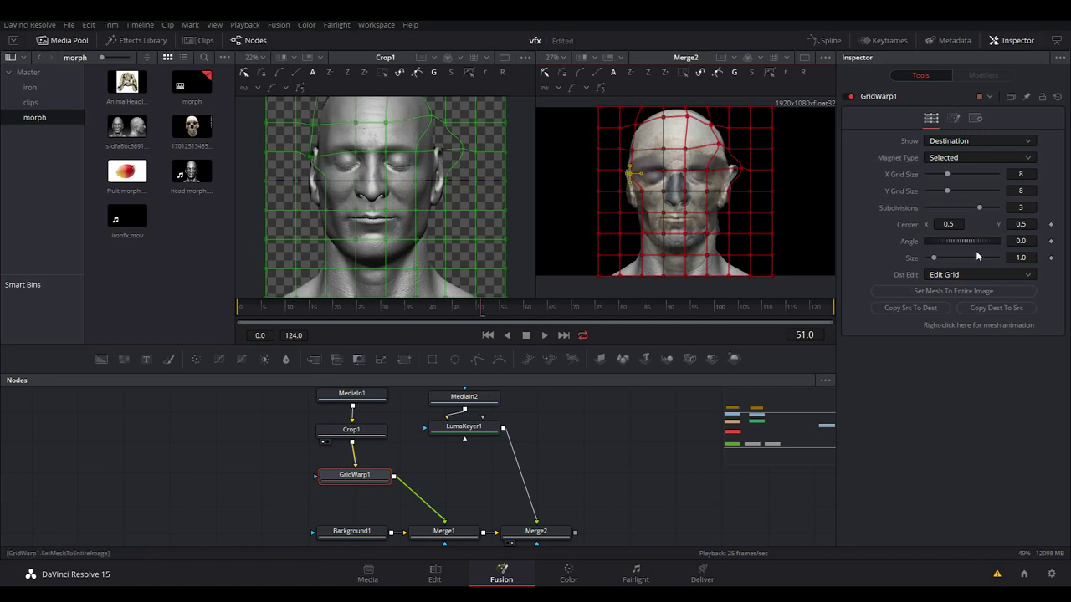
Step: Compare GridWarp1's Source and Destination meshes over the head, ending with Destination shown
{"action": "left_click", "coordinate": [941, 141]}
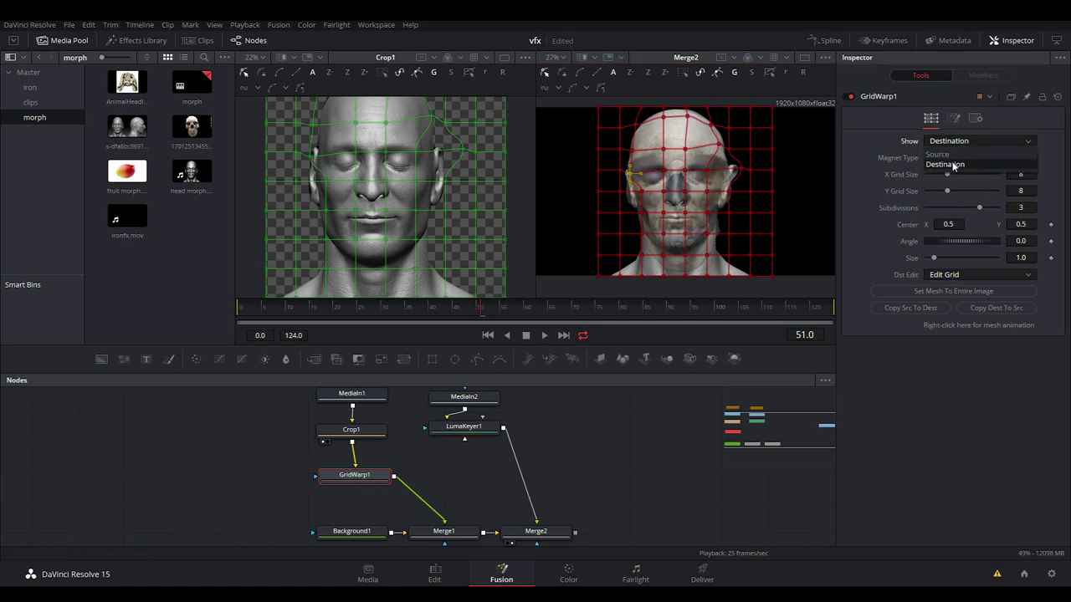
{"action": "left_click", "coordinate": [959, 167]}
{"action": "left_click", "coordinate": [961, 143]}
{"action": "left_click", "coordinate": [991, 140]}
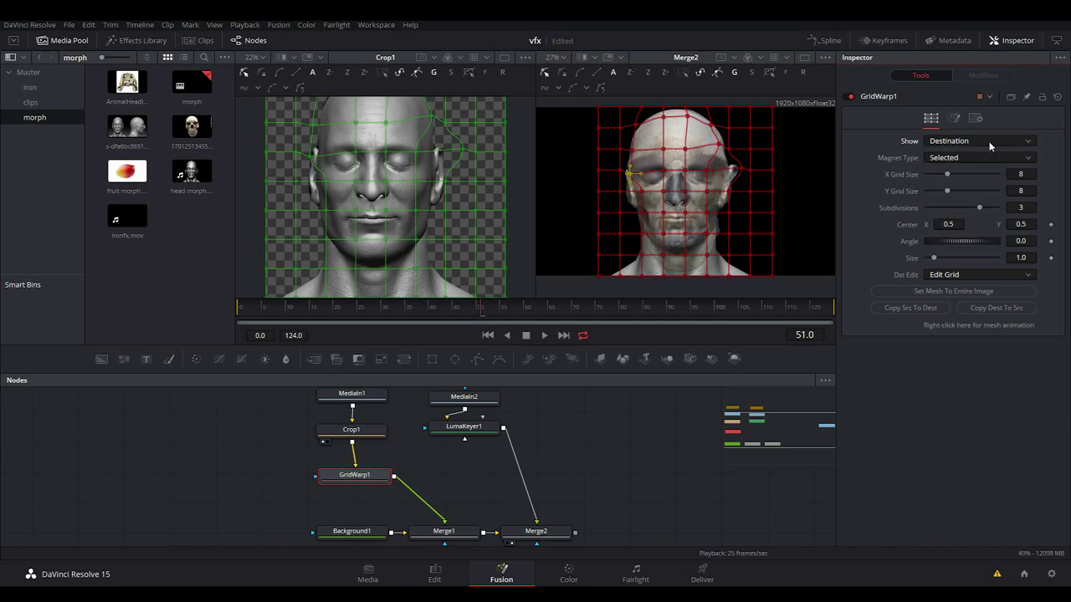
{"action": "left_click", "coordinate": [979, 140]}
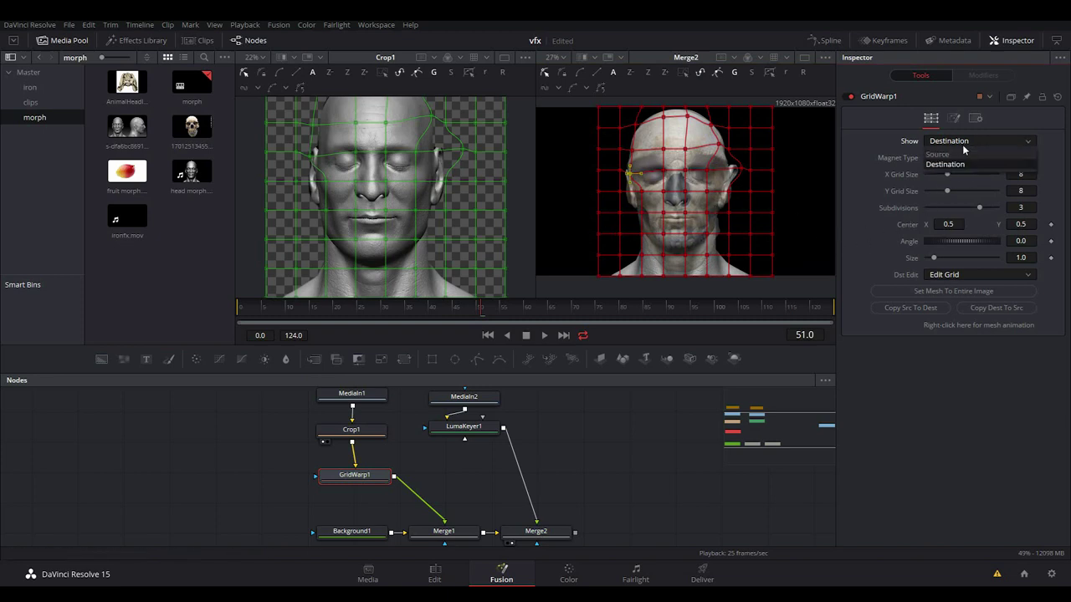
{"action": "left_click", "coordinate": [945, 152]}
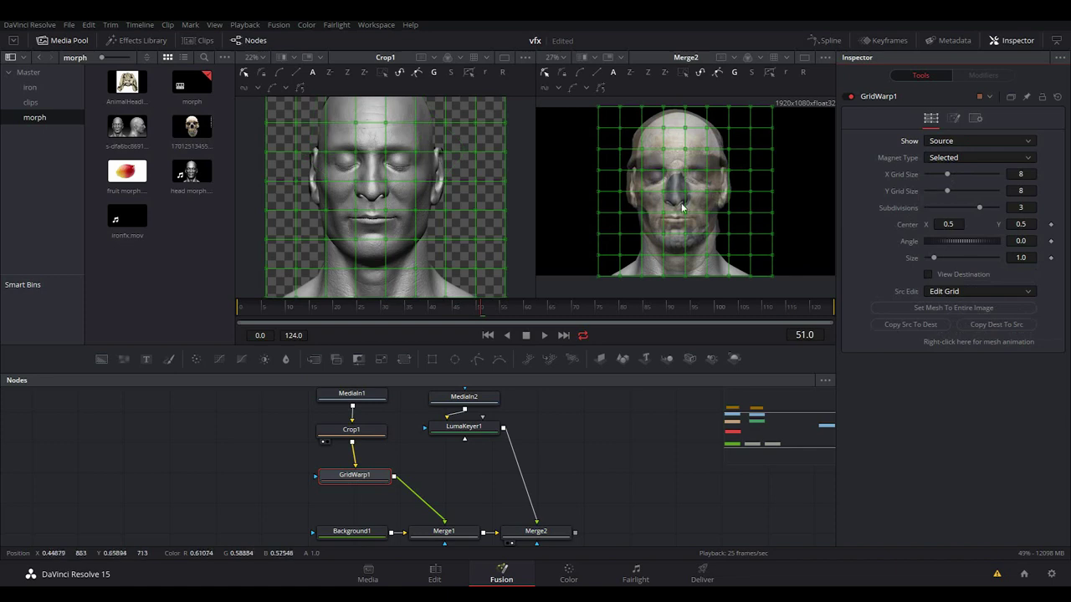
{"action": "left_click", "coordinate": [1013, 142]}
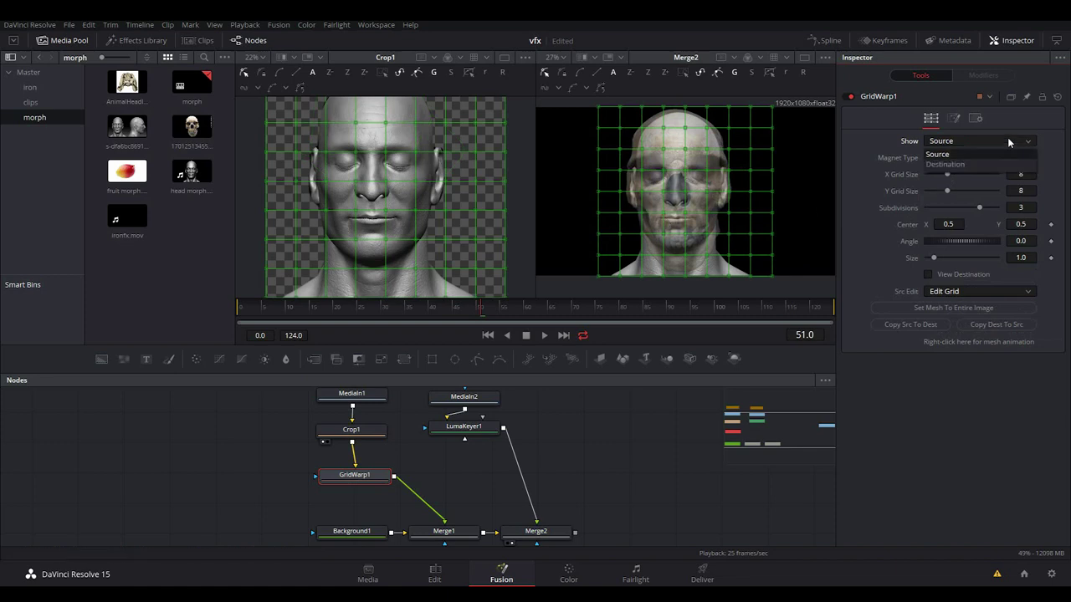
{"action": "left_click", "coordinate": [946, 164]}
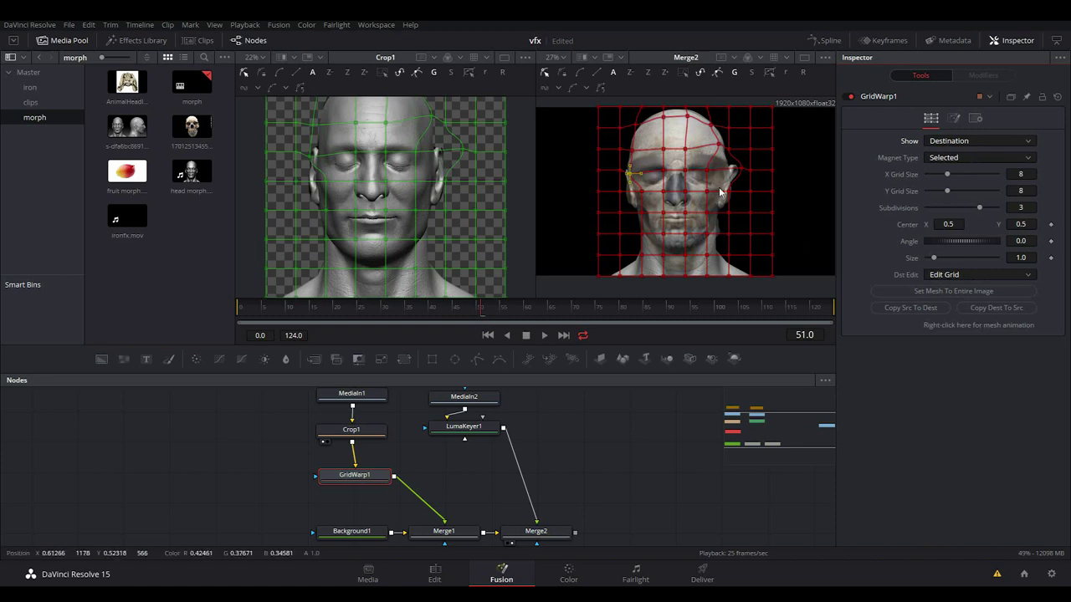
{"action": "left_click", "coordinate": [987, 140]}
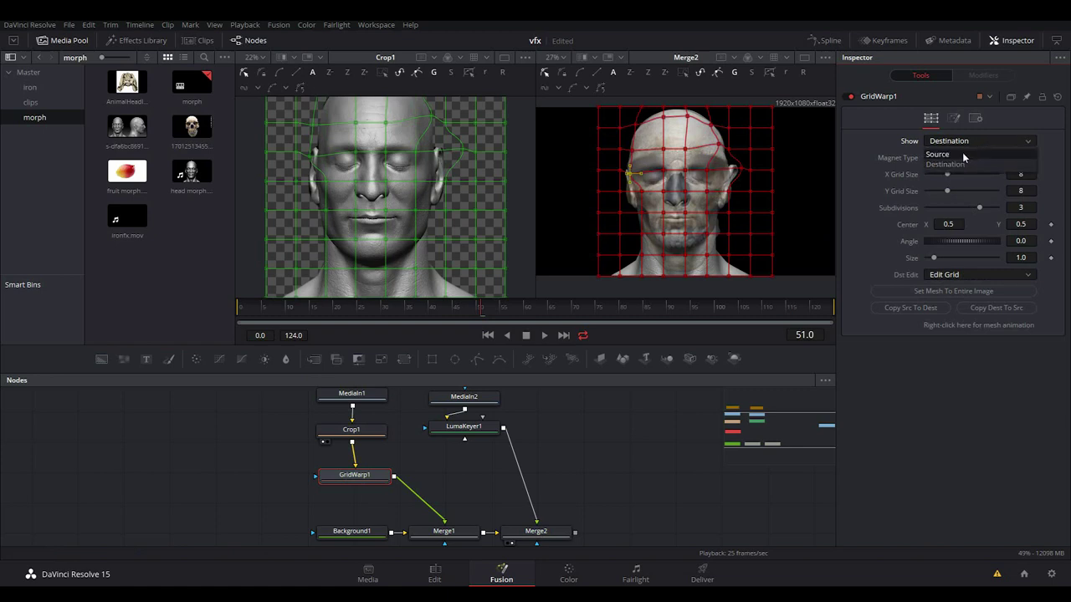
{"action": "left_click", "coordinate": [961, 151]}
{"action": "left_click", "coordinate": [975, 142]}
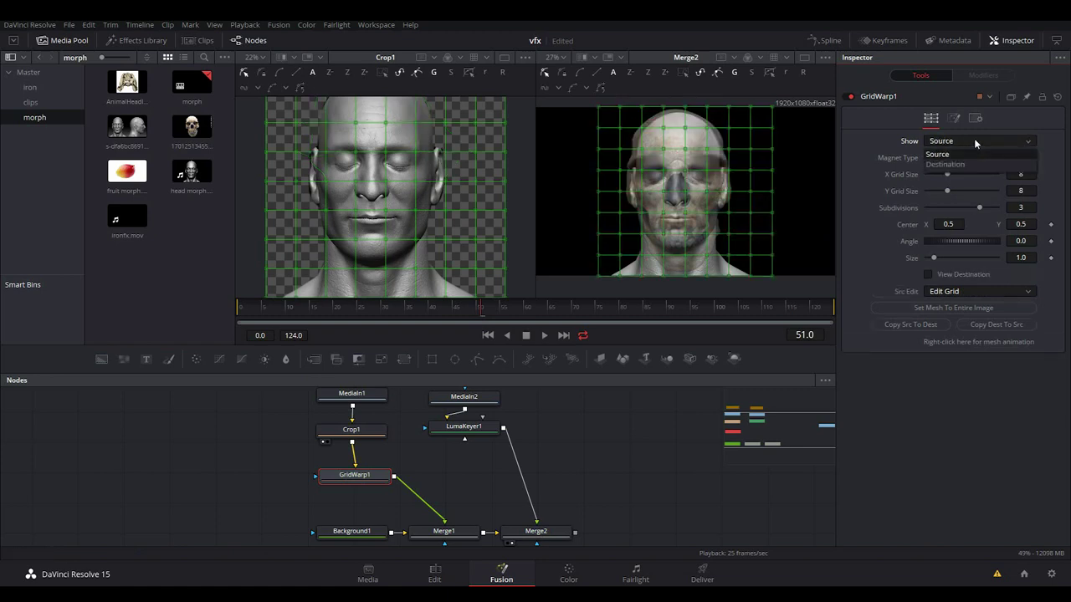
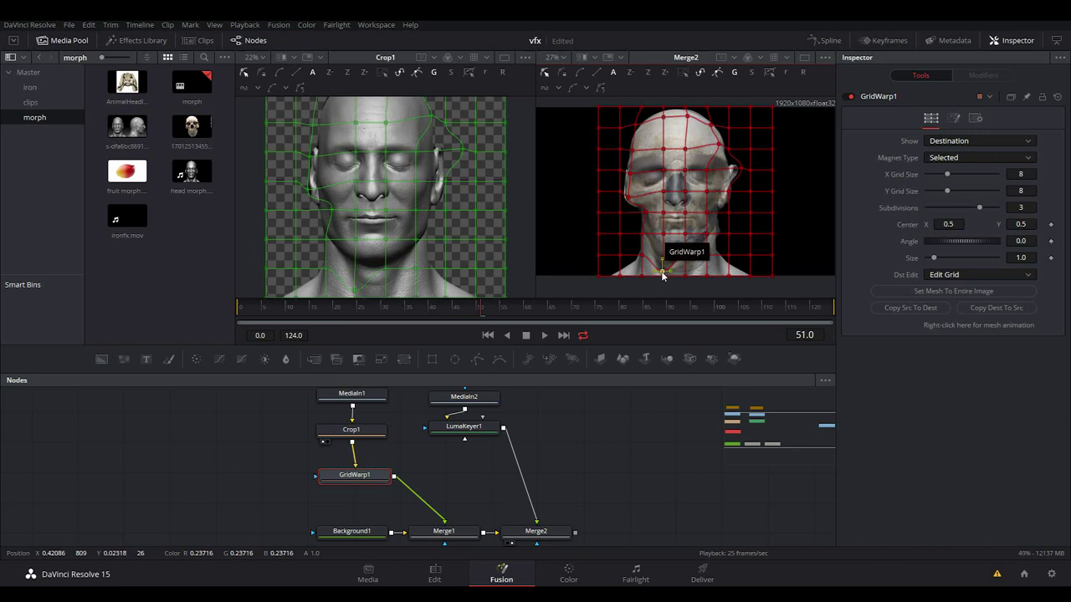
Step: Warp the destination grid points around the jaw, mouth and nose to match the skull underneath
{"action": "left_click_drag", "start_coordinate": [663, 271], "coordinate": [708, 234]}
{"action": "left_click", "coordinate": [660, 238]}
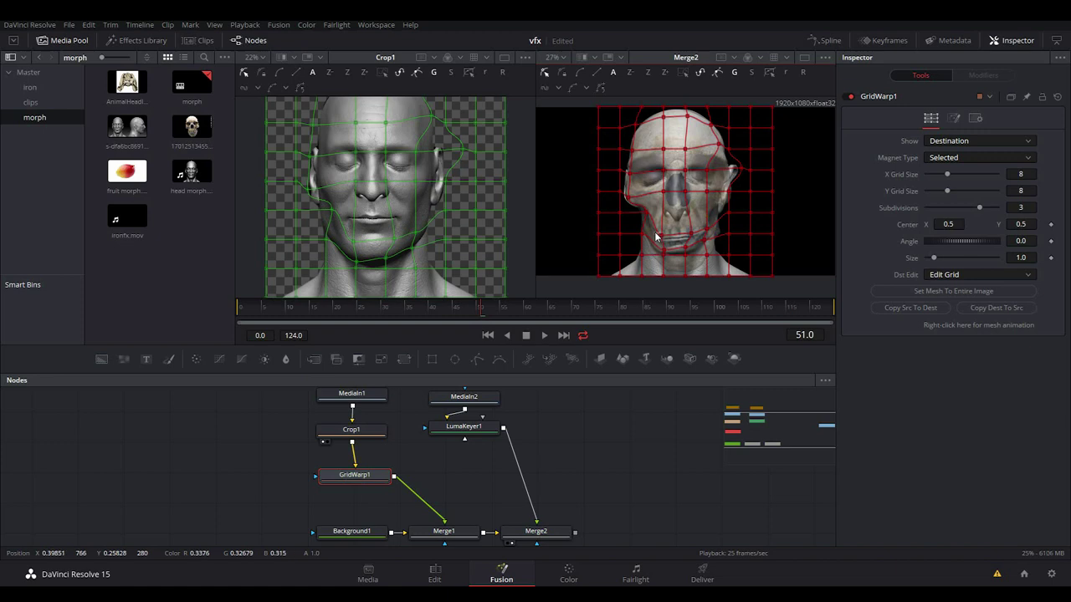
{"action": "left_click", "coordinate": [660, 235]}
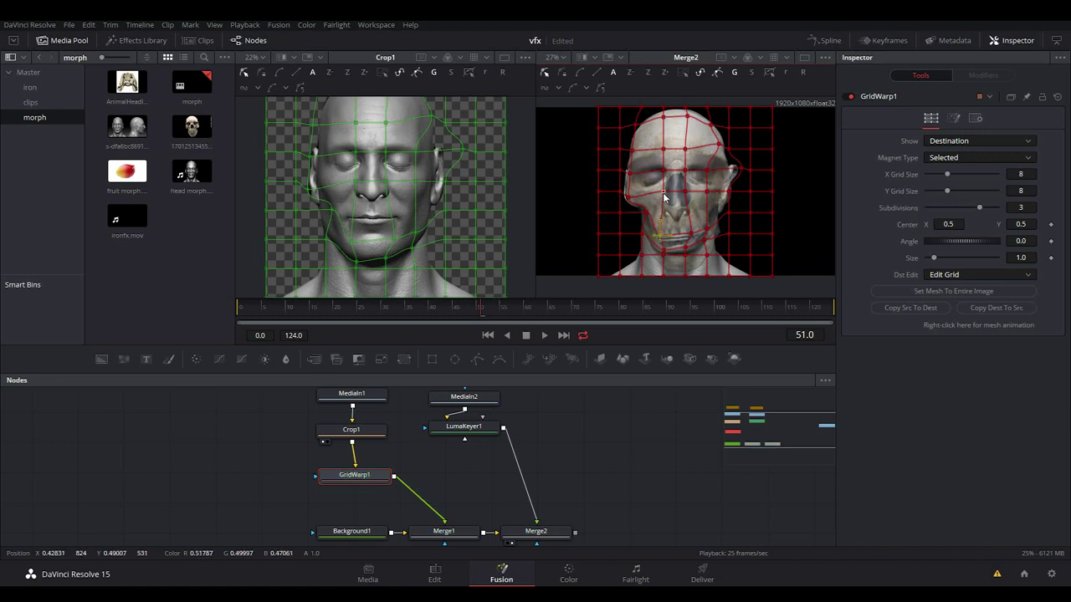
{"action": "left_click_drag", "start_coordinate": [663, 192], "coordinate": [684, 211]}
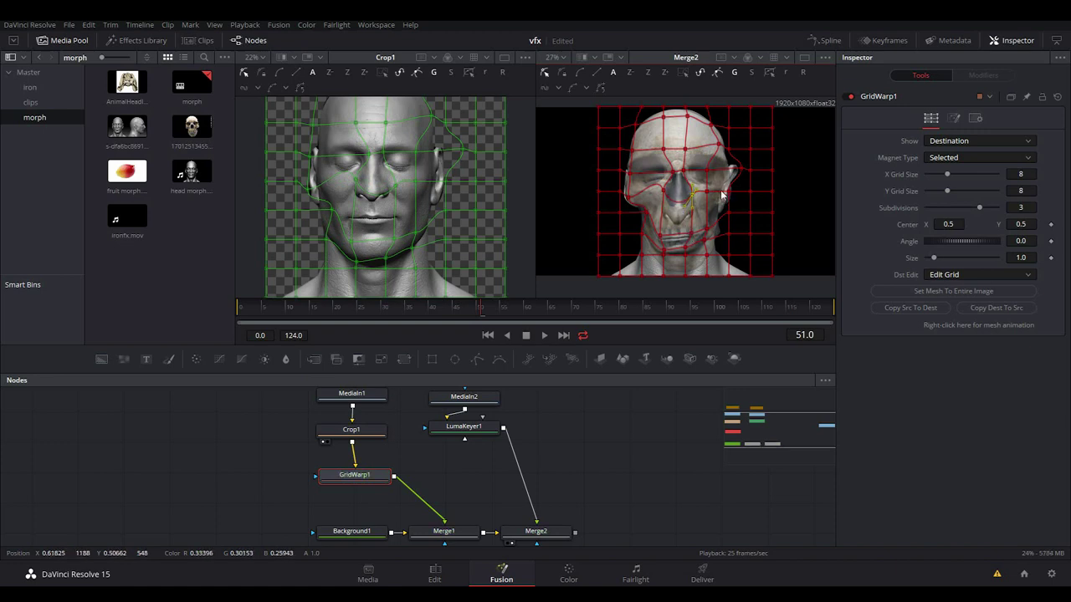
Step: Adjust the destination grid points beside the ear, temple and lower jaw to follow the skull's edge
{"action": "left_click_drag", "start_coordinate": [728, 192], "coordinate": [733, 192]}
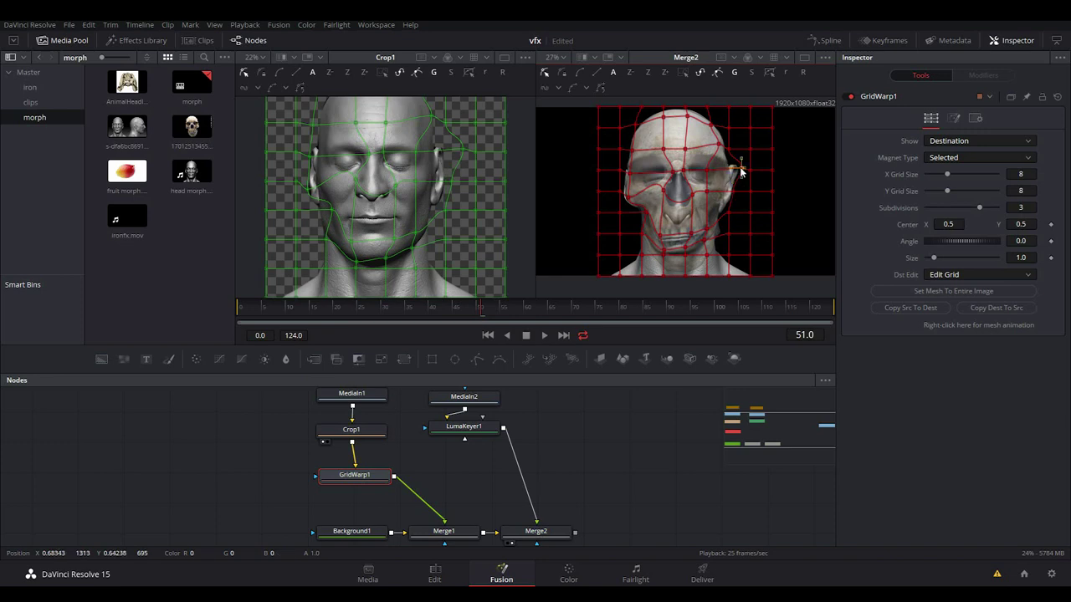
{"action": "left_click", "coordinate": [726, 171]}
{"action": "mouse_move", "coordinate": [726, 171]}
{"action": "left_mouse_down"}
{"action": "mouse_move", "coordinate": [711, 170]}
{"action": "mouse_move", "coordinate": [722, 166]}
{"action": "left_mouse_up"}
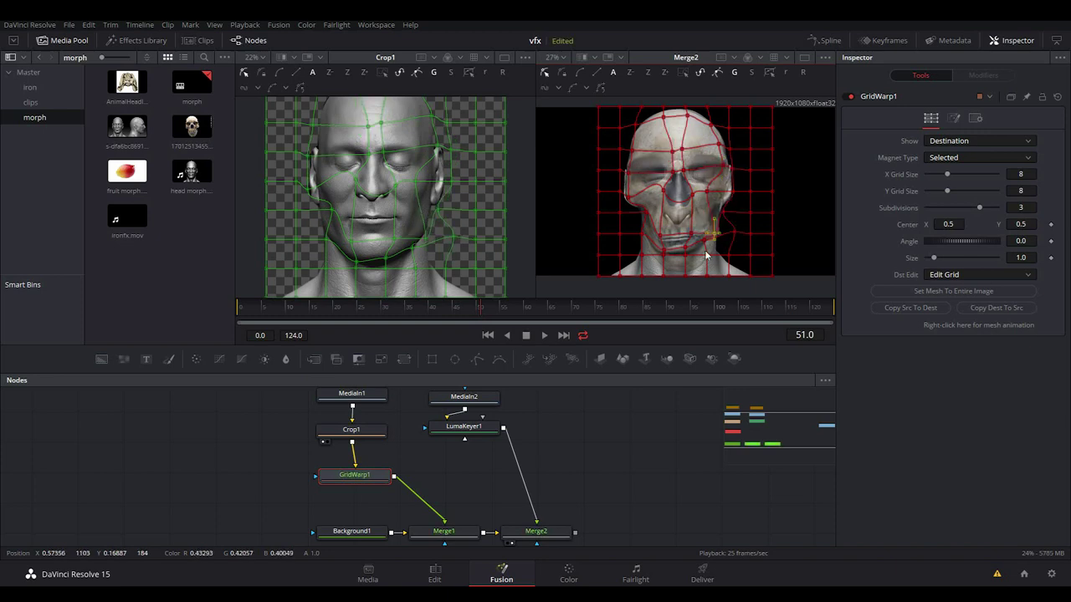
{"action": "left_click_drag", "start_coordinate": [704, 241], "coordinate": [706, 246]}
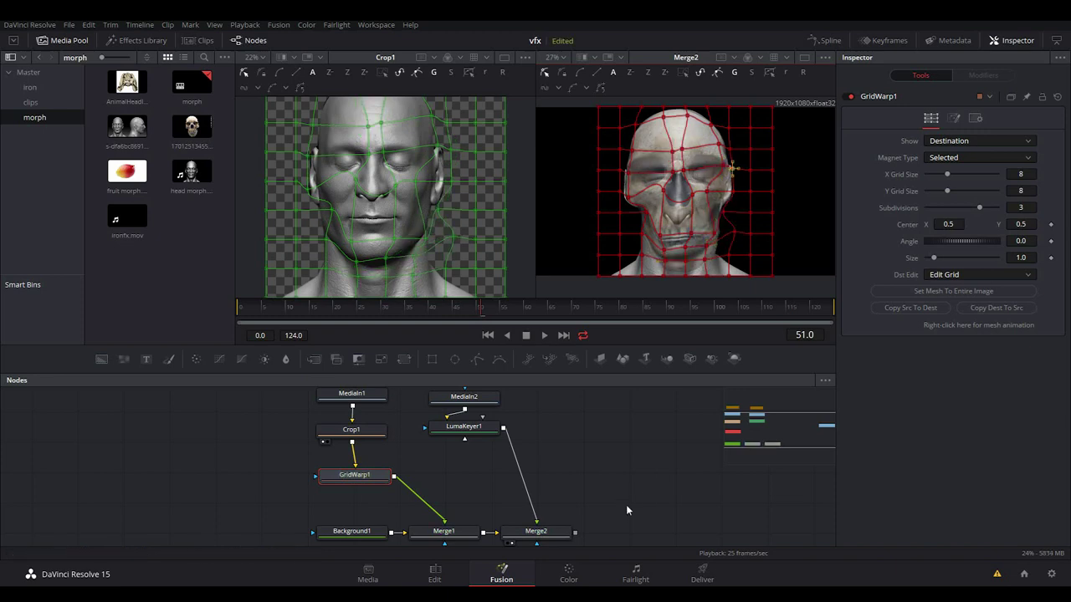
Step: Lower Merge2's Blend to 0 to inspect the warped head, and set the Blend to about 0.402
{"action": "left_click_drag", "start_coordinate": [621, 502], "coordinate": [617, 485]}
{"action": "left_click", "coordinate": [549, 516]}
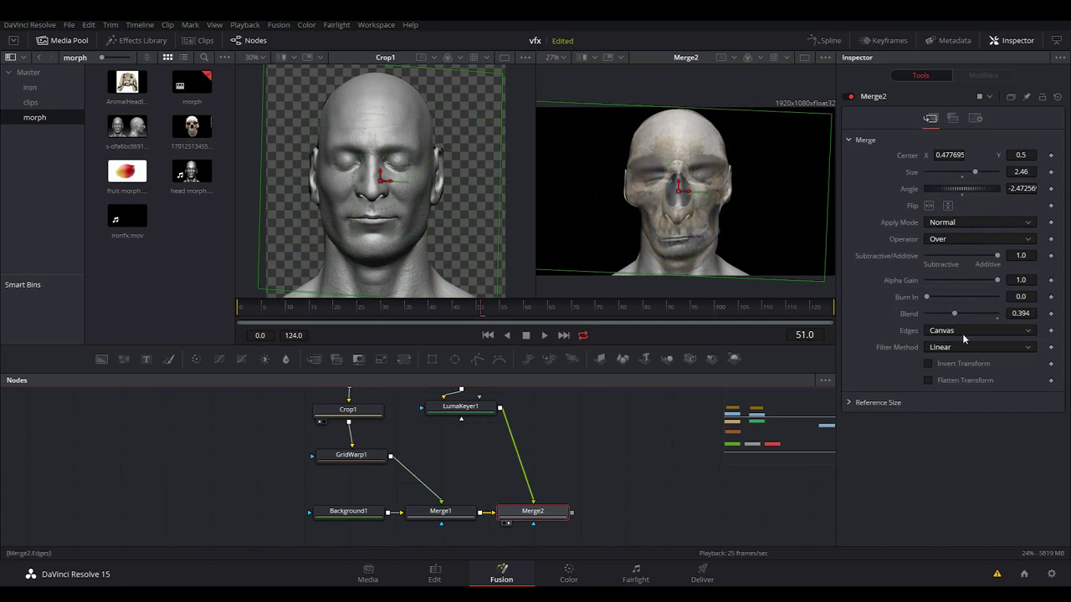
{"action": "left_click_drag", "start_coordinate": [952, 313], "coordinate": [928, 319]}
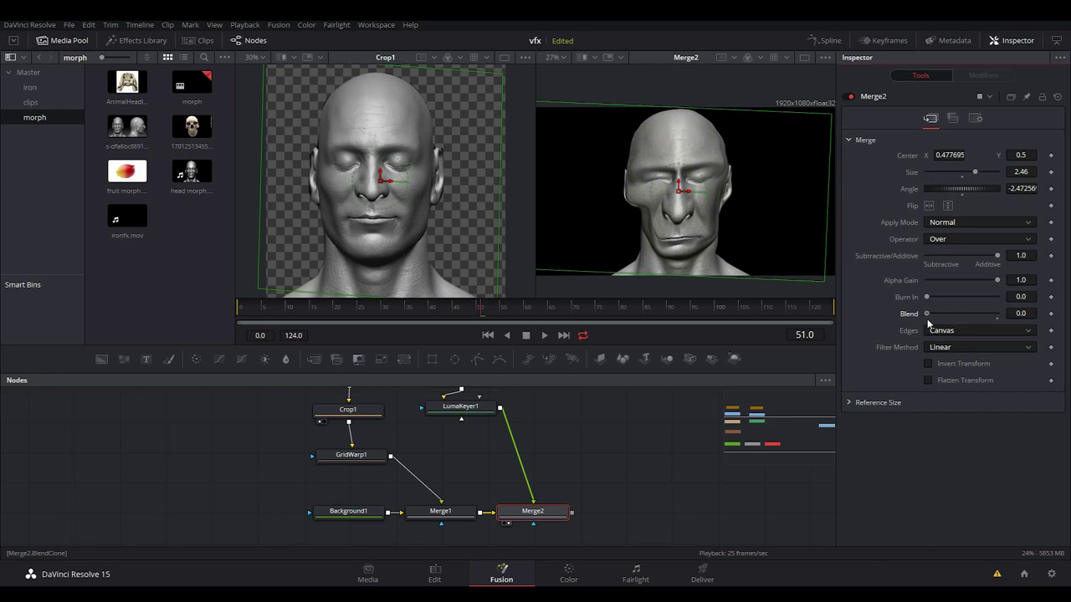
{"action": "left_click_drag", "start_coordinate": [928, 324], "coordinate": [961, 327]}
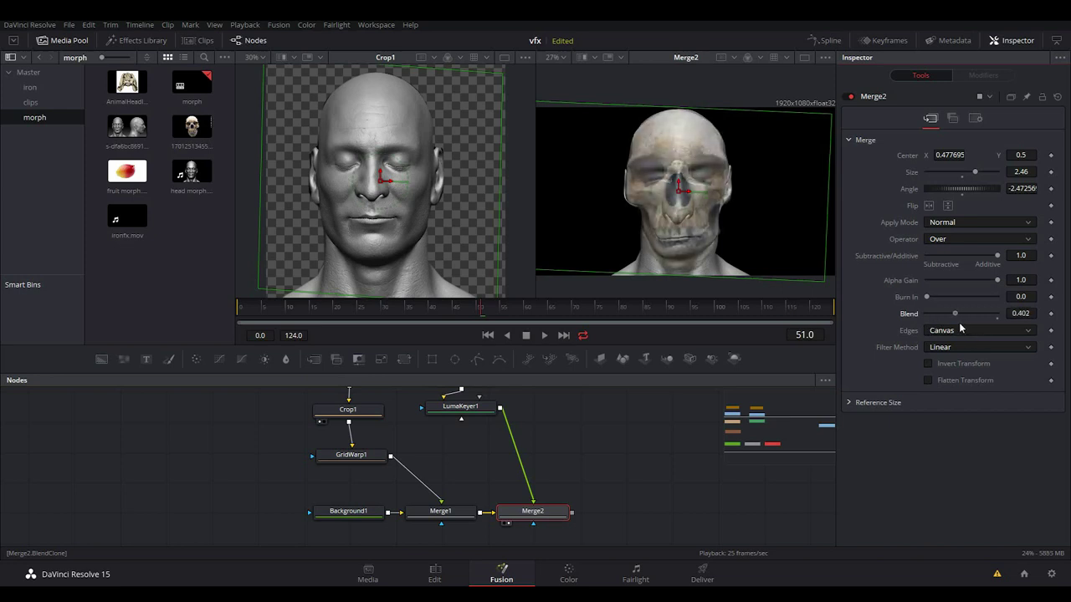
Step: Paste a copy of GridWarp1 into the empty area of the node graph beside LumaKeyer1
{"action": "left_click", "coordinate": [360, 458]}
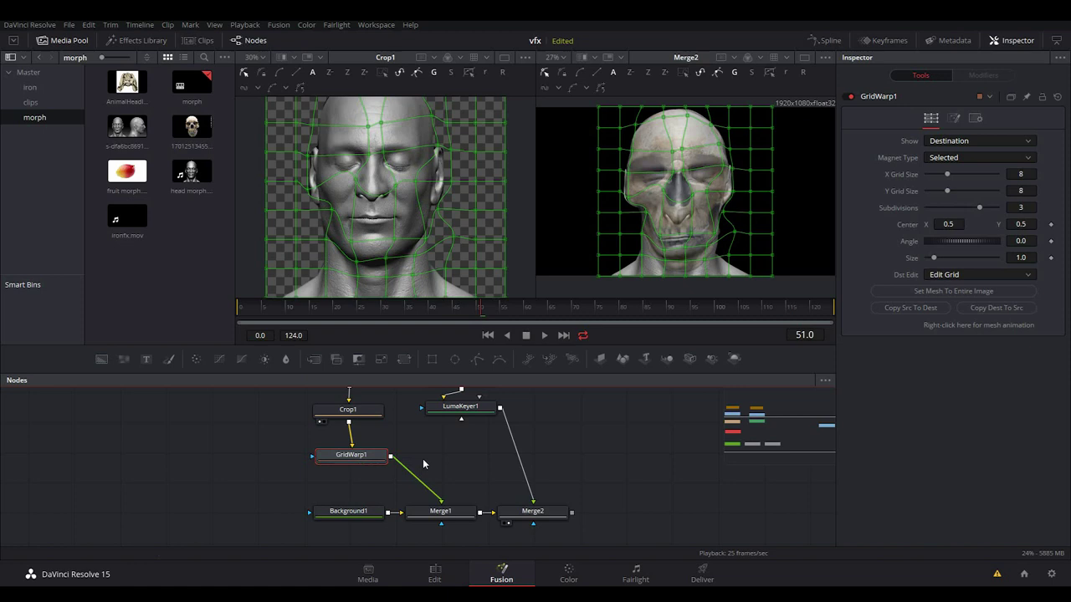
{"action": "left_click", "coordinate": [574, 438]}
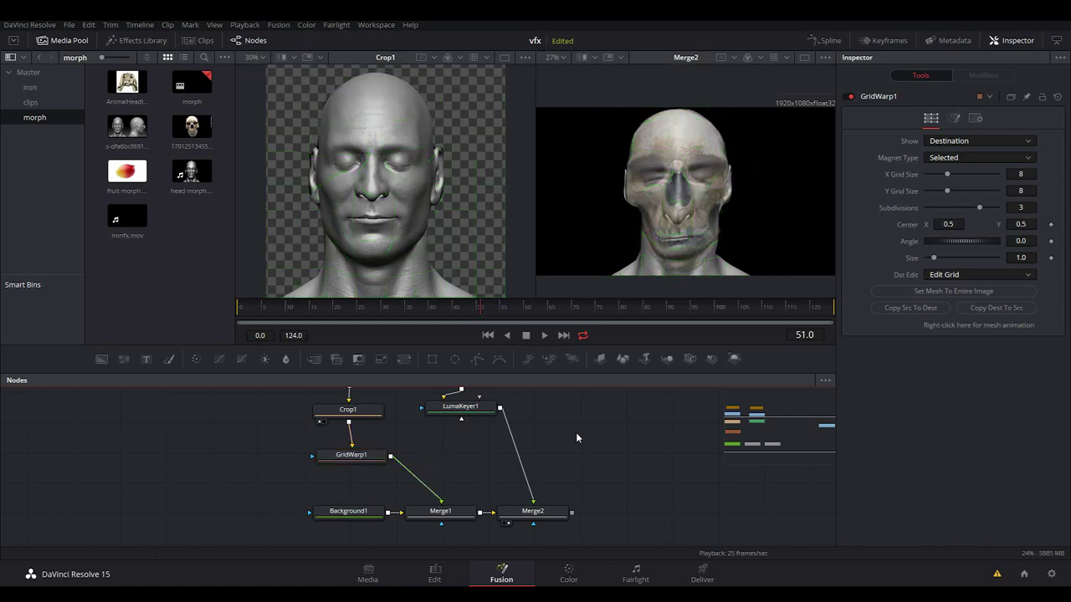
{"action": "key", "text": "ctrl+v"}
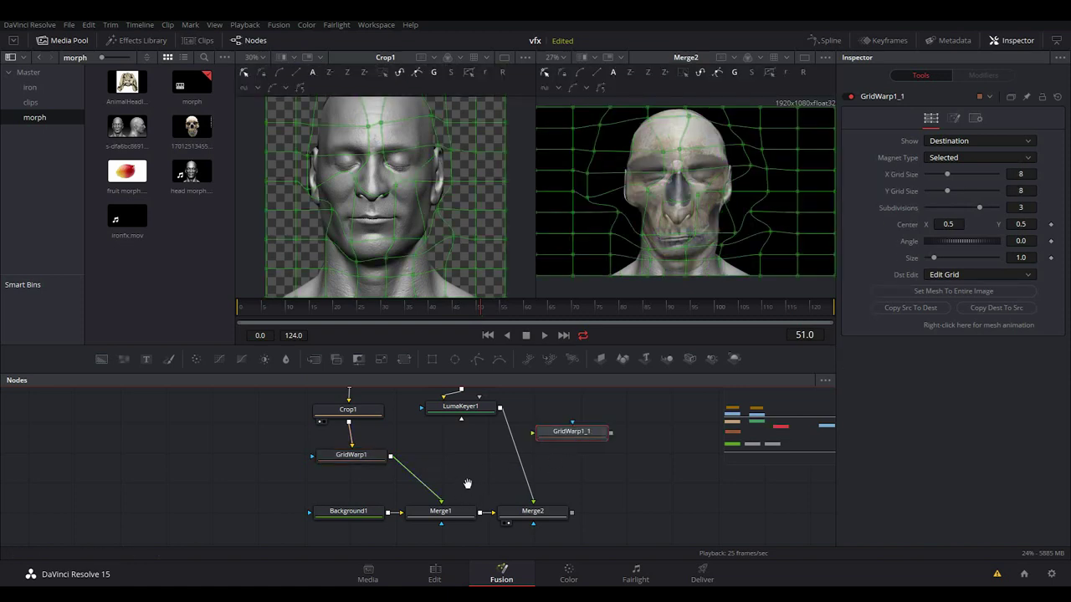
Step: Animate GridWarp1's destination mesh with a keyframe for the warped shape at frame 50
{"action": "left_click_drag", "start_coordinate": [468, 484], "coordinate": [512, 488]}
{"action": "left_click", "coordinate": [400, 461]}
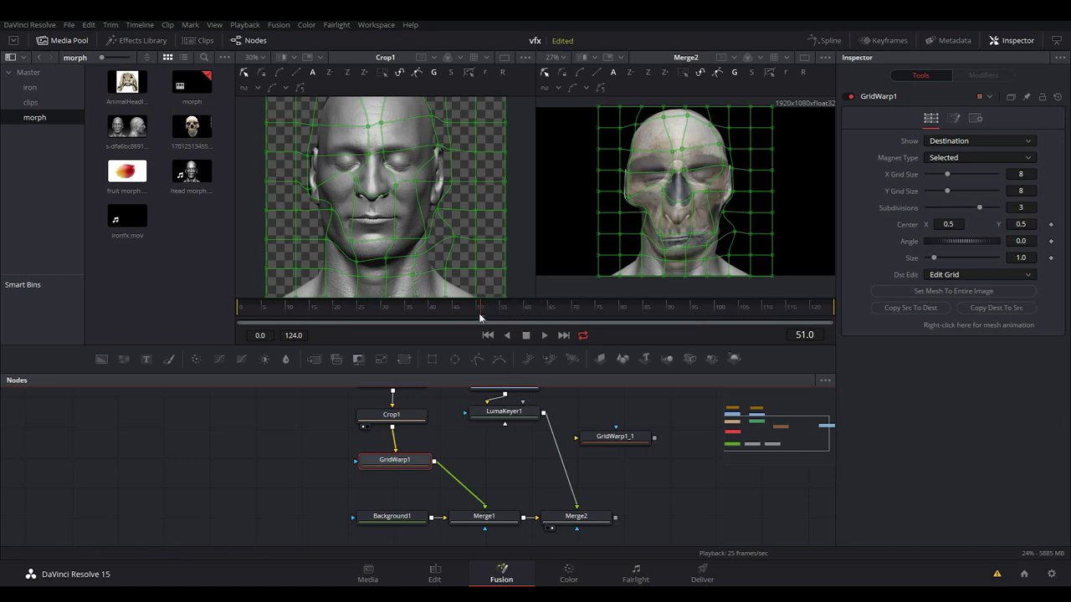
{"action": "mouse_move", "coordinate": [479, 314]}
{"action": "left_mouse_down"}
{"action": "mouse_move", "coordinate": [337, 318]}
{"action": "mouse_move", "coordinate": [479, 320]}
{"action": "left_mouse_up"}
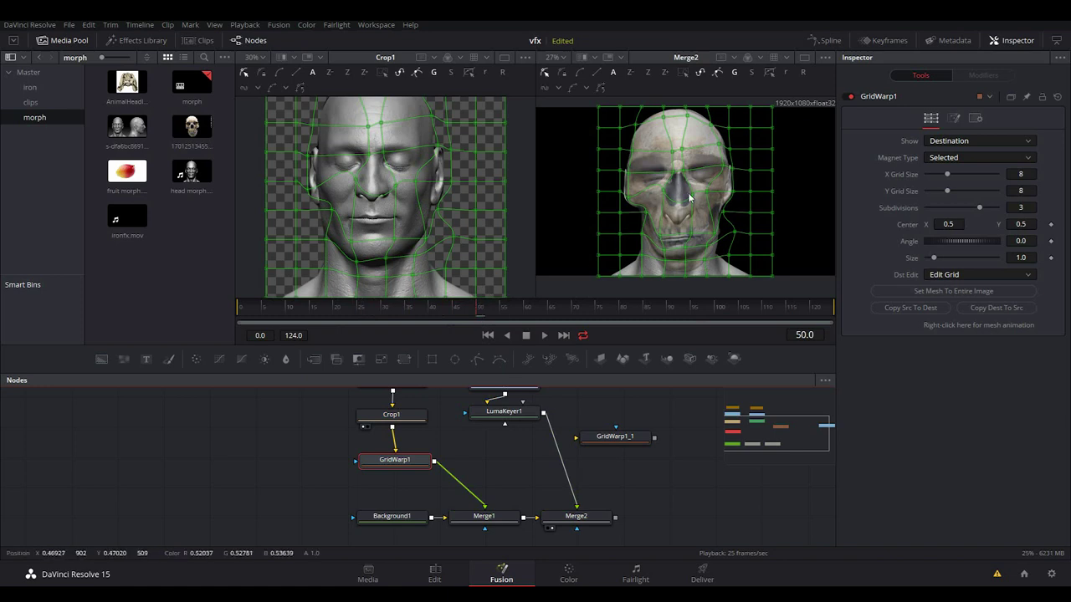
{"action": "right_click", "coordinate": [948, 327]}
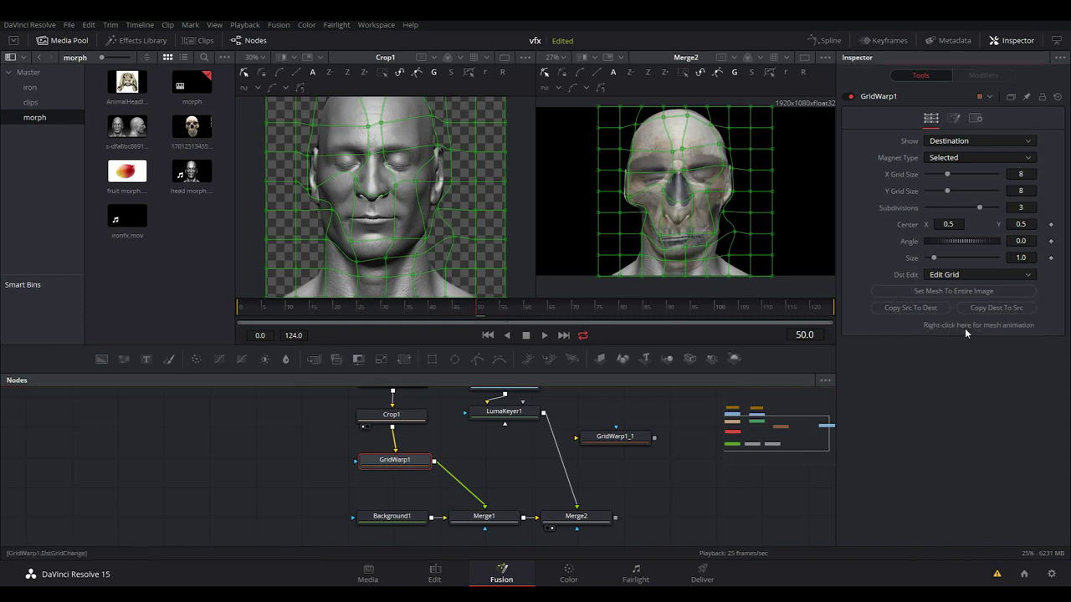
{"action": "right_click", "coordinate": [978, 325]}
{"action": "left_click", "coordinate": [1001, 353]}
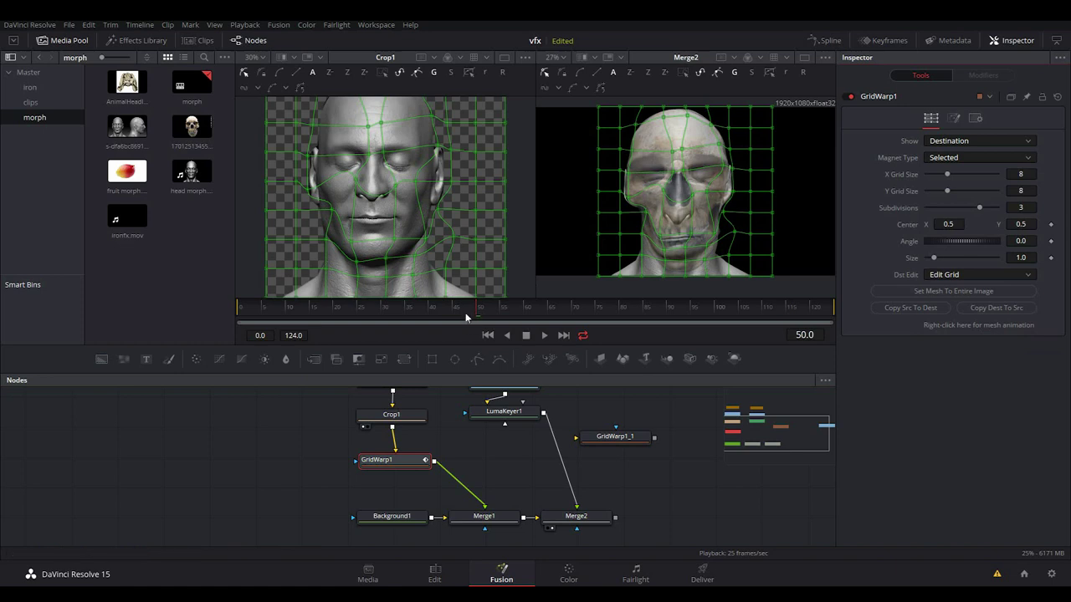
Step: Restore GridWarp1's destination mesh to the unwarped source shape at frame 20, and scrub to frame 50 to check the warp
{"action": "left_click_drag", "start_coordinate": [470, 308], "coordinate": [442, 313]}
{"action": "left_click", "coordinate": [802, 75]}
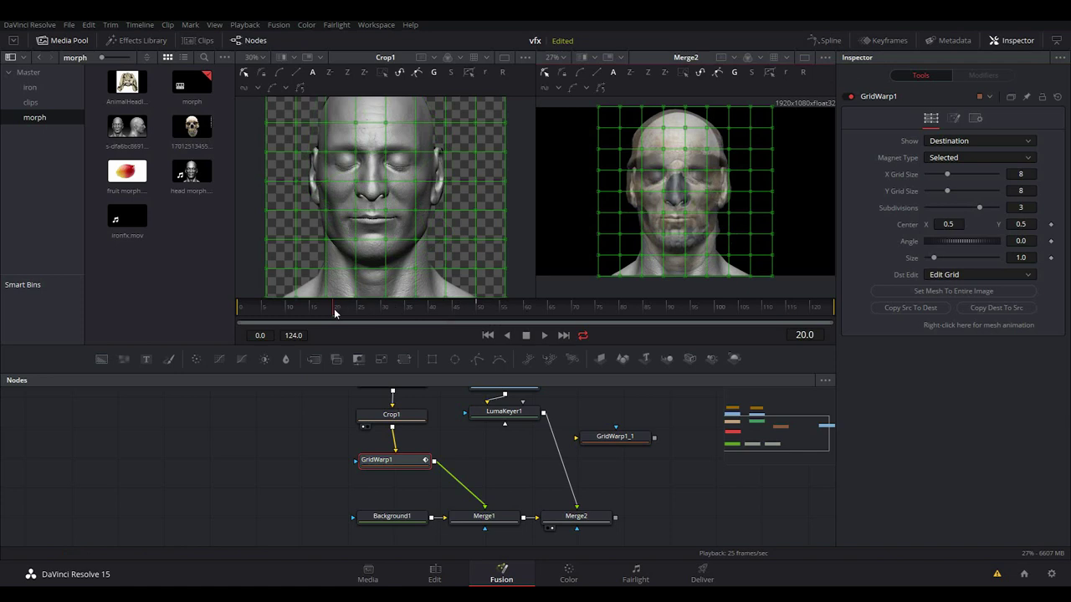
{"action": "left_click_drag", "start_coordinate": [335, 313], "coordinate": [385, 313]}
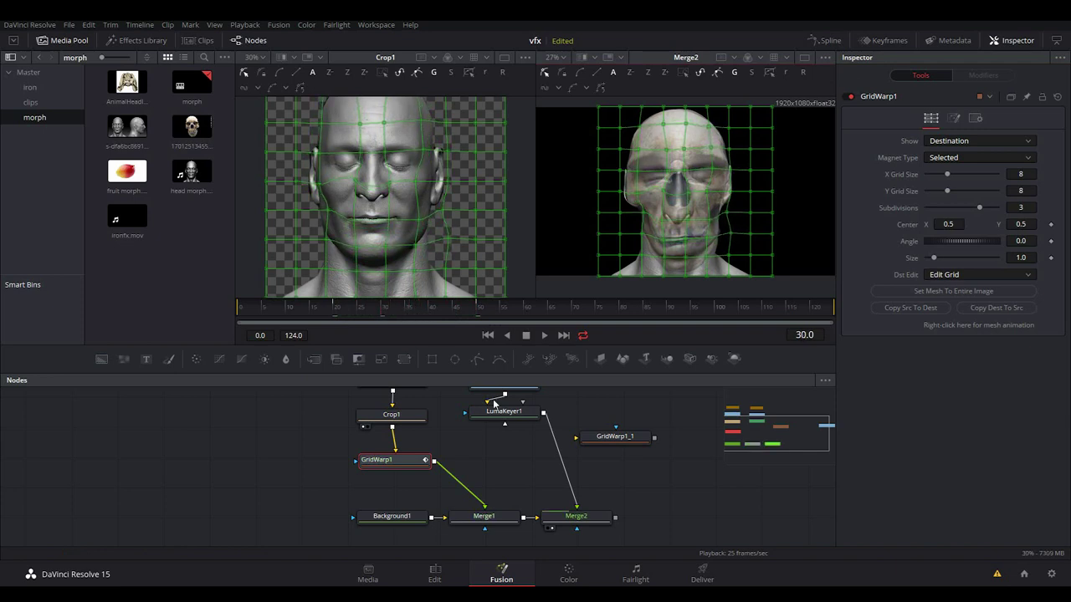
{"action": "left_click_drag", "start_coordinate": [378, 311], "coordinate": [479, 316]}
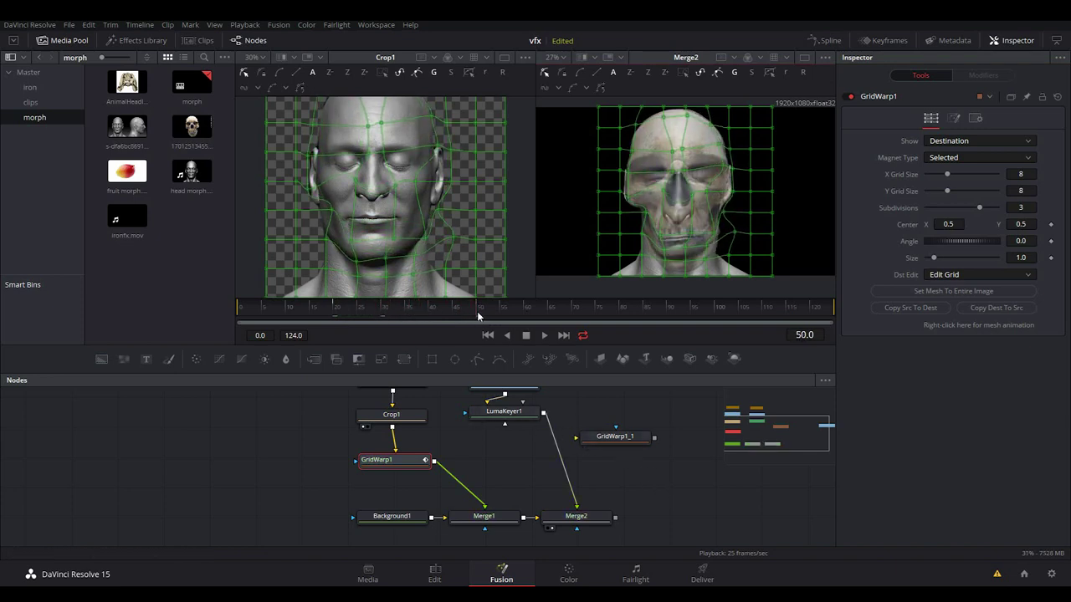
Step: Delete the unconnected copy of GridWarp1 from the node graph
{"action": "left_click", "coordinate": [616, 441]}
{"action": "key", "text": "Delete"}
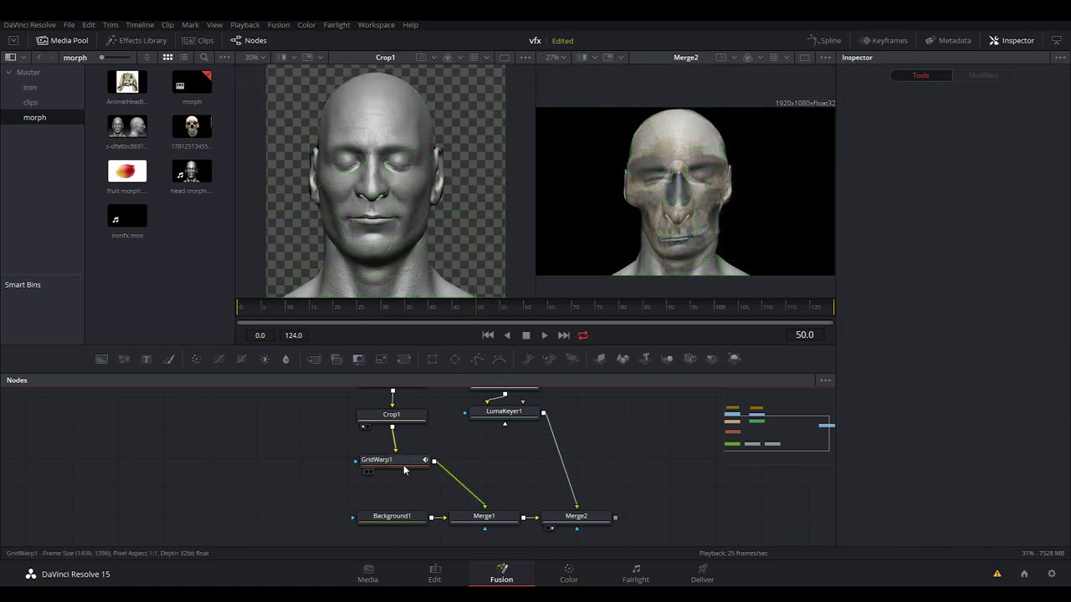
Step: Restore the deleted GridWarp1 copy and insert it on the connection between LumaKeyer1 and Merge2
{"action": "key", "text": "ctrl+z"}
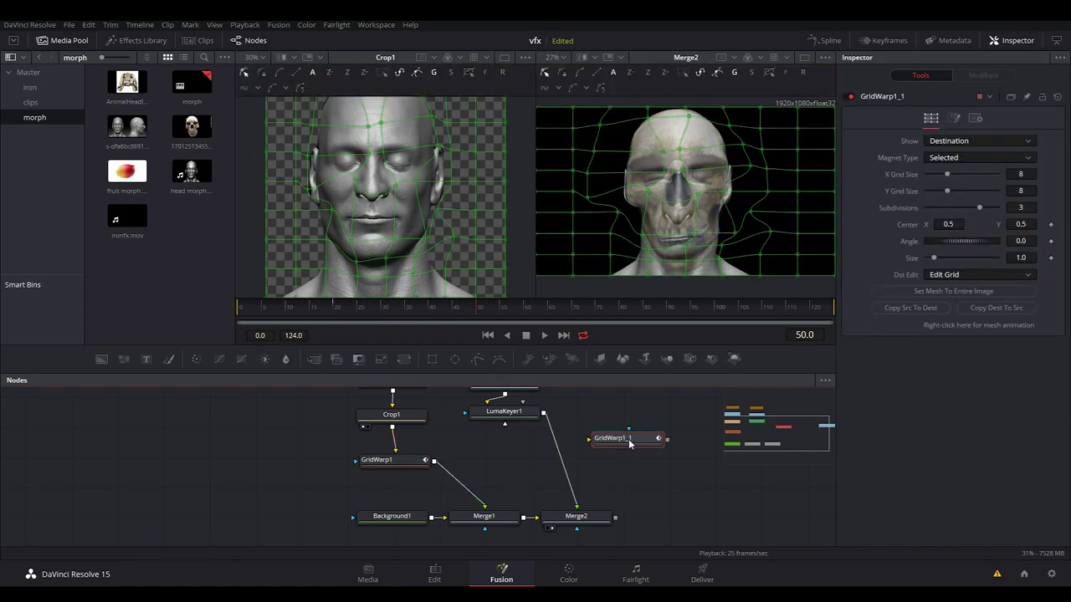
{"action": "left_click_drag", "start_coordinate": [629, 443], "coordinate": [569, 457]}
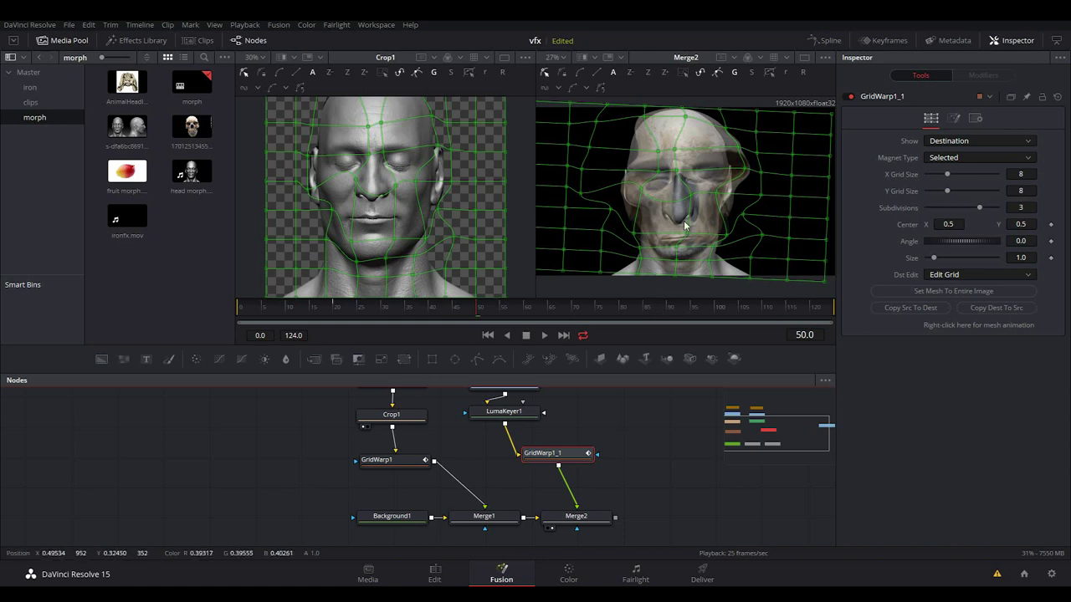
{"action": "left_click_drag", "start_coordinate": [567, 454], "coordinate": [560, 461]}
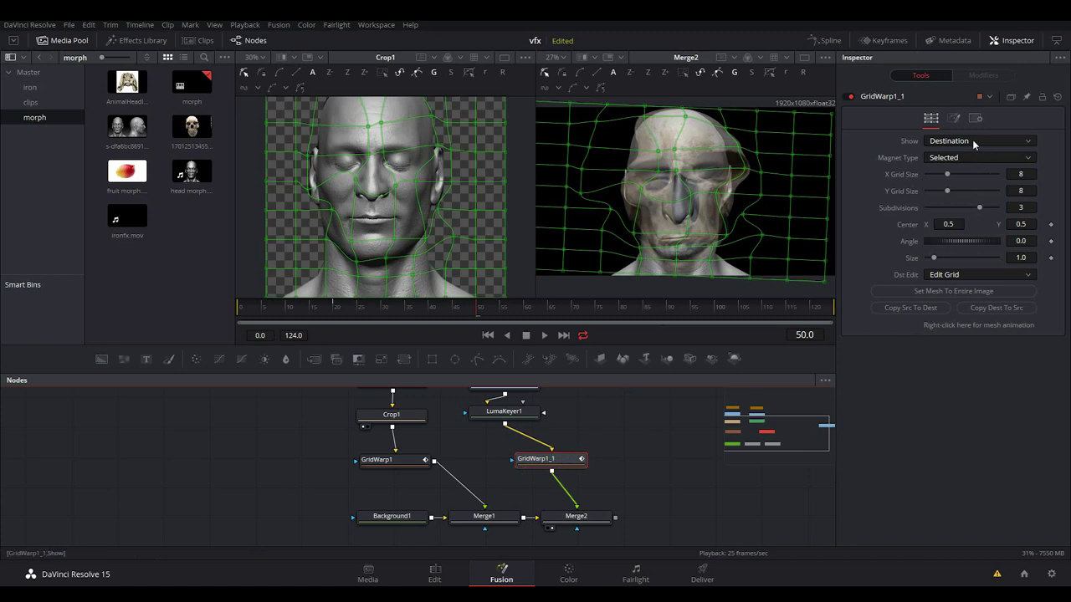
Step: Copy GridWarp1_1's destination mesh to its source at frame 50, and go to frame 20
{"action": "left_click", "coordinate": [1014, 313]}
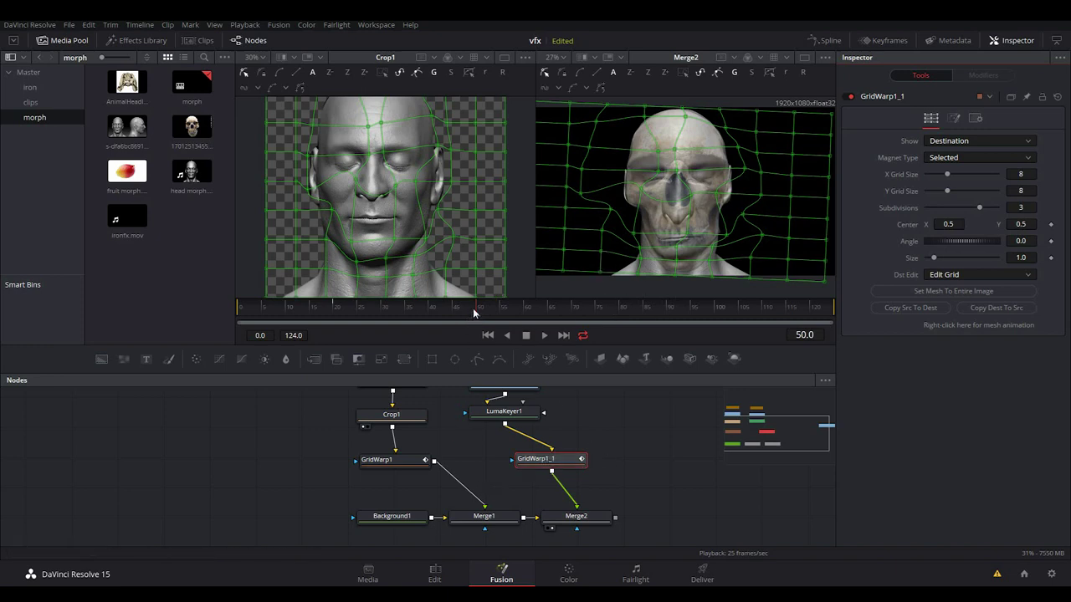
{"action": "left_click", "coordinate": [334, 309]}
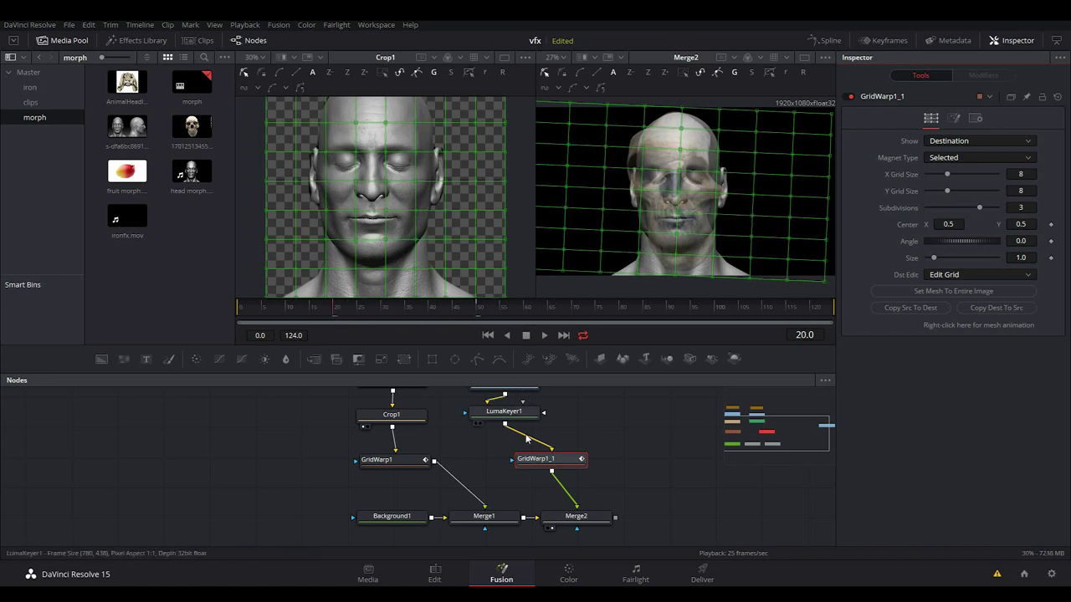
{"action": "left_click_drag", "start_coordinate": [559, 466], "coordinate": [552, 466]}
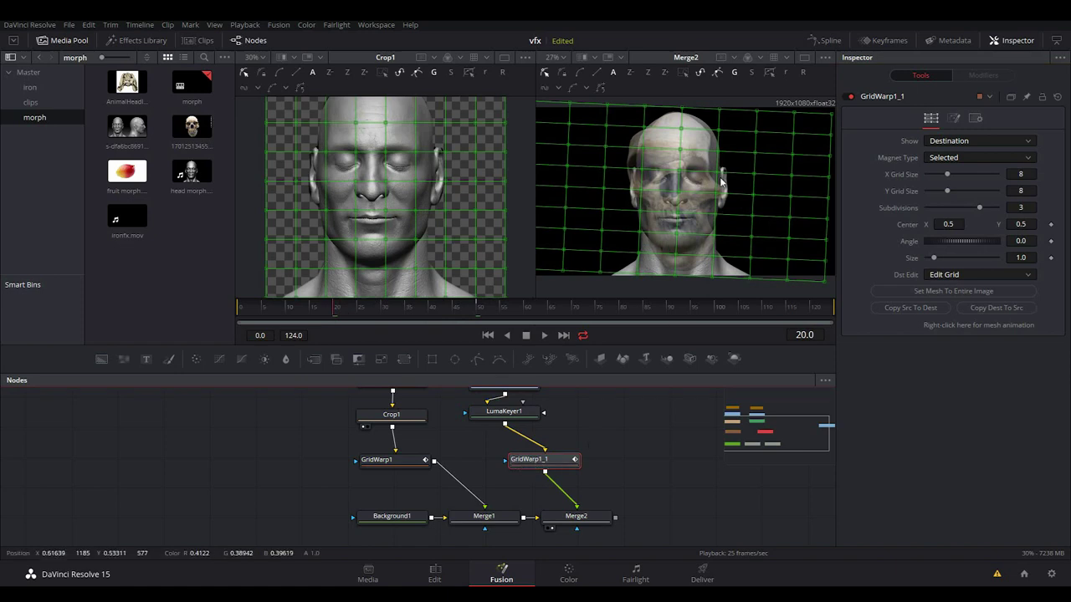
Step: Move GridWarp1_1's destination mesh points at frame 20 to fit the skull's cranium and sides to the head
{"action": "left_click", "coordinate": [724, 149]}
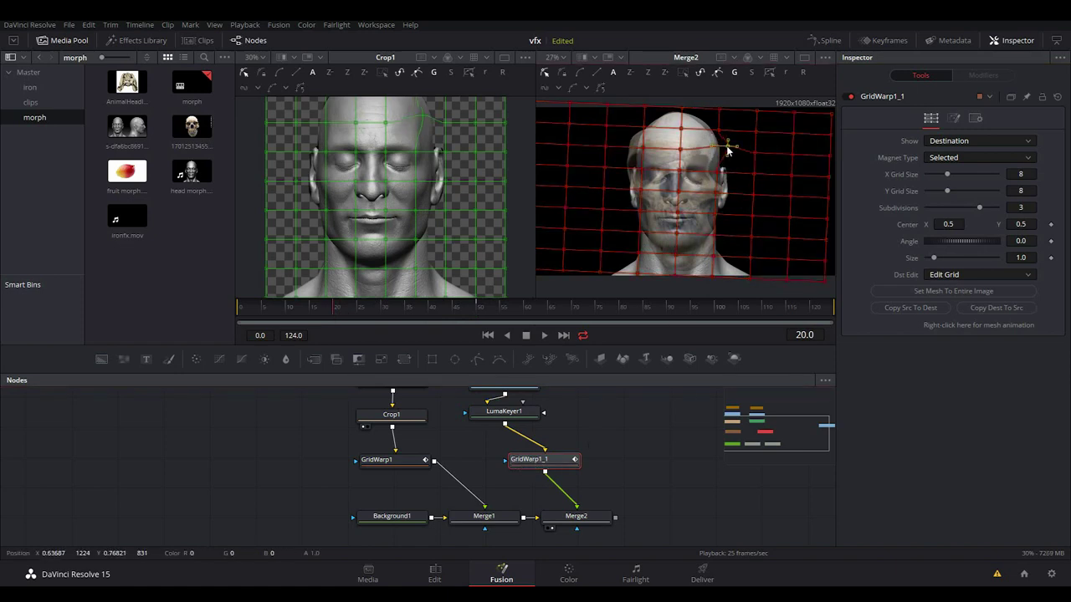
{"action": "left_click_drag", "start_coordinate": [726, 151], "coordinate": [725, 223]}
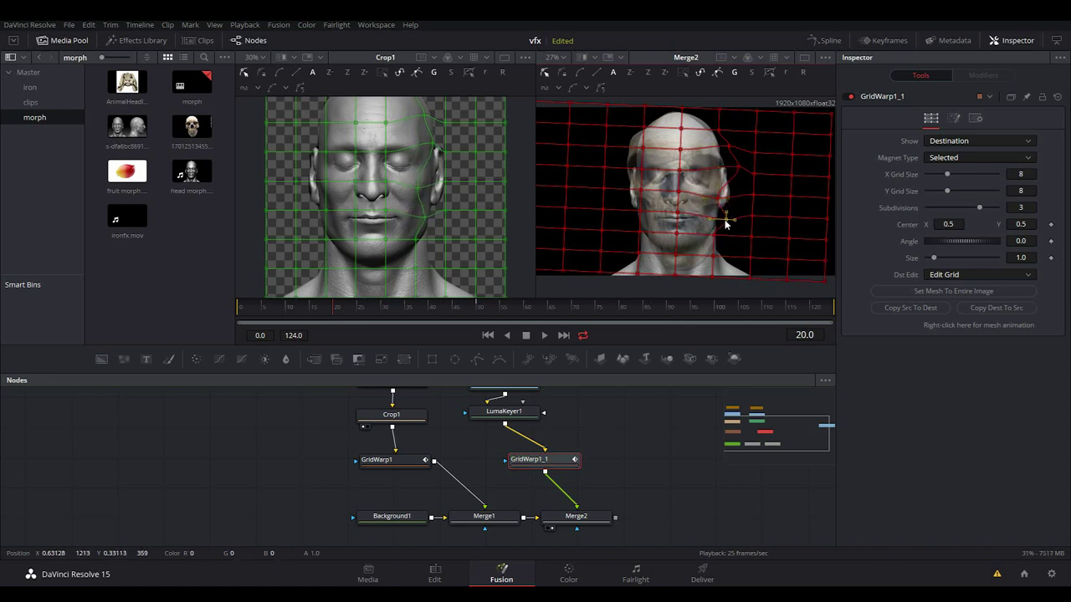
{"action": "left_click", "coordinate": [632, 217]}
{"action": "left_click_drag", "start_coordinate": [632, 217], "coordinate": [636, 216]}
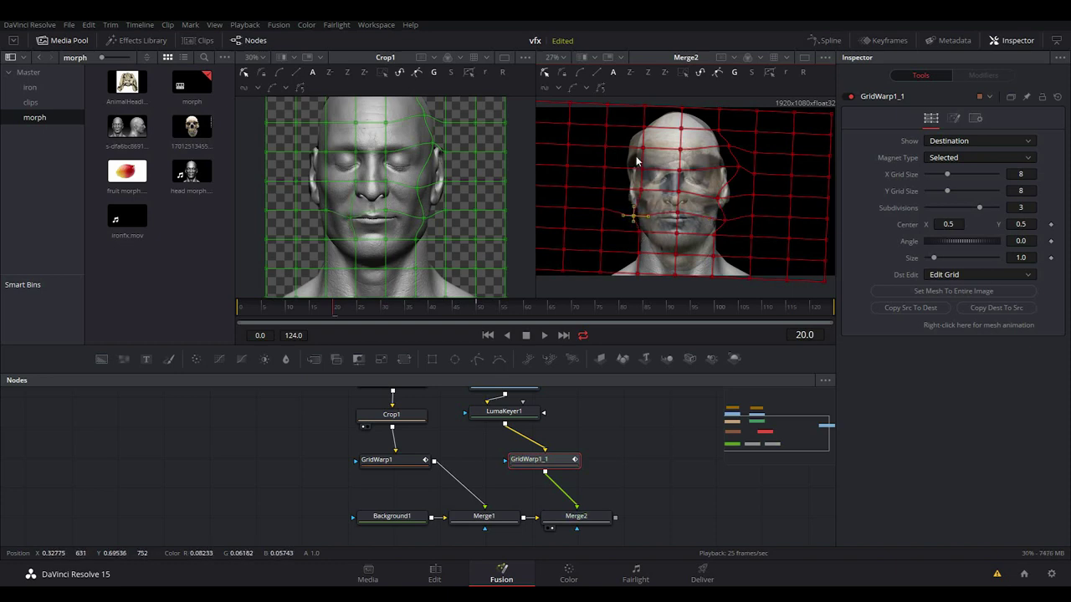
{"action": "left_click_drag", "start_coordinate": [644, 149], "coordinate": [654, 124]}
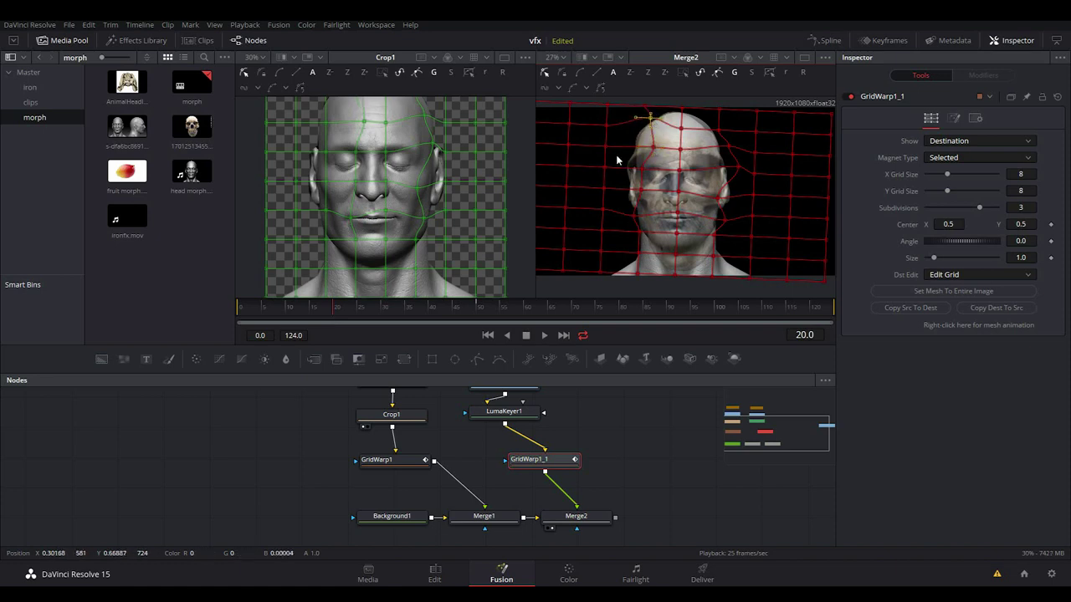
{"action": "left_click_drag", "start_coordinate": [608, 148], "coordinate": [616, 147]}
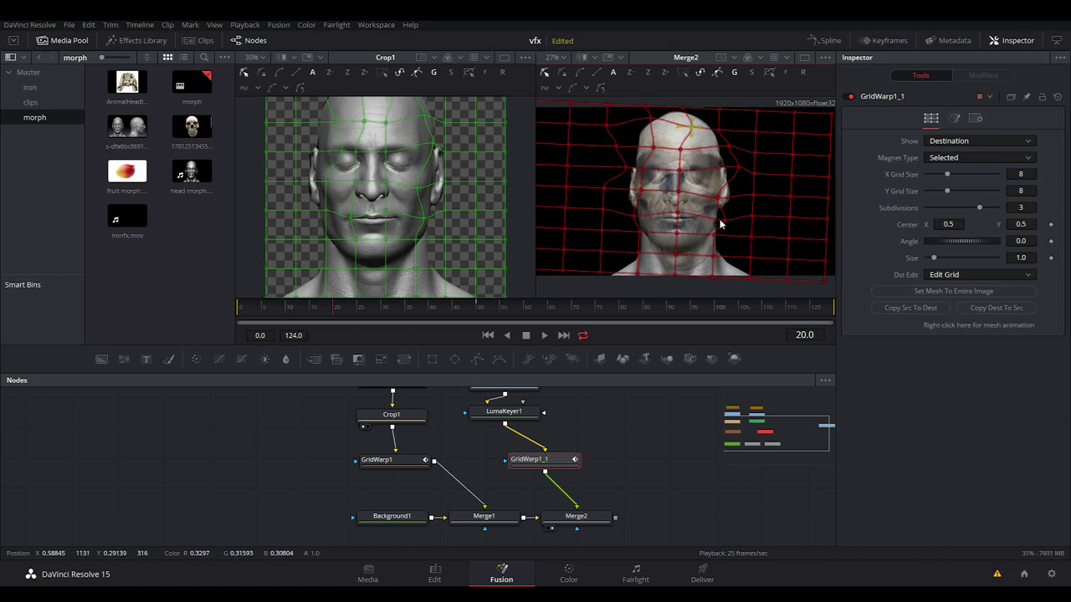
Step: Adjust GridWarp1_1's mesh points around the mouth, chin and jaw at frame 20 to match the skull to the face
{"action": "left_click", "coordinate": [714, 236]}
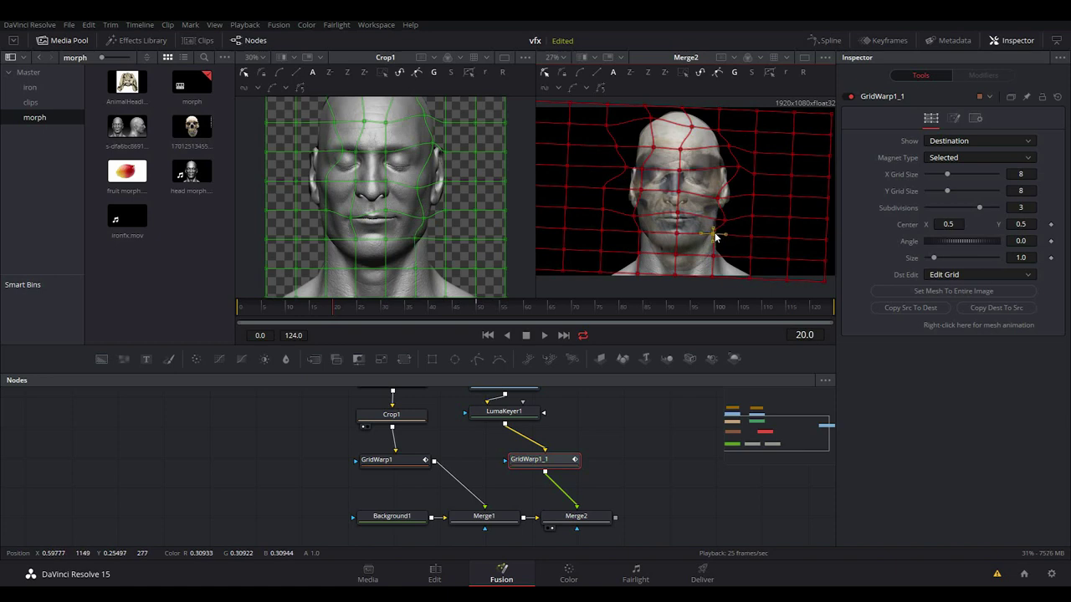
{"action": "left_click_drag", "start_coordinate": [677, 256], "coordinate": [677, 240]}
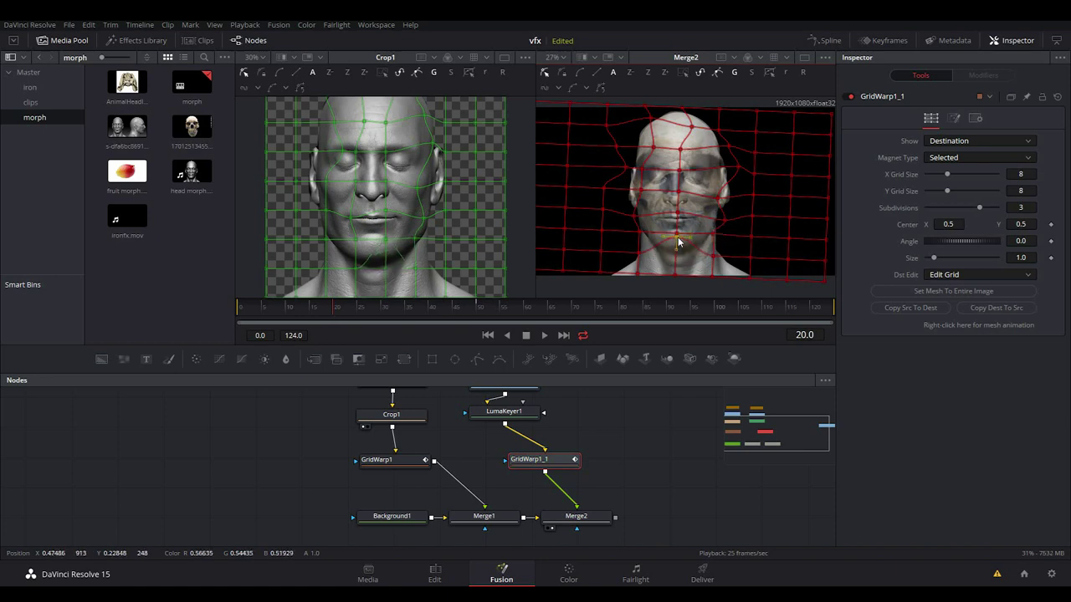
{"action": "left_click", "coordinate": [706, 240]}
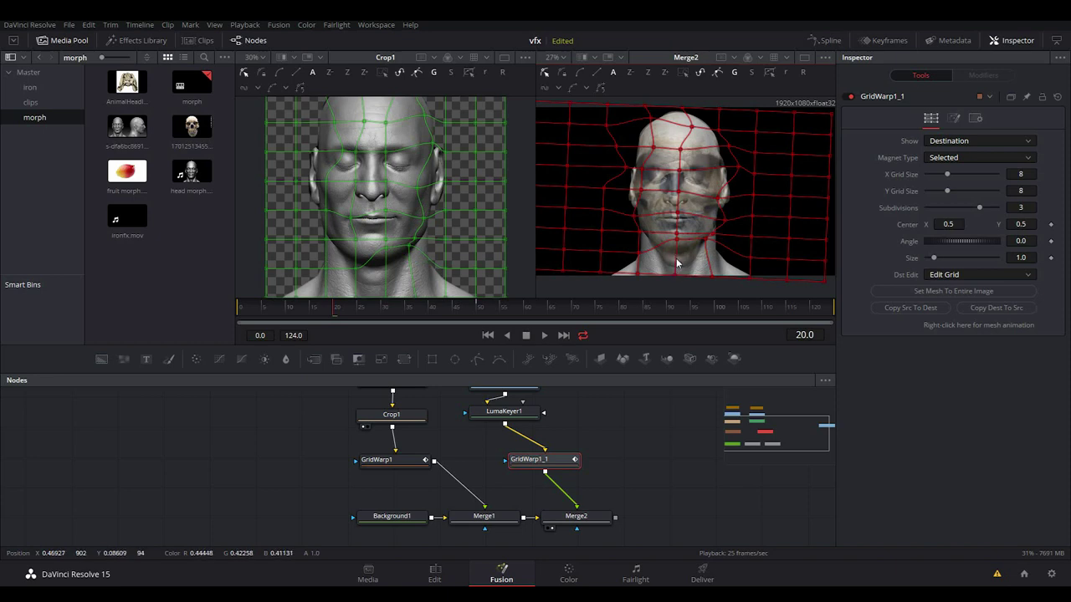
{"action": "left_click", "coordinate": [677, 237]}
{"action": "left_click_drag", "start_coordinate": [677, 237], "coordinate": [674, 225]}
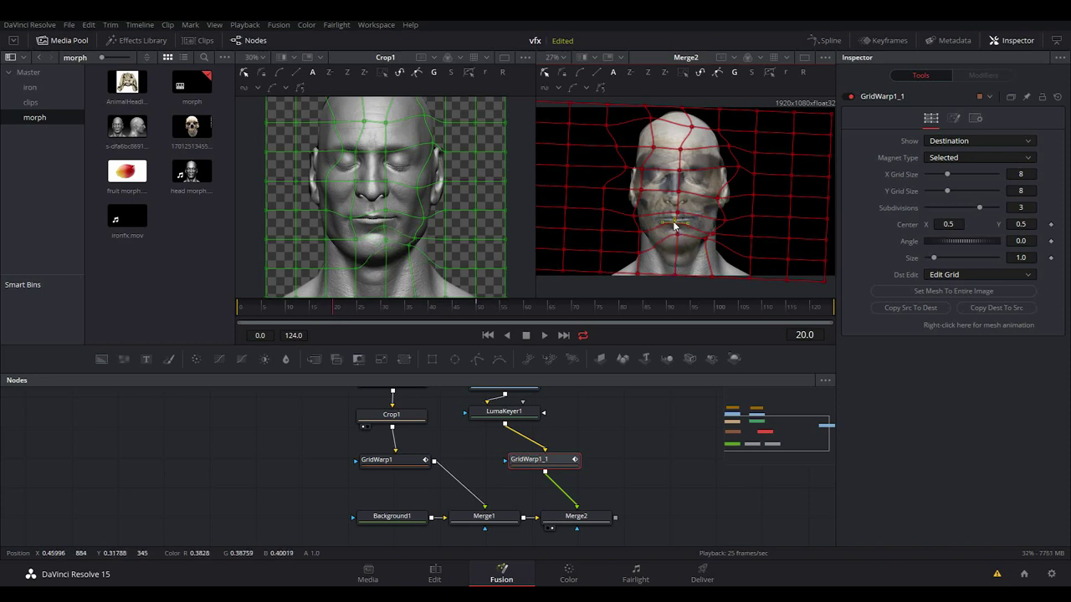
{"action": "left_click", "coordinate": [706, 227]}
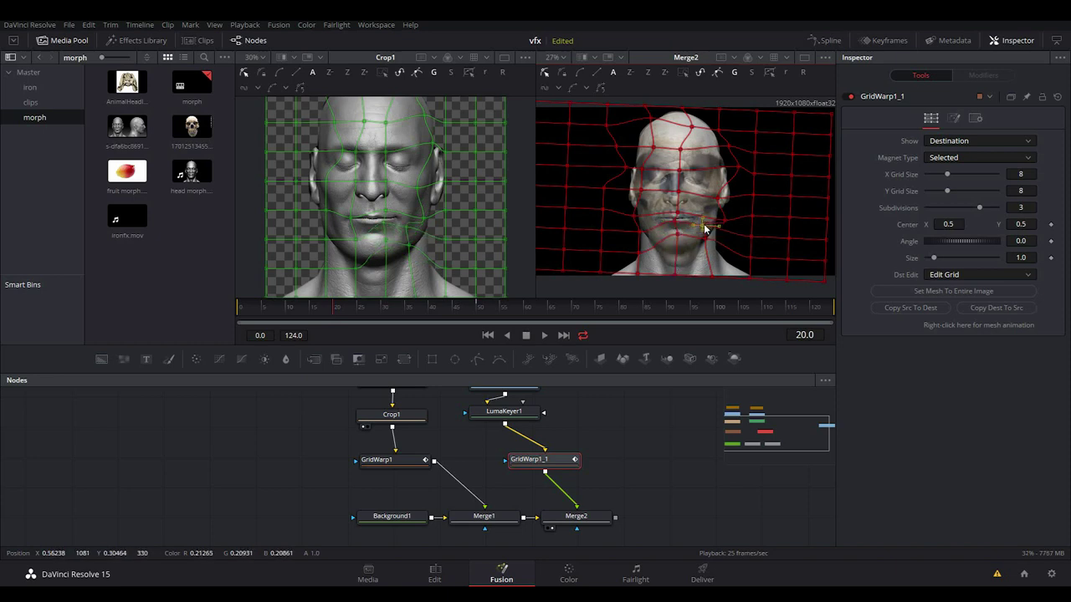
{"action": "left_click", "coordinate": [633, 216]}
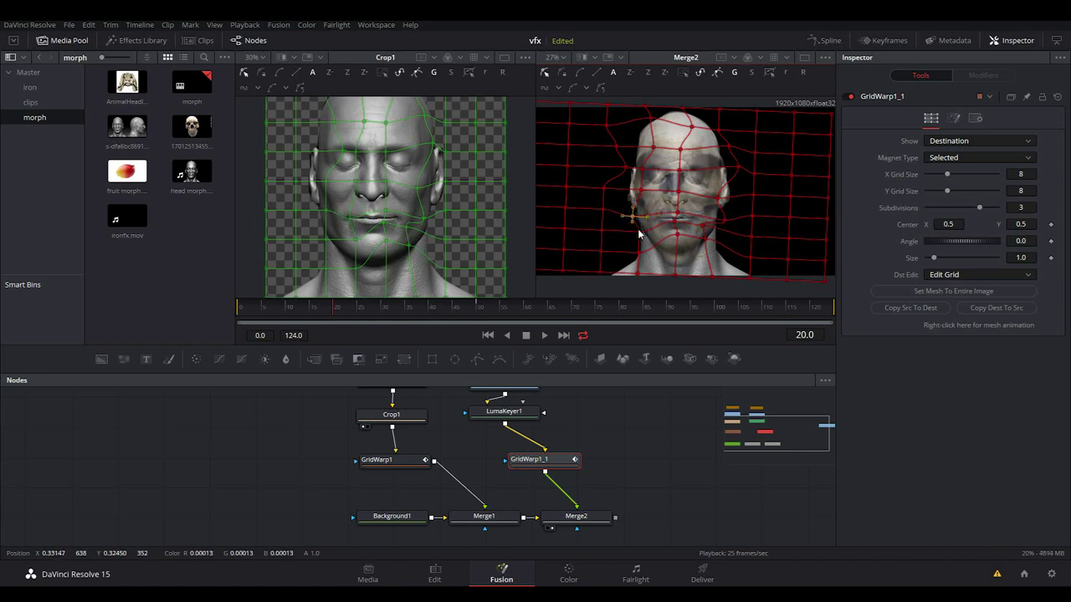
{"action": "left_click_drag", "start_coordinate": [639, 233], "coordinate": [644, 256]}
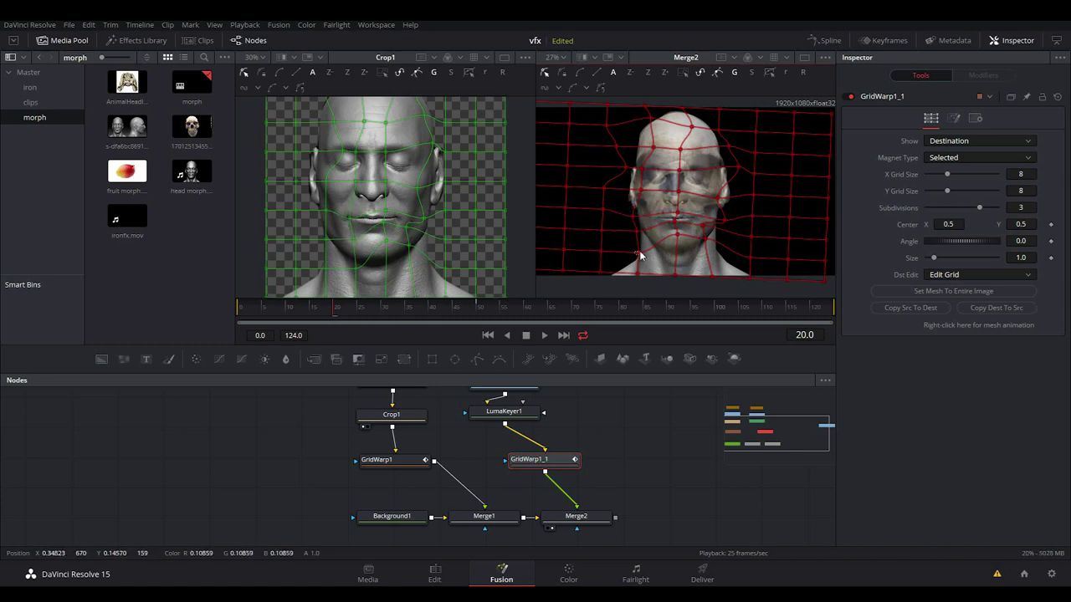
{"action": "left_click", "coordinate": [708, 228]}
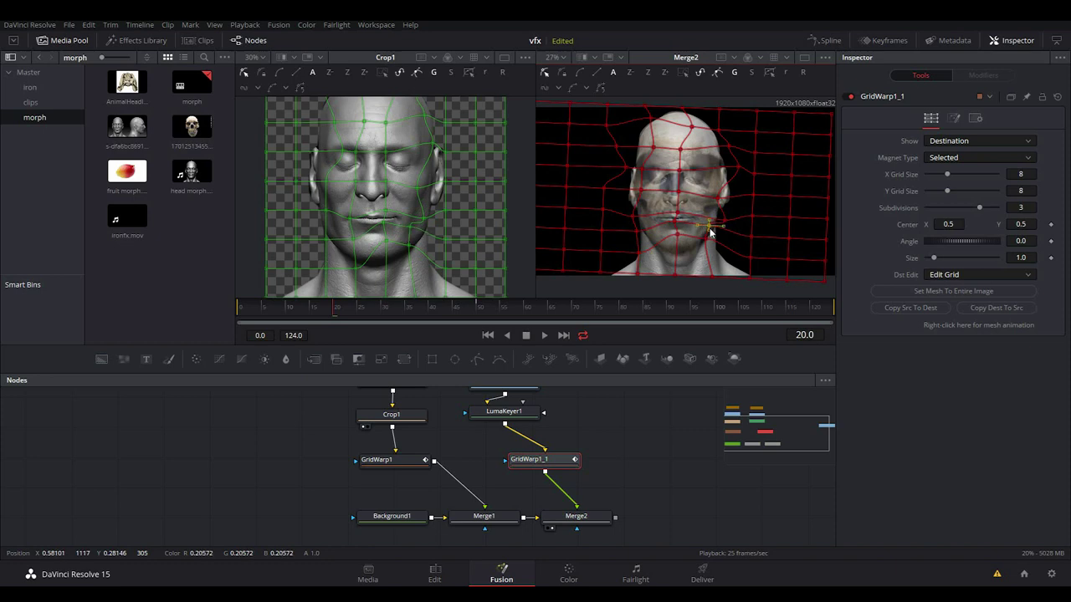
Step: Deselect the node and scrub from frame 20 to 41 to check the combined head and skull warp
{"action": "left_click", "coordinate": [683, 440]}
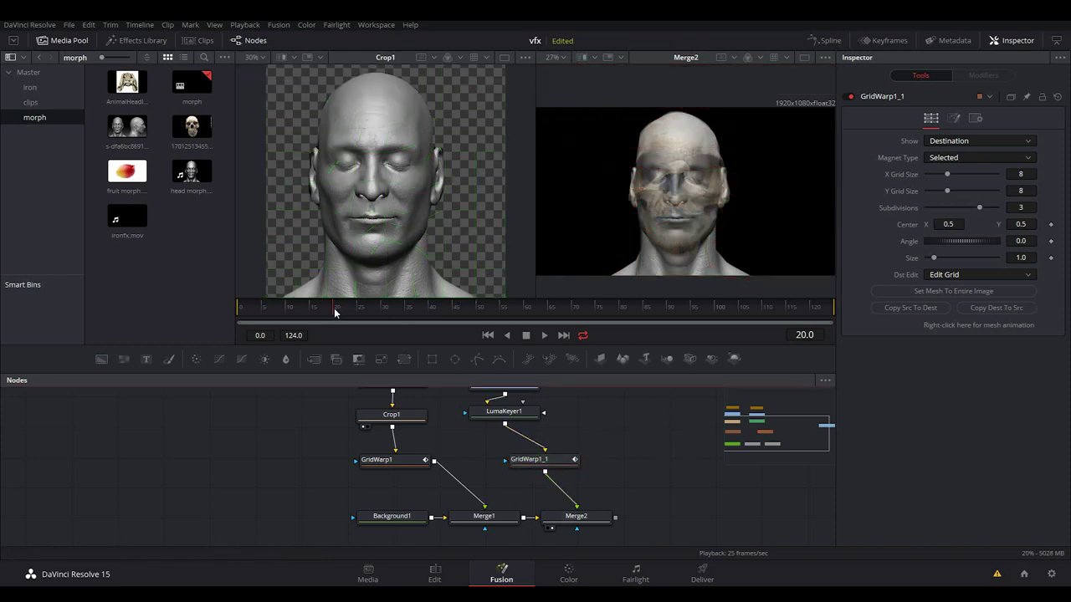
{"action": "left_click_drag", "start_coordinate": [335, 311], "coordinate": [403, 310]}
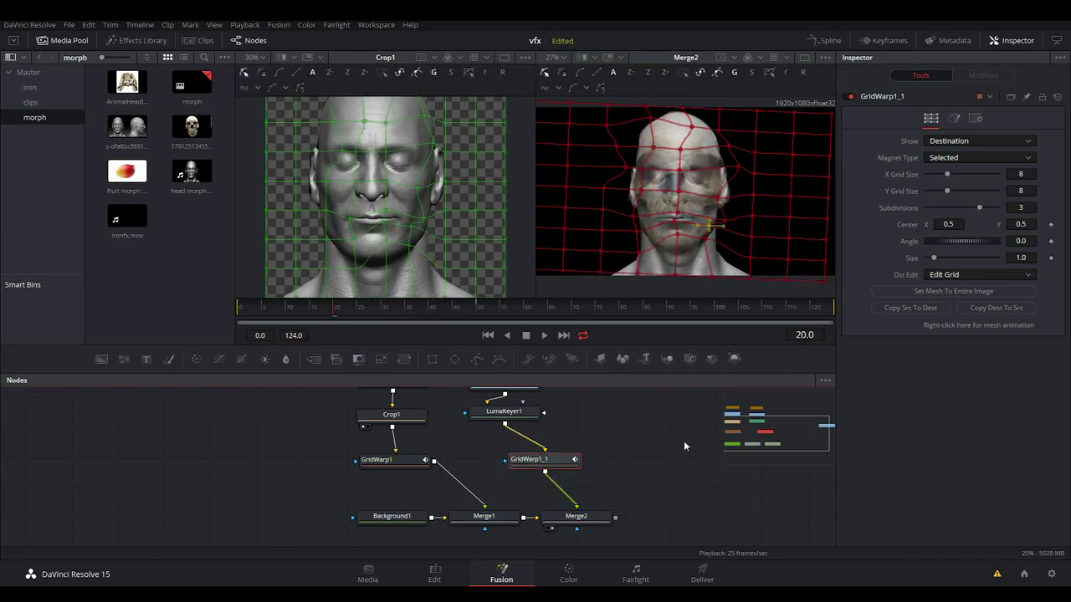
{"action": "left_click", "coordinate": [684, 444]}
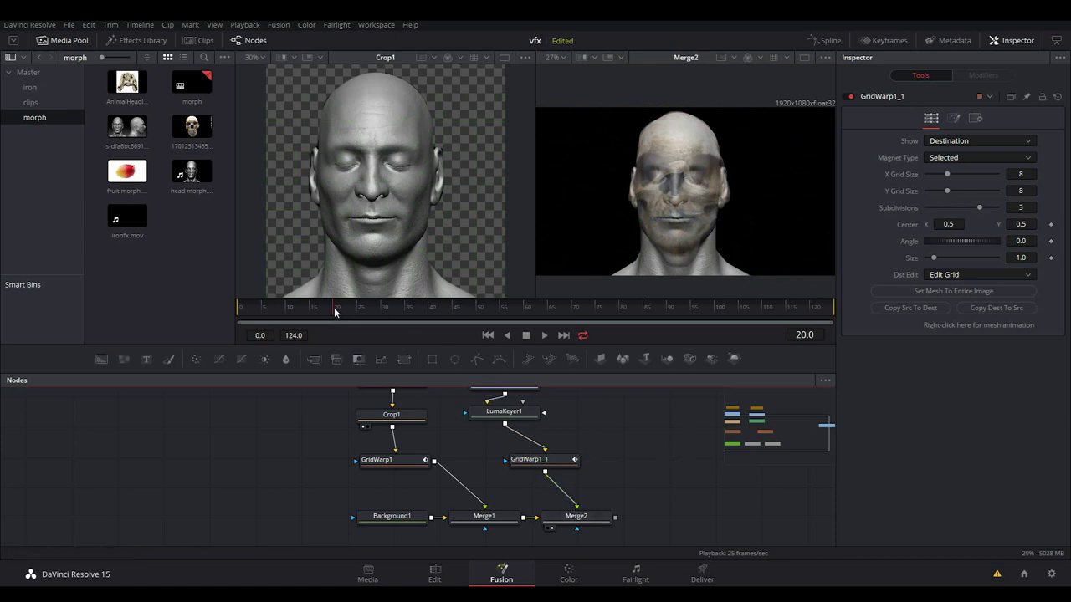
{"action": "left_click_drag", "start_coordinate": [340, 310], "coordinate": [374, 311]}
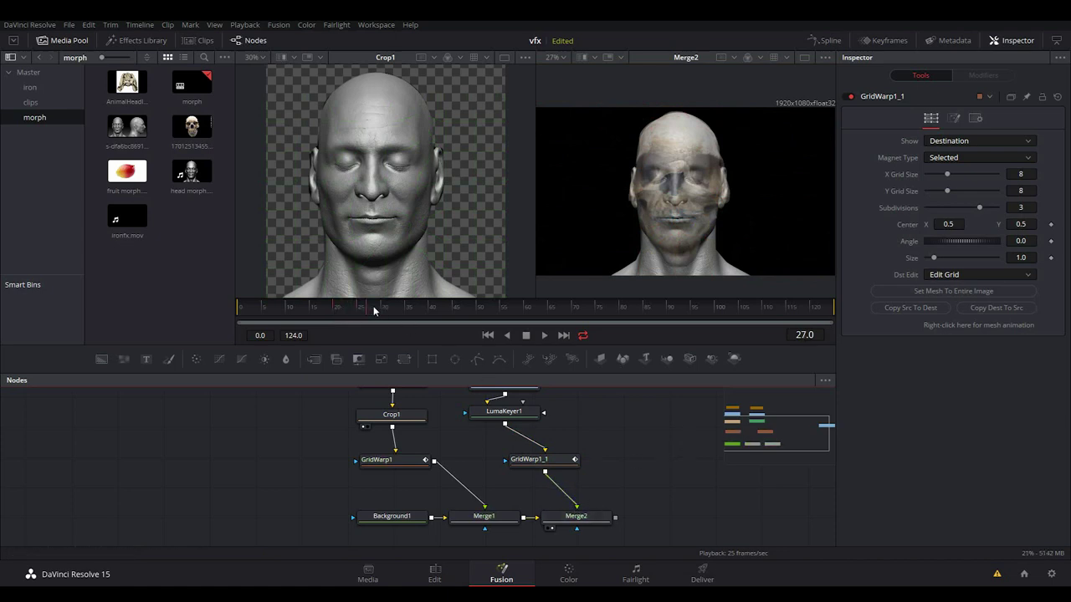
{"action": "left_click", "coordinate": [435, 311]}
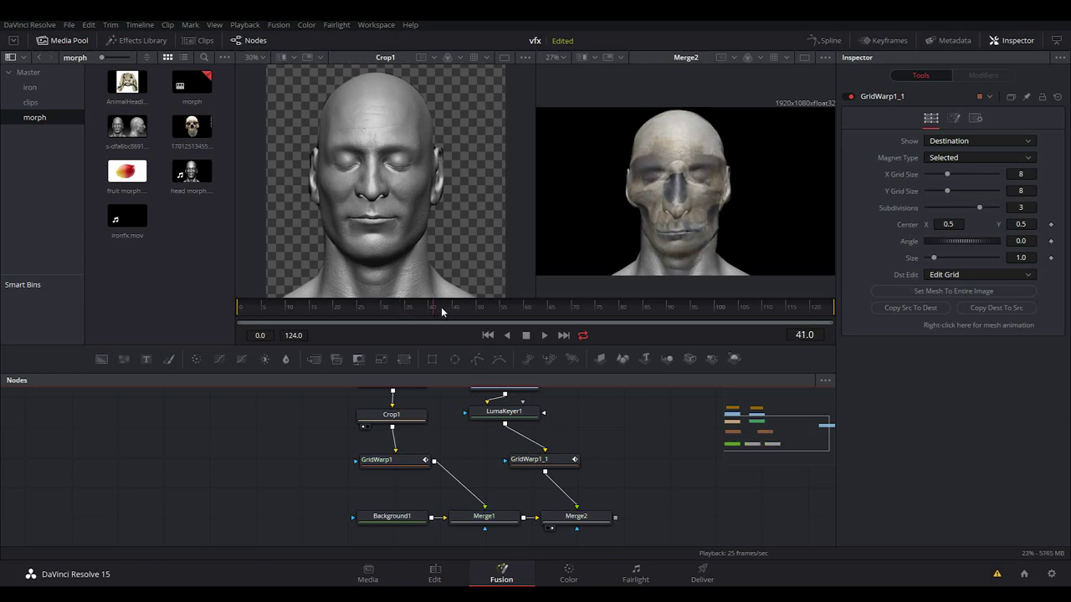
Step: Animate Merge2's Blend with keyframes of 0.0 at frame 20 and 1.0 at frame 50
{"action": "left_click", "coordinate": [335, 311]}
{"action": "left_click", "coordinate": [575, 516]}
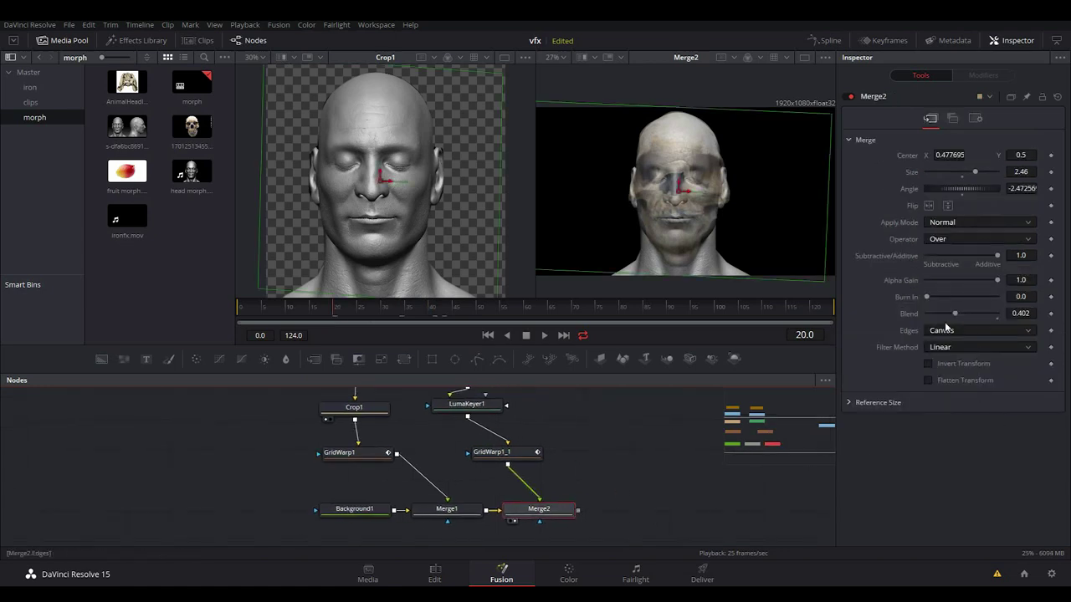
{"action": "left_click_drag", "start_coordinate": [956, 316], "coordinate": [886, 319]}
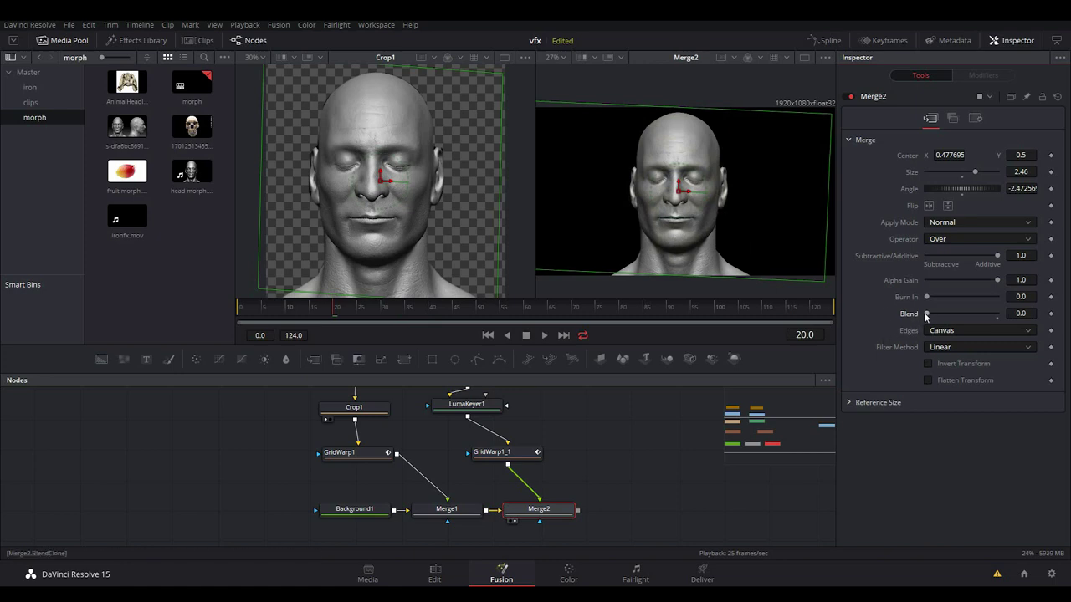
{"action": "right_click", "coordinate": [926, 316]}
{"action": "left_click", "coordinate": [944, 324]}
{"action": "left_click_drag", "start_coordinate": [350, 311], "coordinate": [477, 313]}
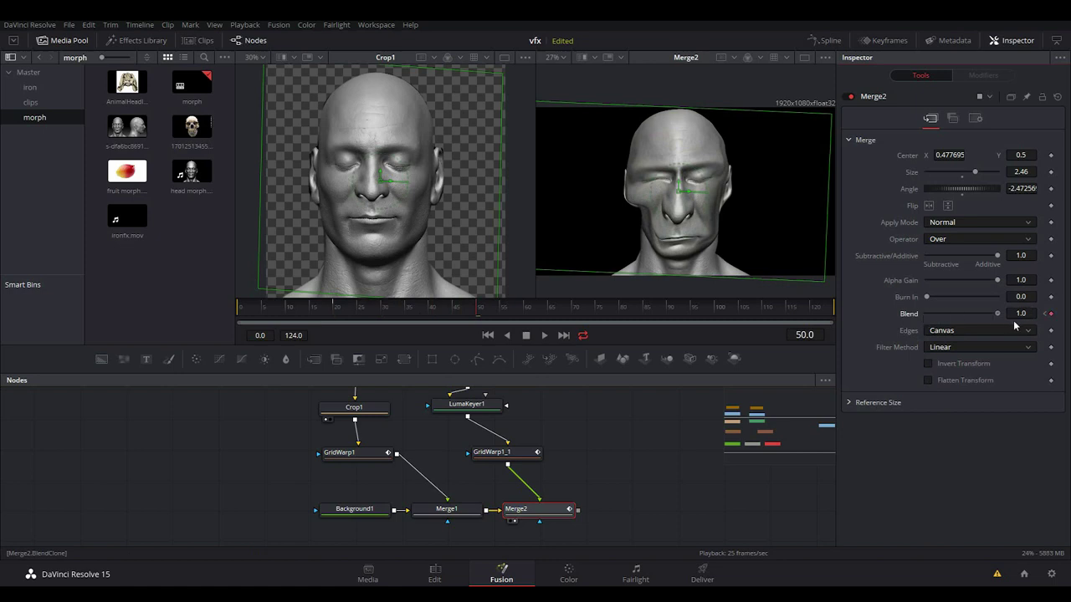
Step: Play back and scrub the head-to-skull morph to check it, stopping at frame 50
{"action": "left_click", "coordinate": [665, 453]}
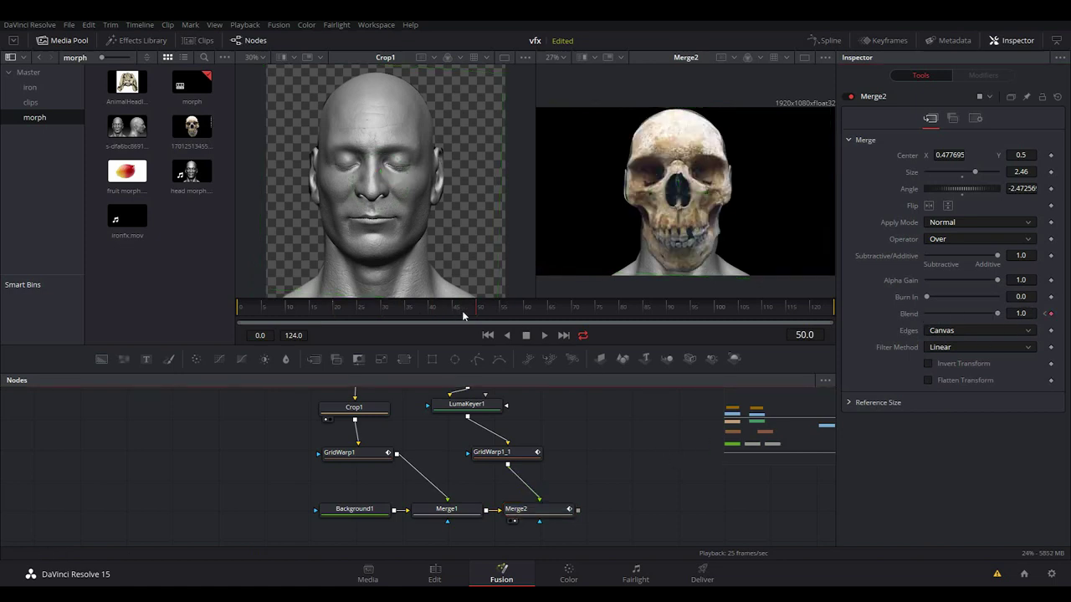
{"action": "left_click_drag", "start_coordinate": [371, 307], "coordinate": [376, 309]}
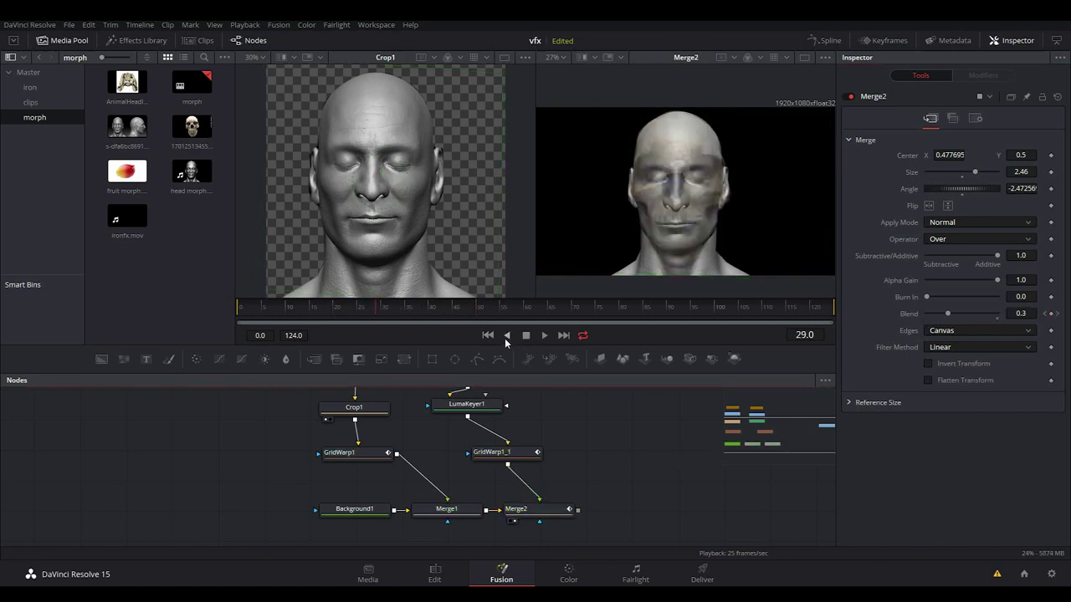
{"action": "left_click", "coordinate": [544, 335]}
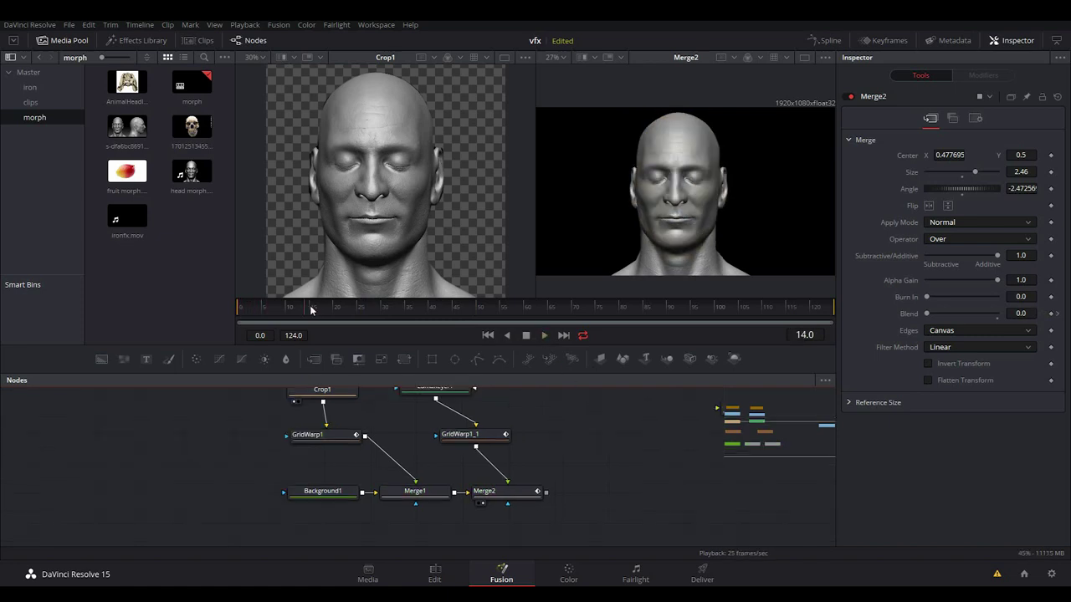
{"action": "left_click_drag", "start_coordinate": [310, 310], "coordinate": [480, 318]}
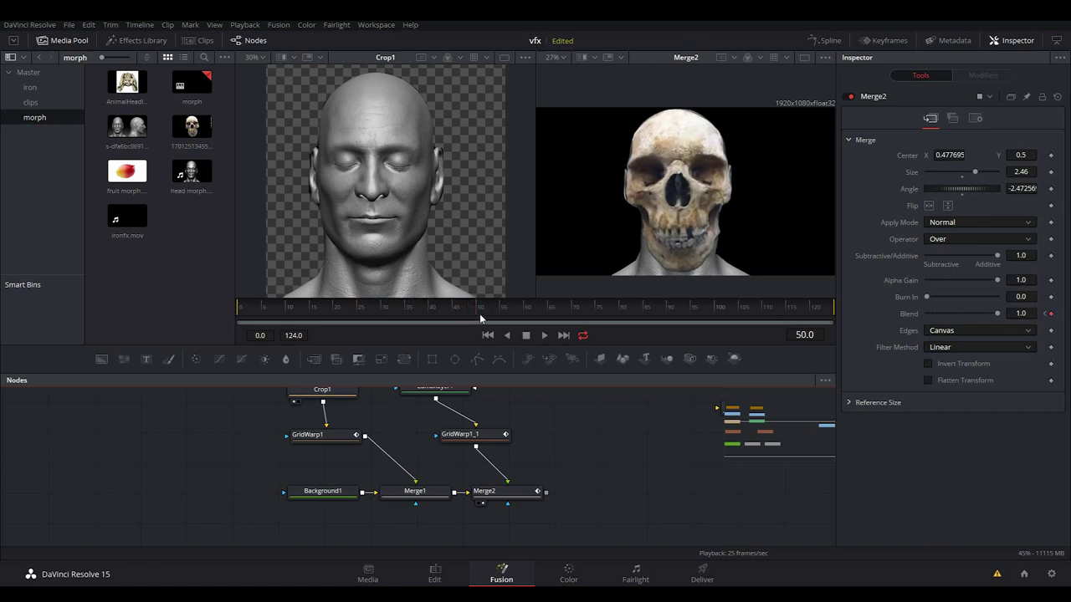
Step: Refine GridWarp1's mesh points around the skull's sides, jaw and crown at frame 50 and check the morph between frames 20 and 40
{"action": "left_click", "coordinate": [335, 439]}
{"action": "left_click", "coordinate": [623, 194]}
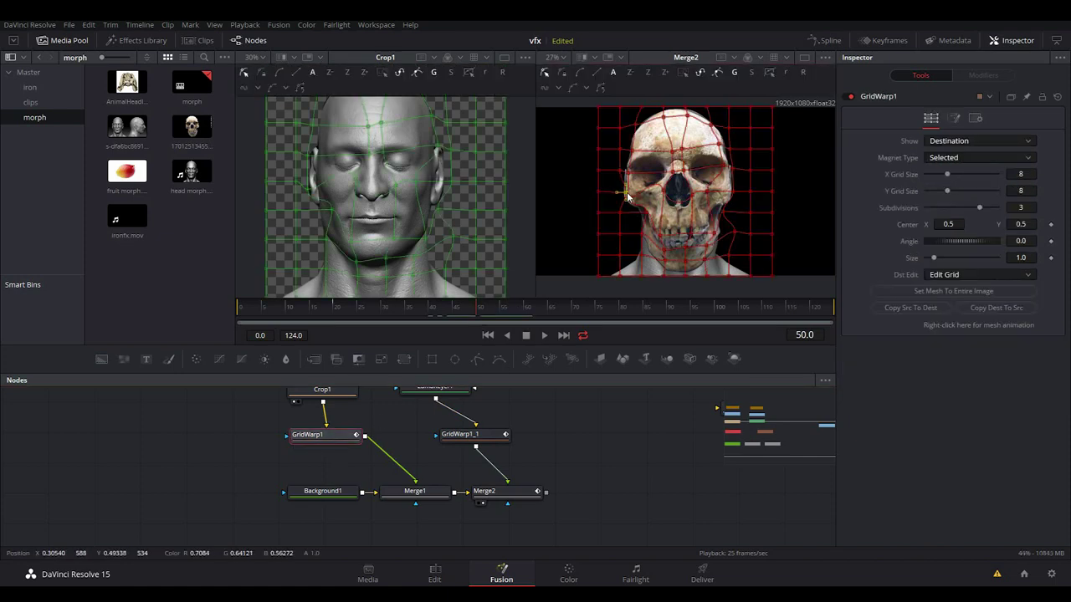
{"action": "left_click", "coordinate": [625, 171]}
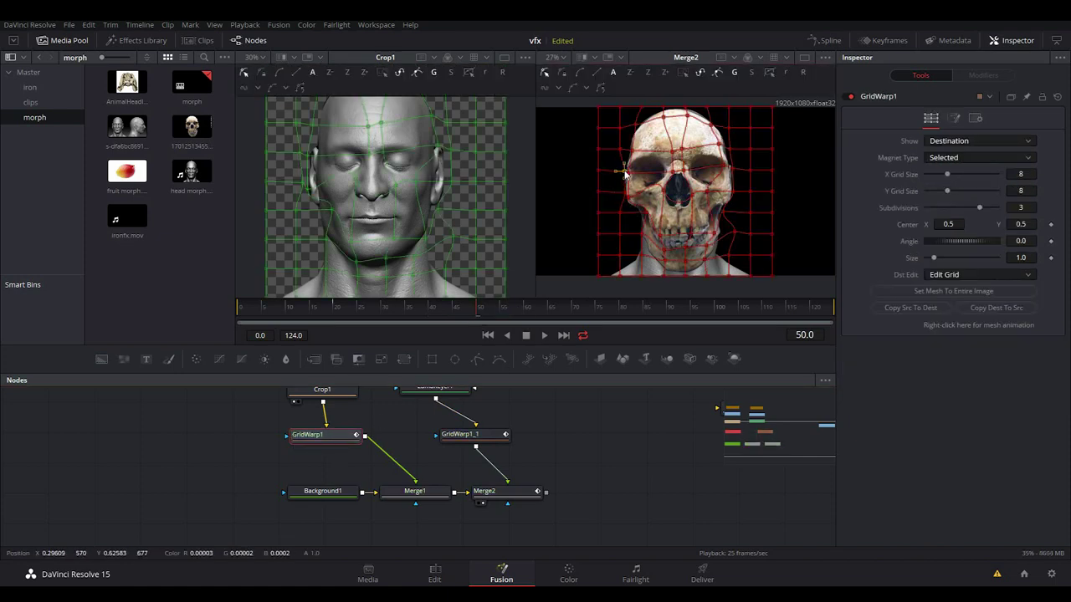
{"action": "left_click", "coordinate": [730, 169]}
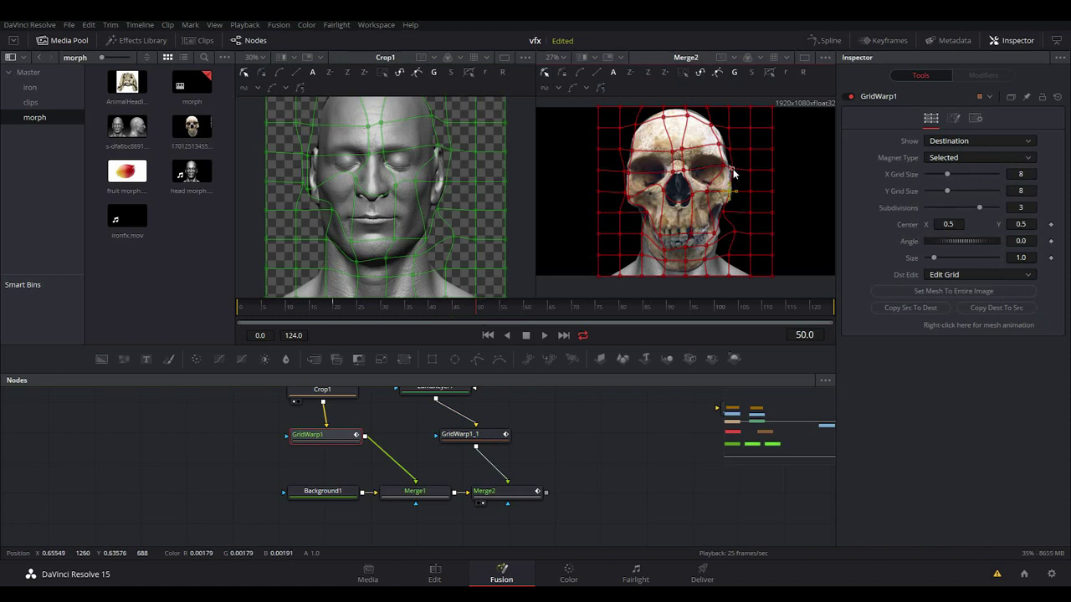
{"action": "left_click", "coordinate": [732, 233]}
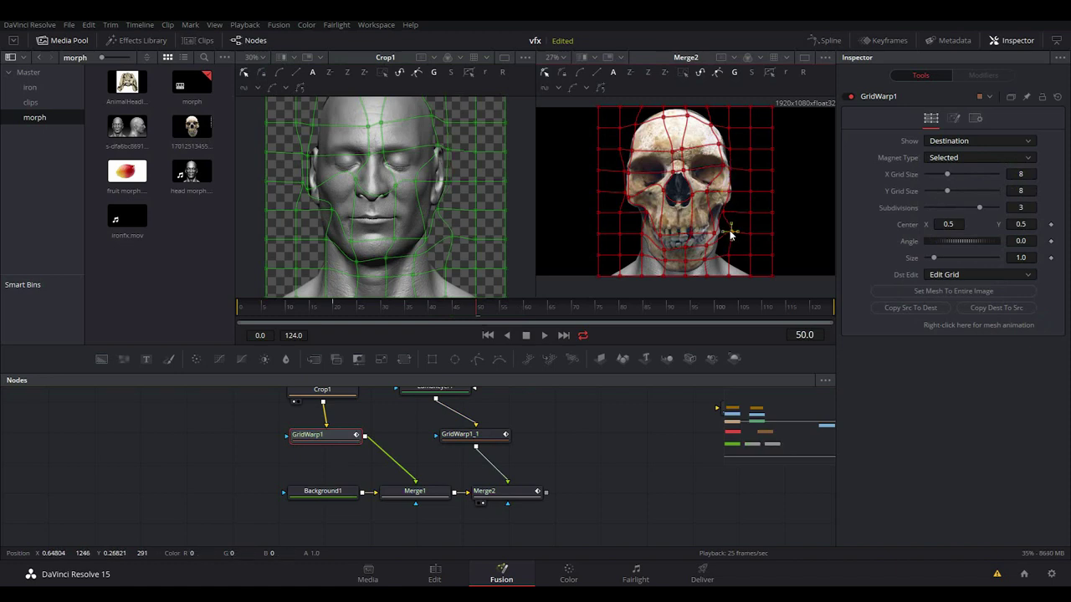
{"action": "left_click", "coordinate": [692, 120]}
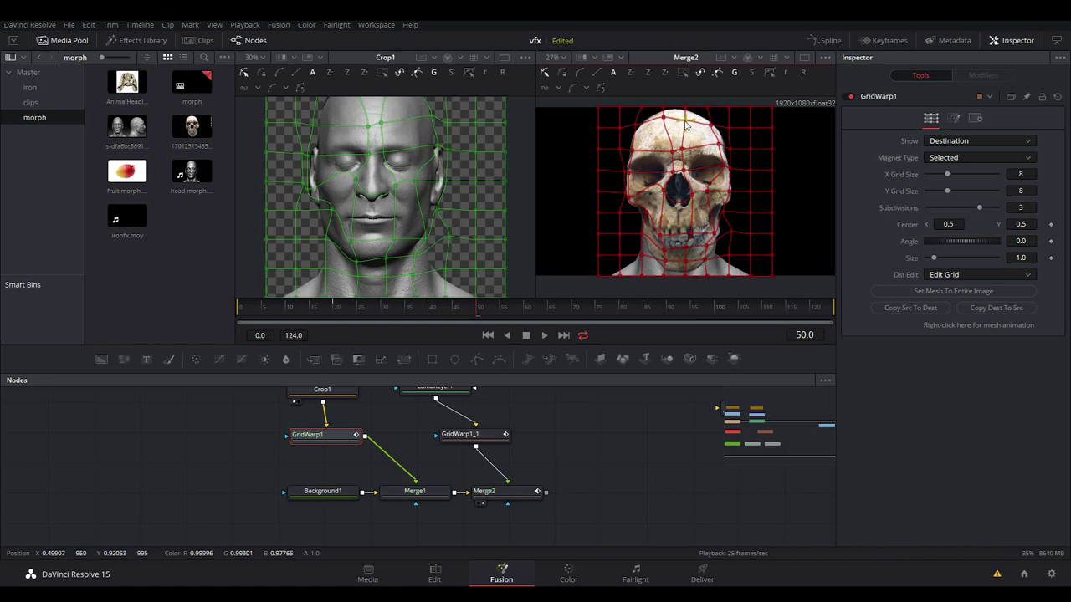
{"action": "left_click", "coordinate": [355, 317]}
{"action": "left_click_drag", "start_coordinate": [365, 316], "coordinate": [430, 316]}
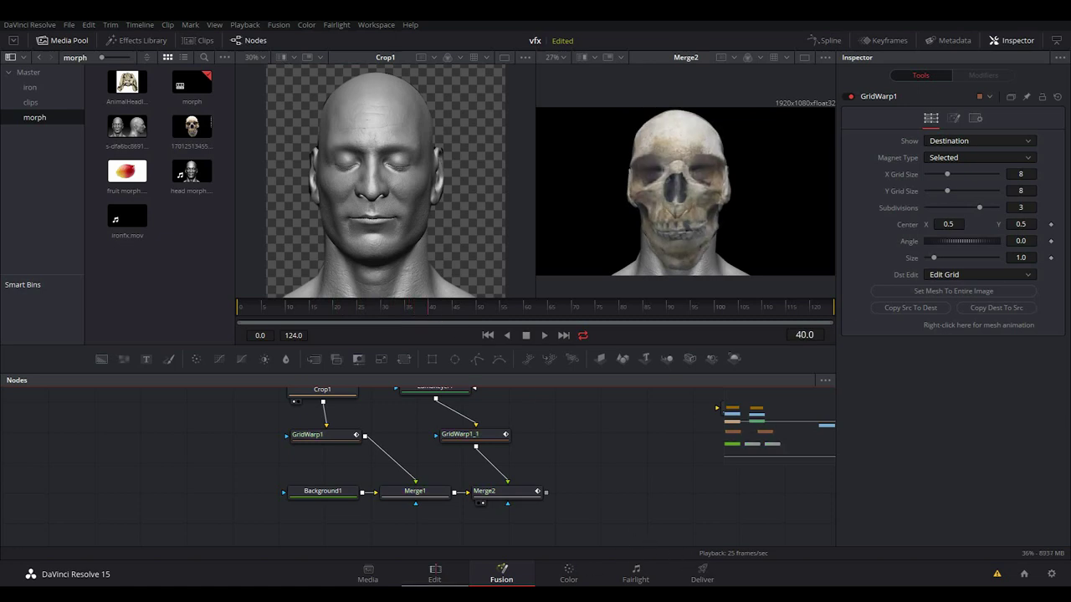
Step: Check the Fusion composition's output in the Edit page timeline and return to the Fusion page
{"action": "left_click", "coordinate": [433, 575]}
{"action": "left_click_drag", "start_coordinate": [649, 372], "coordinate": [701, 364]}
{"action": "left_click", "coordinate": [514, 575]}
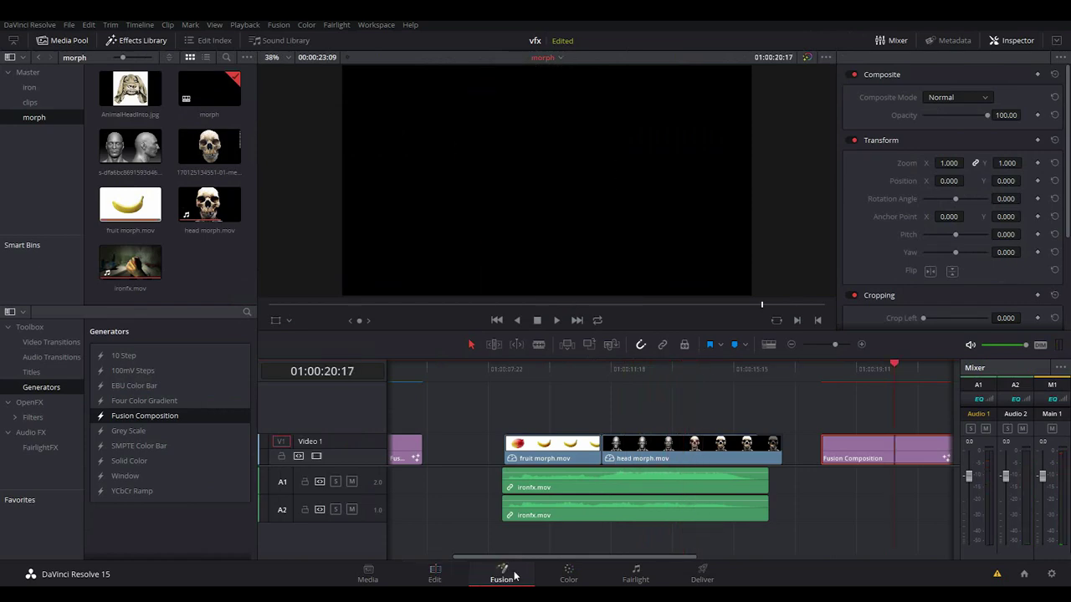
{"action": "left_click", "coordinate": [503, 576]}
Step: Connect Merge2's output to MediaOut1 and line MediaOut1 up with the merge nodes
{"action": "left_click_drag", "start_coordinate": [562, 449], "coordinate": [472, 477]}
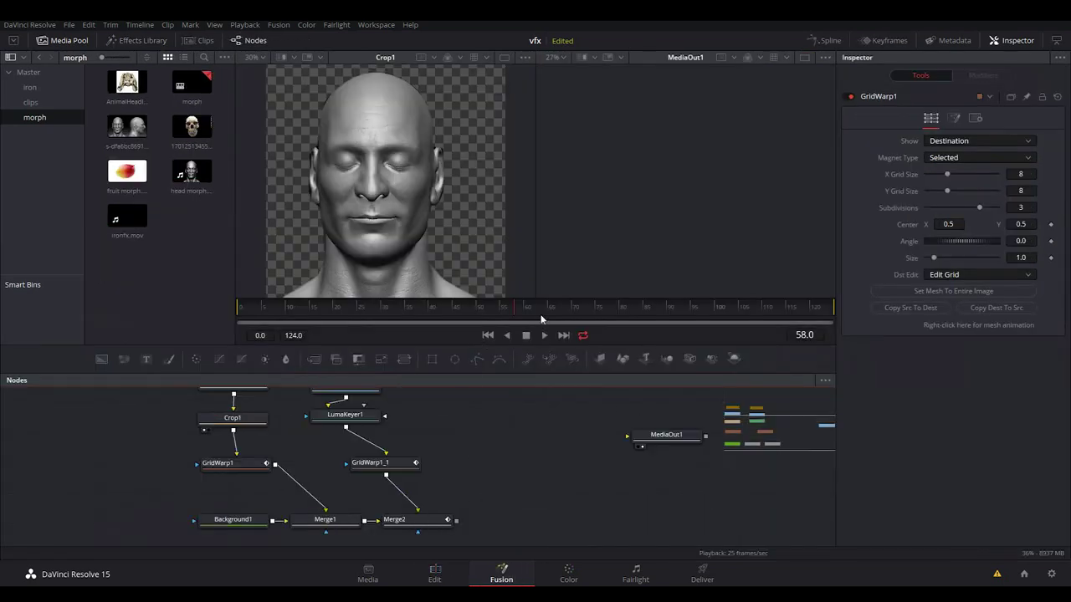
{"action": "left_click_drag", "start_coordinate": [456, 522], "coordinate": [662, 441]}
{"action": "left_click_drag", "start_coordinate": [667, 437], "coordinate": [690, 512]}
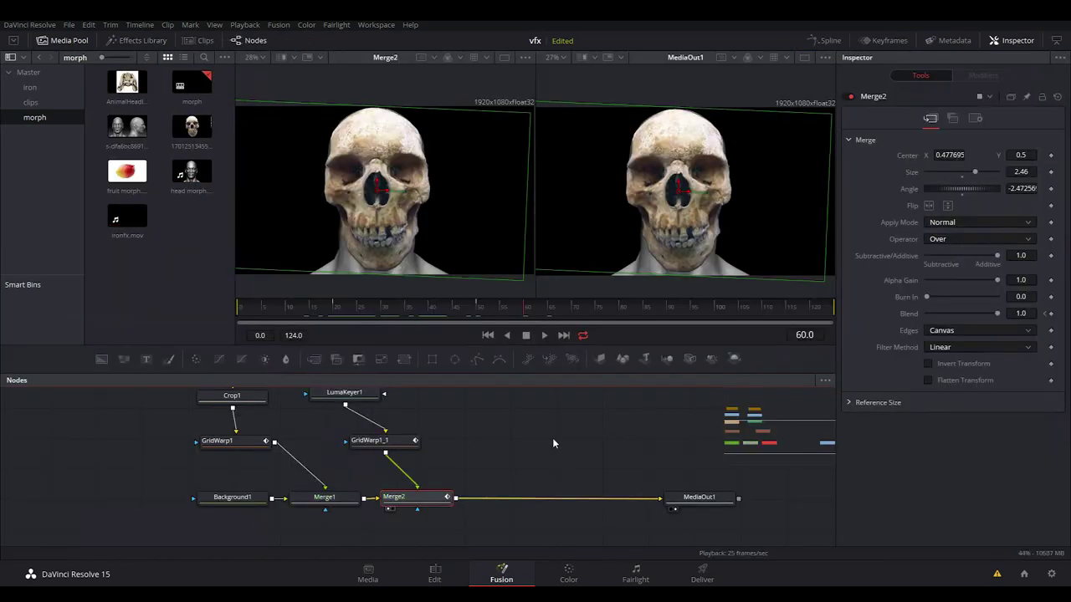
Step: Add a Color Corrector node and feed it from Merge2's output
{"action": "left_click_drag", "start_coordinate": [552, 438], "coordinate": [507, 480]}
{"action": "left_click", "coordinate": [466, 434]}
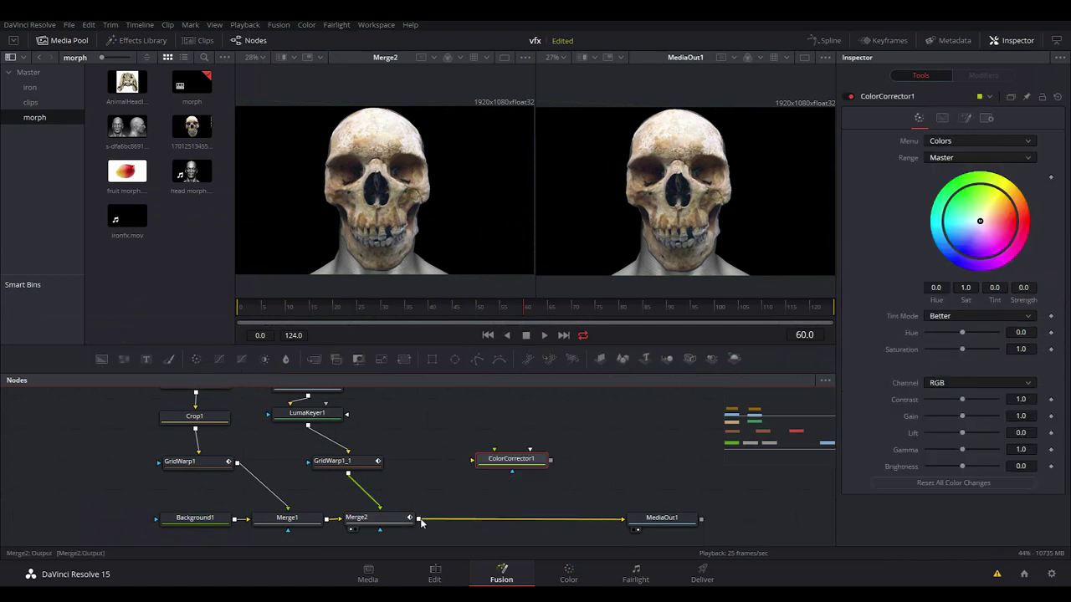
{"action": "left_click_drag", "start_coordinate": [419, 519], "coordinate": [530, 468]}
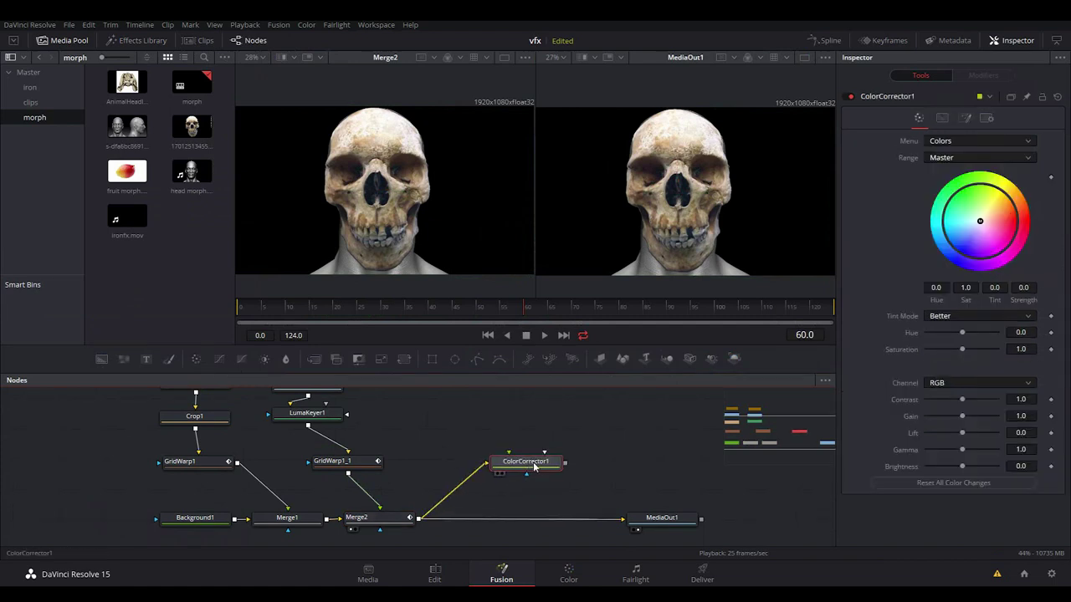
Step: View the Color Corrector in the first viewer, set its contrast to 1.83 and tint it orange-red with strength about 0.46
{"action": "key", "text": "1"}
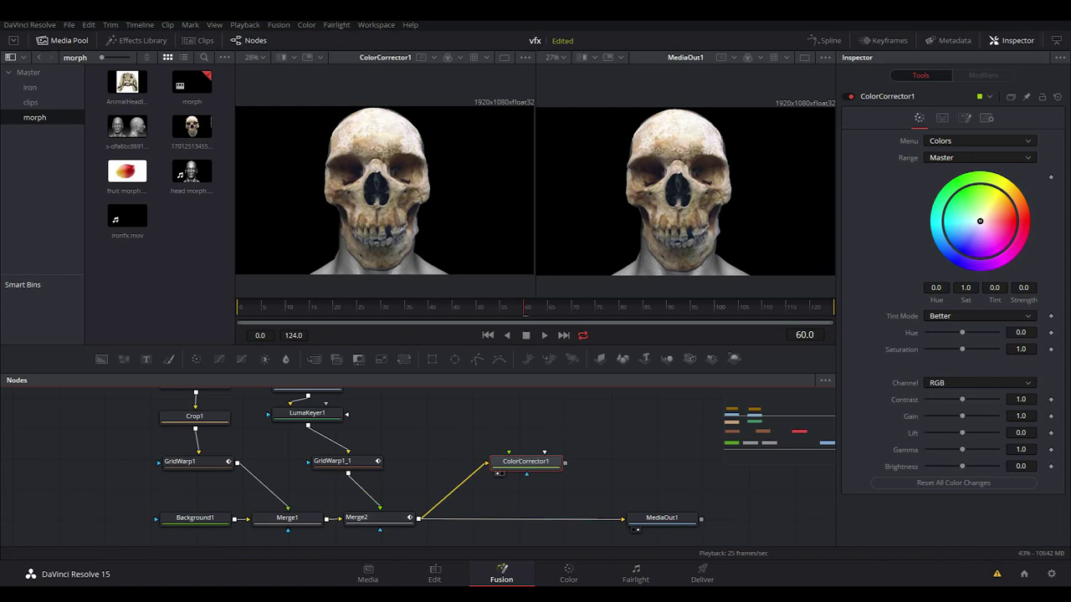
{"action": "left_click_drag", "start_coordinate": [963, 400], "coordinate": [978, 399]}
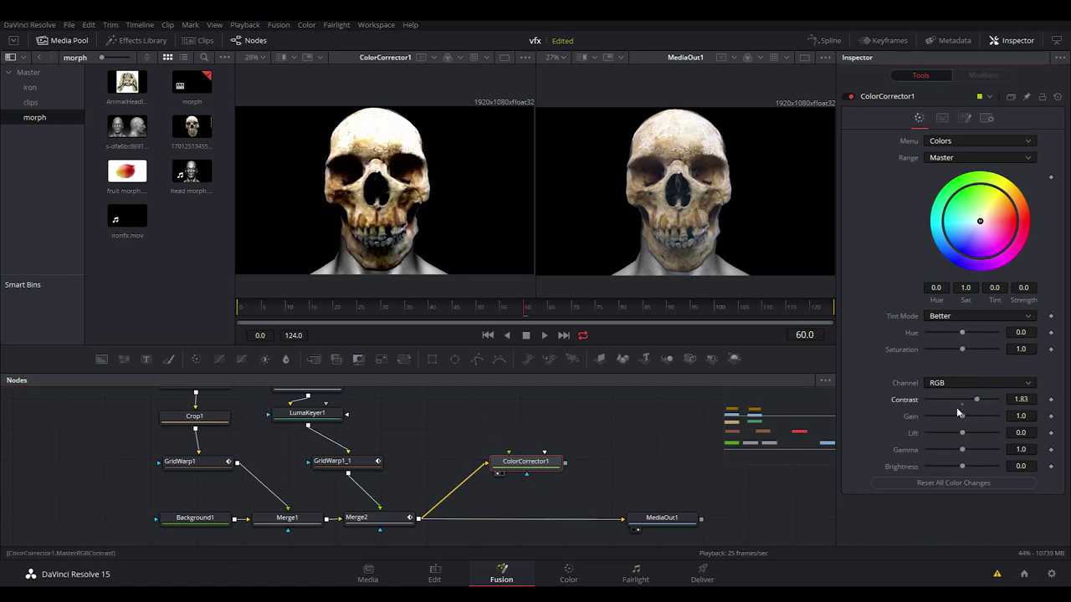
{"action": "left_click_drag", "start_coordinate": [980, 223], "coordinate": [1006, 217]}
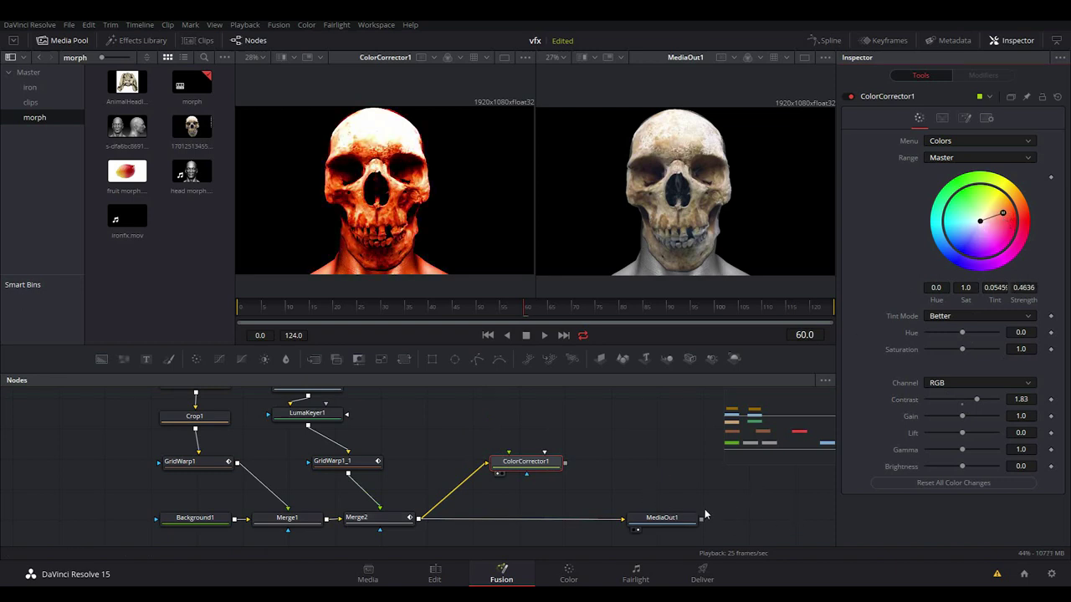
Step: Merge ColorCorrector1's output over Merge2 ahead of MediaOut1 and tidy the node layout
{"action": "left_click_drag", "start_coordinate": [567, 462], "coordinate": [422, 517]}
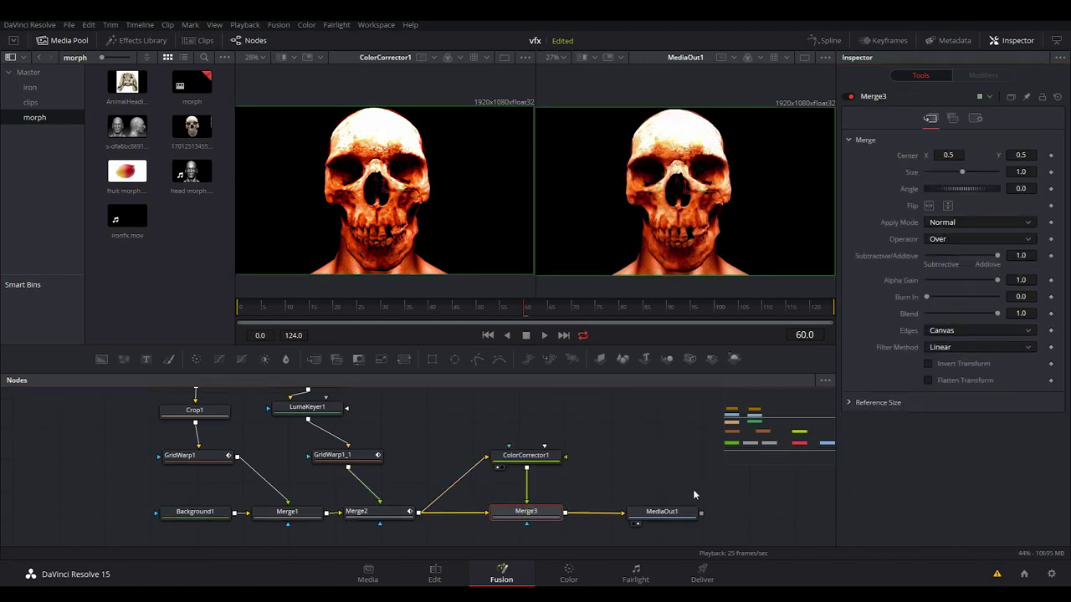
{"action": "left_click_drag", "start_coordinate": [672, 522], "coordinate": [684, 521]}
{"action": "mouse_move", "coordinate": [548, 518]}
{"action": "left_mouse_down"}
{"action": "mouse_move", "coordinate": [581, 497]}
{"action": "mouse_move", "coordinate": [557, 524]}
{"action": "mouse_move", "coordinate": [552, 507]}
{"action": "left_mouse_up"}
{"action": "left_click", "coordinate": [540, 511]}
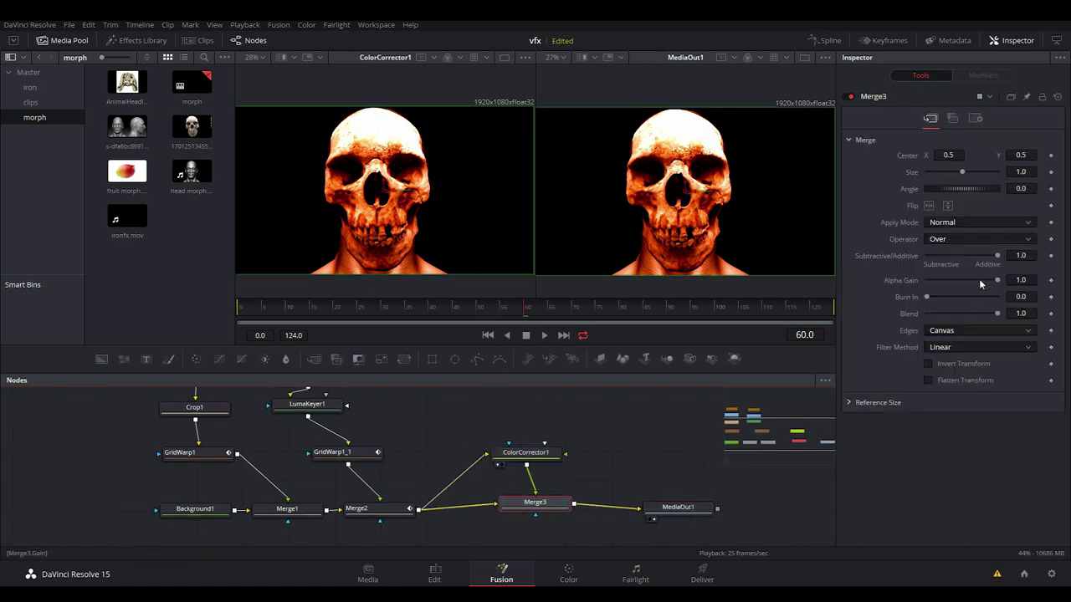
Step: Set Merge3's Apply Mode to Hard Light, keeping Blend at 1.0
{"action": "left_click", "coordinate": [987, 224]}
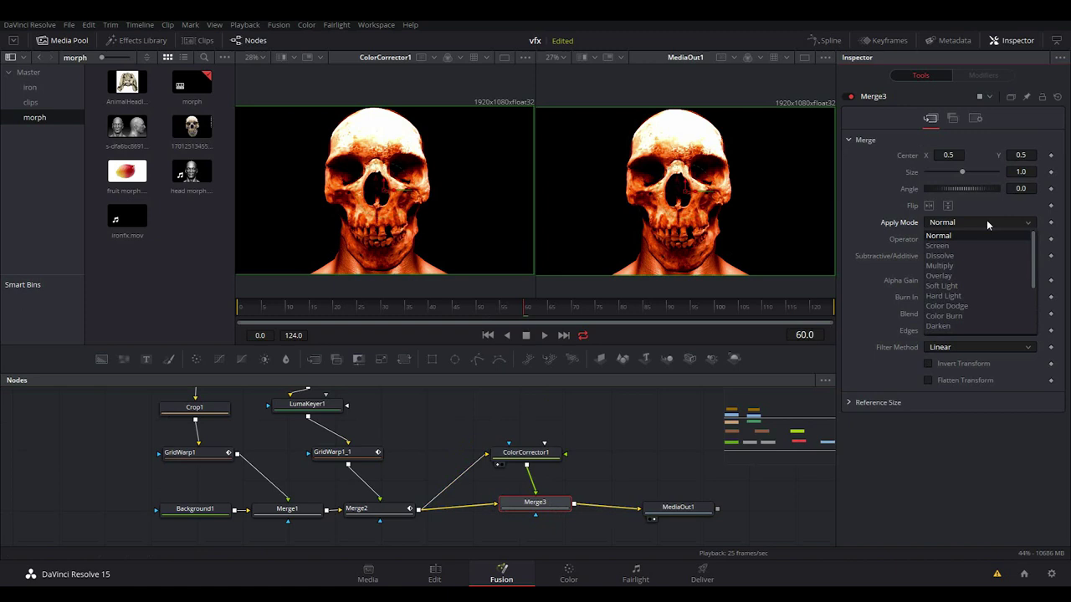
{"action": "left_click", "coordinate": [971, 294]}
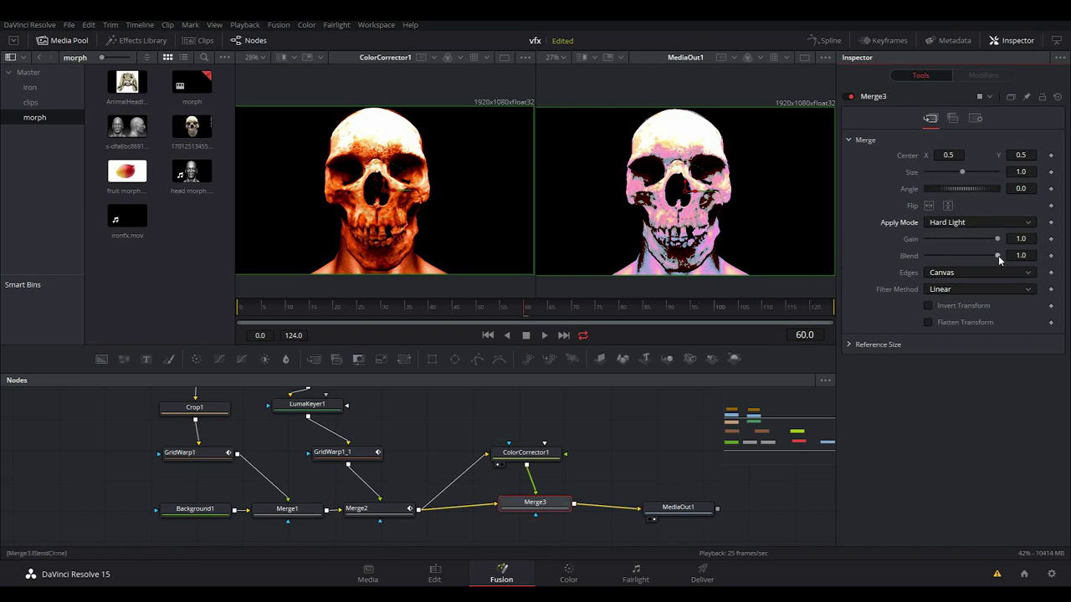
{"action": "mouse_move", "coordinate": [998, 255]}
{"action": "left_mouse_down"}
{"action": "mouse_move", "coordinate": [917, 259]}
{"action": "mouse_move", "coordinate": [998, 260]}
{"action": "left_mouse_up"}
Step: Start animating Merge3's Blend with a keyframe at frame 20 and align the node with the chain
{"action": "mouse_move", "coordinate": [353, 326]}
{"action": "left_mouse_down"}
{"action": "mouse_move", "coordinate": [336, 325]}
{"action": "mouse_move", "coordinate": [481, 314]}
{"action": "mouse_move", "coordinate": [335, 324]}
{"action": "left_mouse_up"}
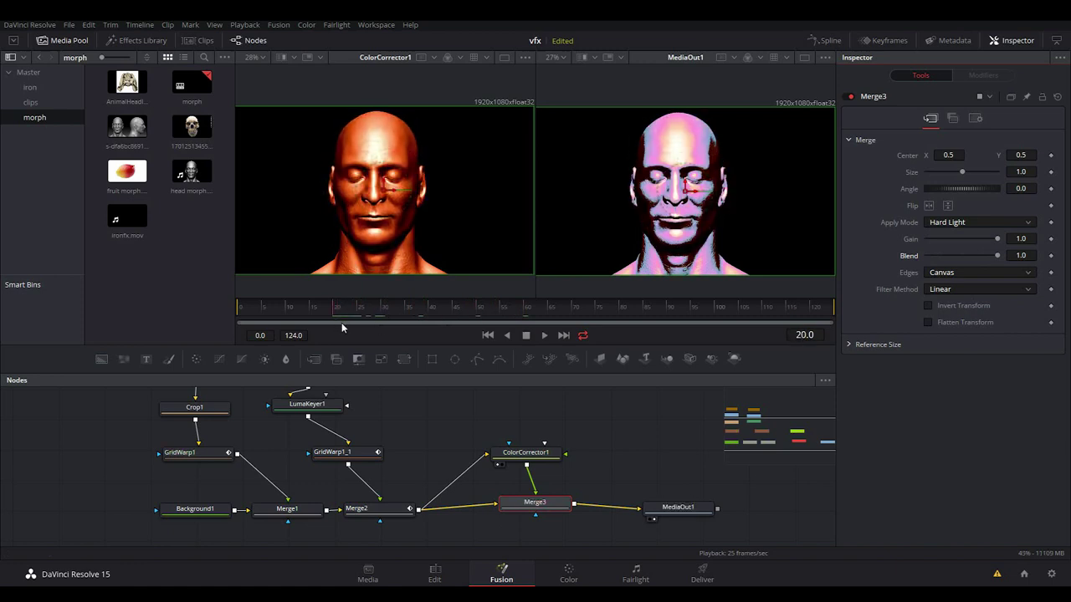
{"action": "right_click", "coordinate": [998, 255]}
{"action": "left_click", "coordinate": [1014, 265]}
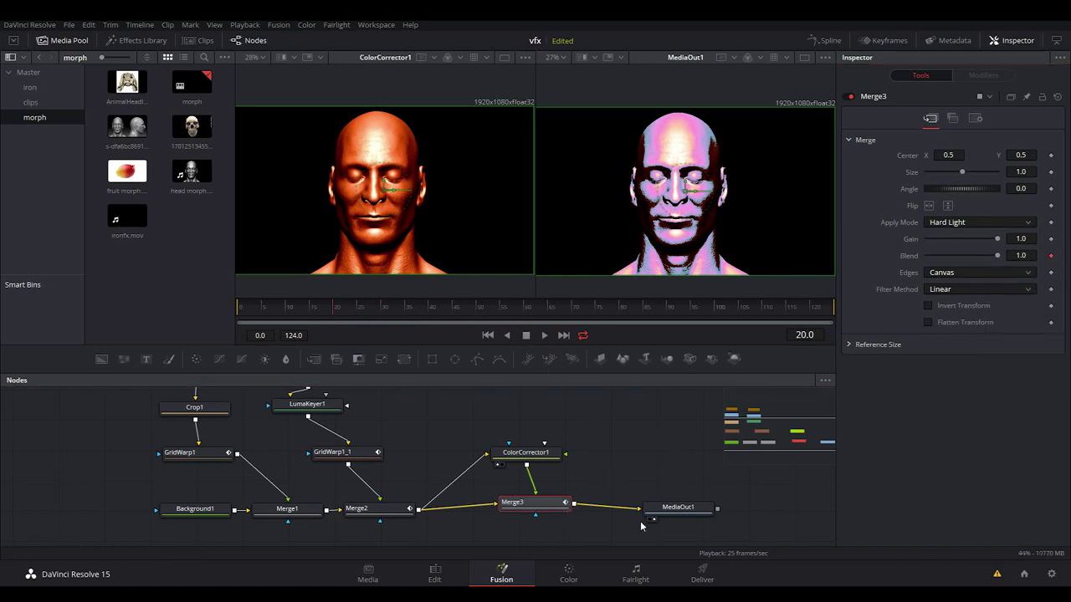
{"action": "left_click_drag", "start_coordinate": [556, 504], "coordinate": [557, 510]}
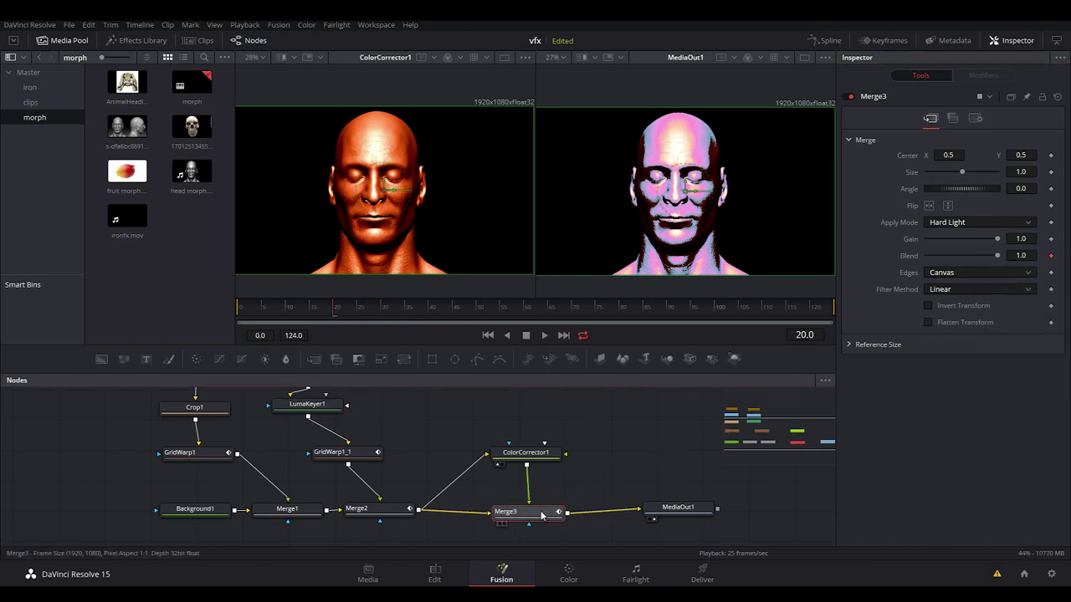
Step: Open the Spline editor and add a Merge3 Blend keyframe at frame 50
{"action": "left_click", "coordinate": [824, 40]}
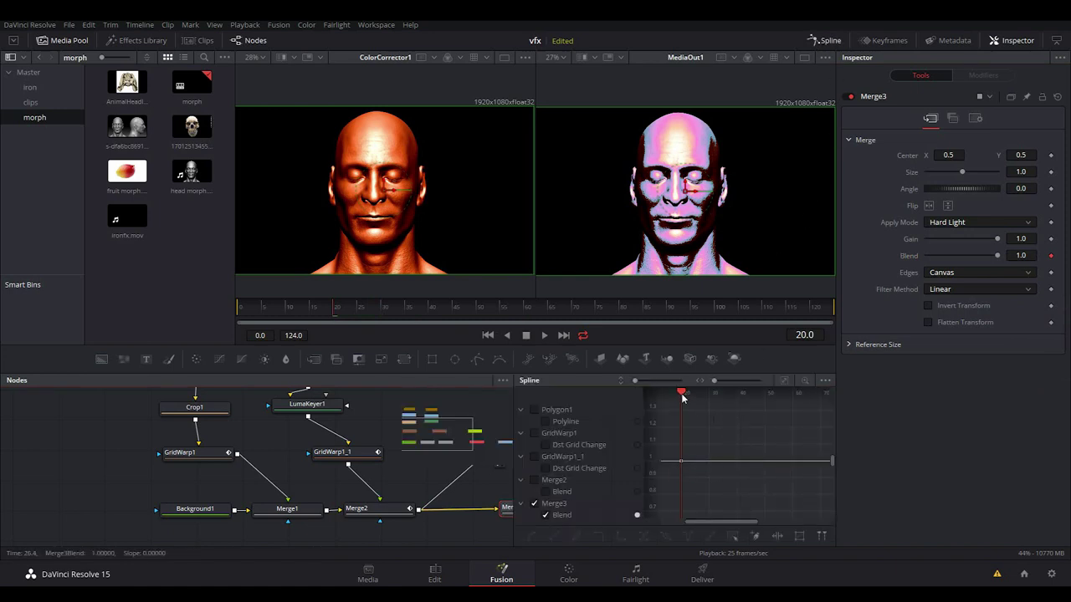
{"action": "left_click_drag", "start_coordinate": [683, 399], "coordinate": [766, 399]}
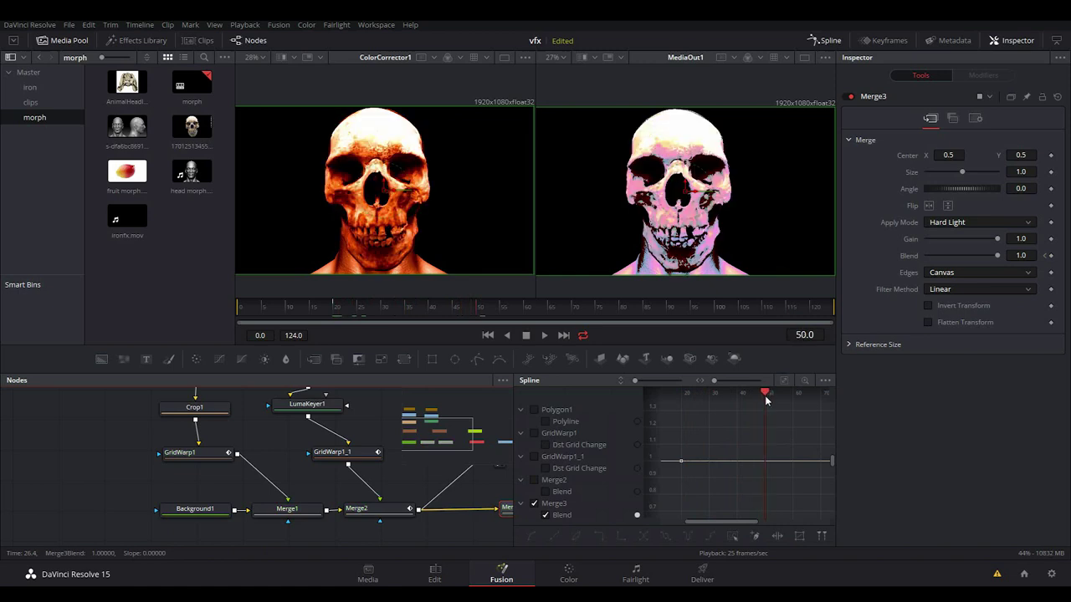
{"action": "right_click", "coordinate": [998, 255]}
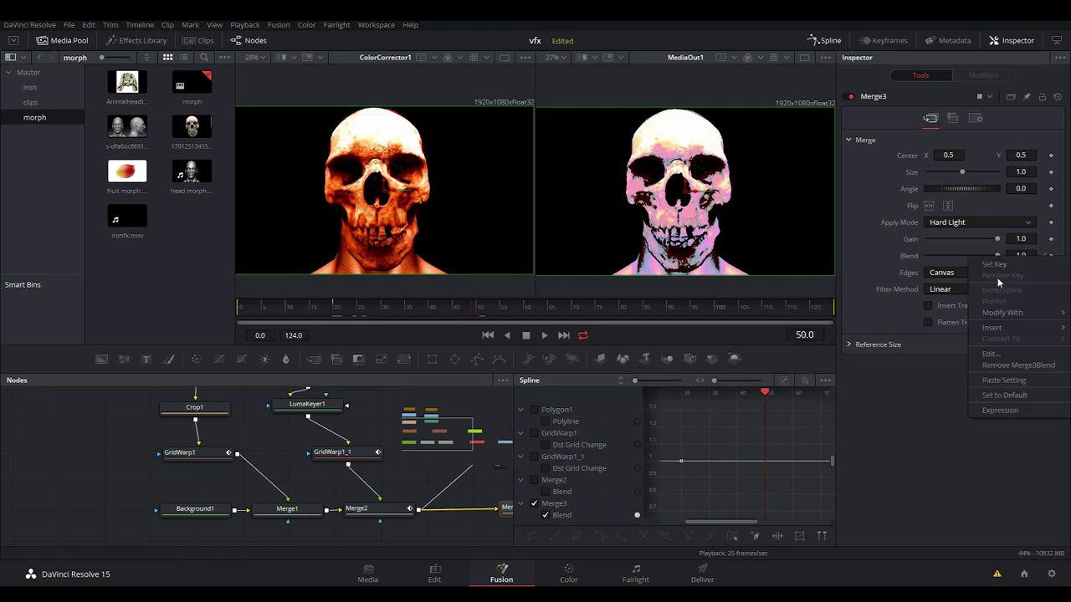
{"action": "left_click", "coordinate": [996, 265]}
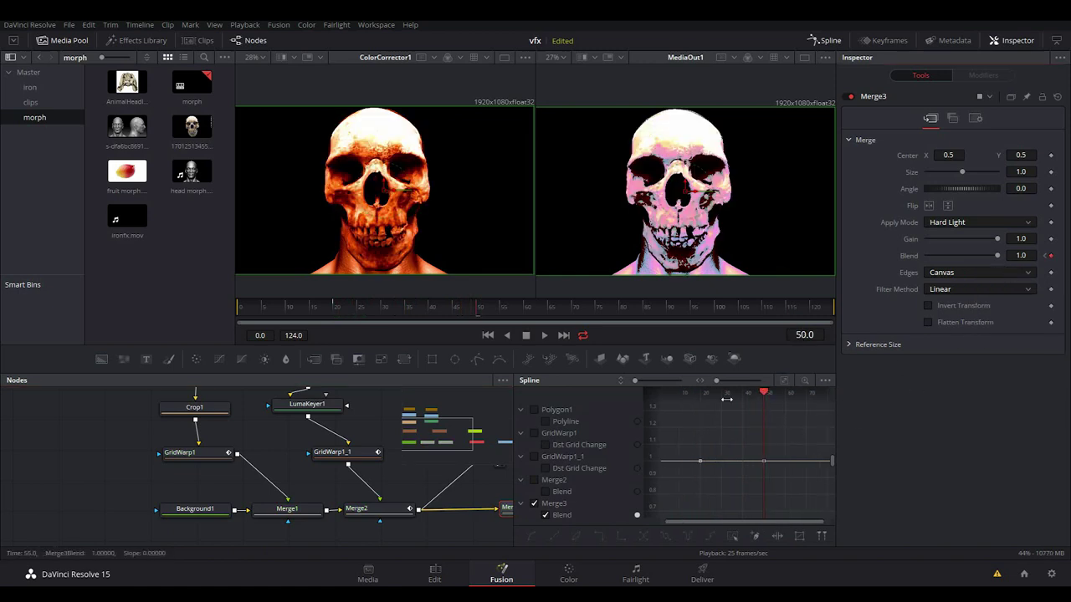
Step: Set Merge3's Blend keyframes at frames 20 and 50 to 0.0
{"action": "mouse_move", "coordinate": [763, 395]}
{"action": "left_mouse_down"}
{"action": "mouse_move", "coordinate": [694, 398]}
{"action": "mouse_move", "coordinate": [768, 403]}
{"action": "mouse_move", "coordinate": [689, 402]}
{"action": "mouse_move", "coordinate": [744, 407]}
{"action": "mouse_move", "coordinate": [764, 421]}
{"action": "mouse_move", "coordinate": [728, 426]}
{"action": "mouse_move", "coordinate": [722, 396]}
{"action": "mouse_move", "coordinate": [693, 397]}
{"action": "left_mouse_up"}
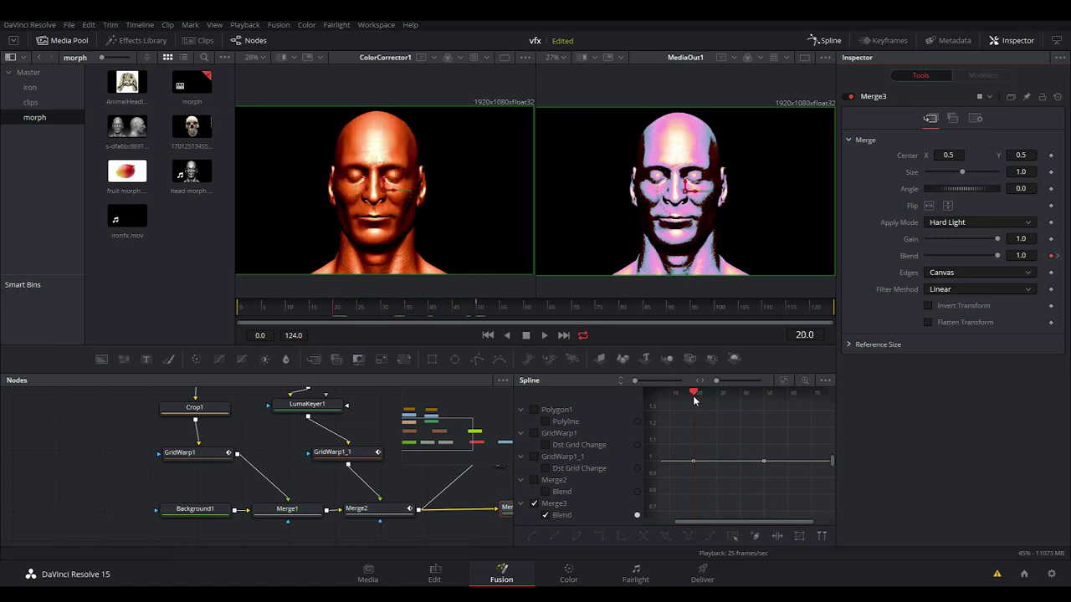
{"action": "left_click_drag", "start_coordinate": [998, 255], "coordinate": [924, 256]}
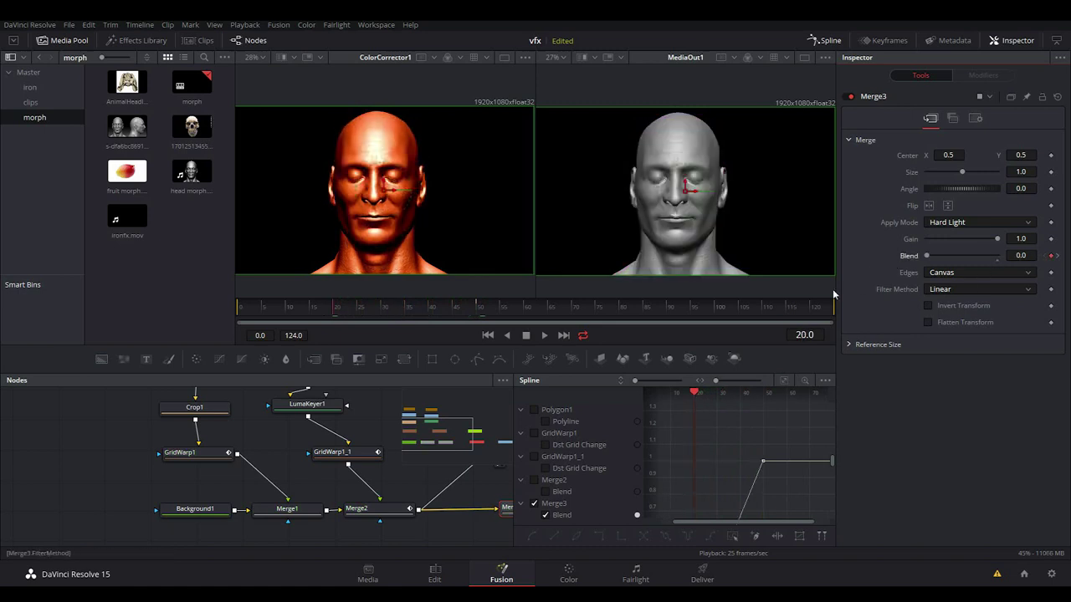
{"action": "left_click_drag", "start_coordinate": [695, 394], "coordinate": [763, 394]}
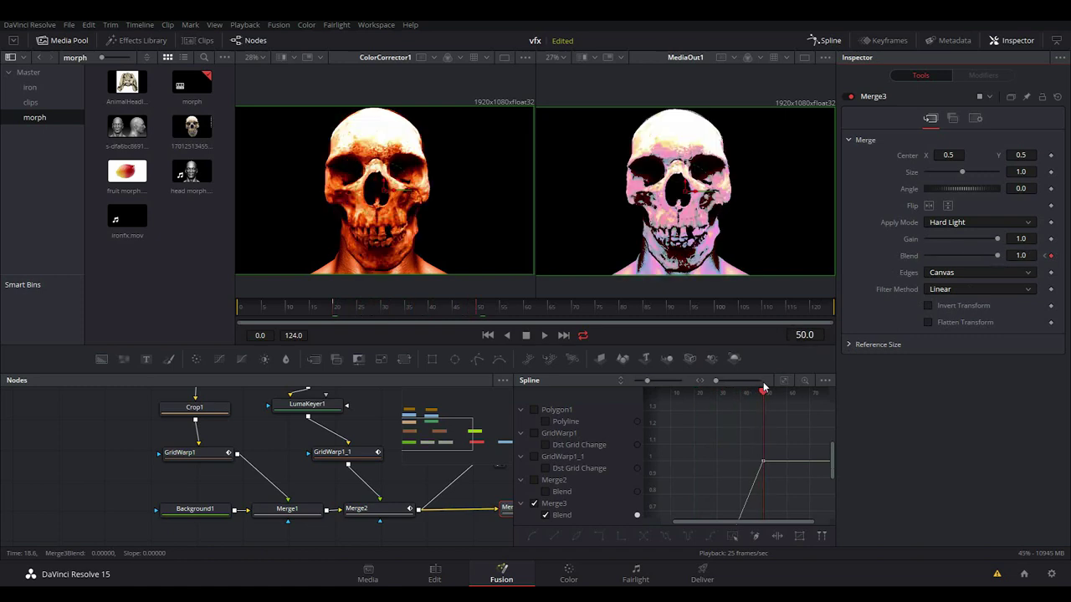
{"action": "left_click_drag", "start_coordinate": [999, 253], "coordinate": [897, 258]}
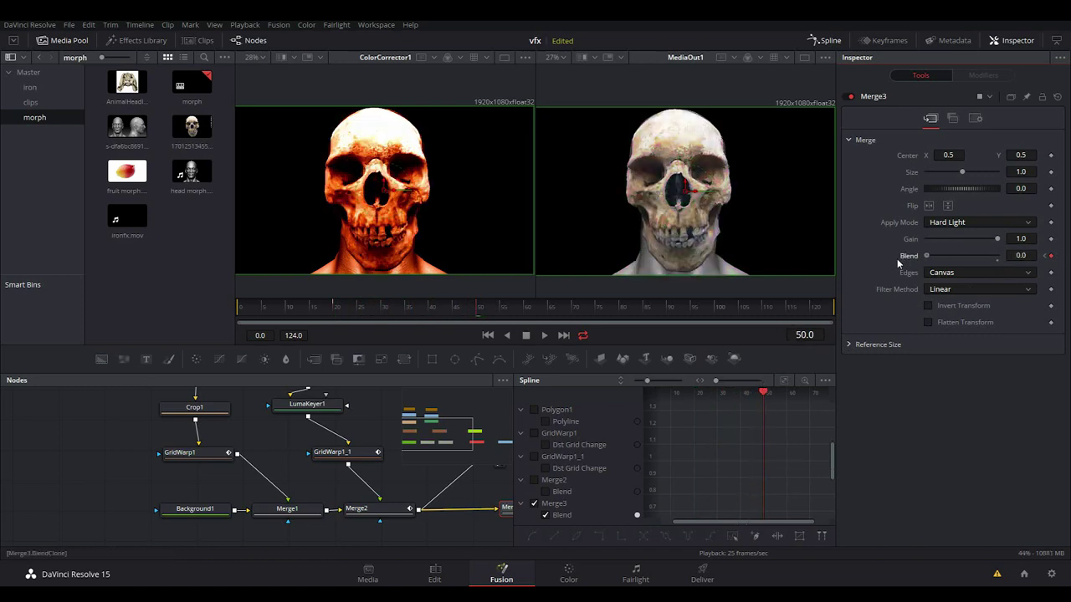
Step: Keyframe Merge3's Blend to 1.0 at frame 35, fit the curve in the graph and scrub through the color effect
{"action": "scroll", "coordinate": [804, 459], "scroll_direction": "down", "scroll_amount": 4}
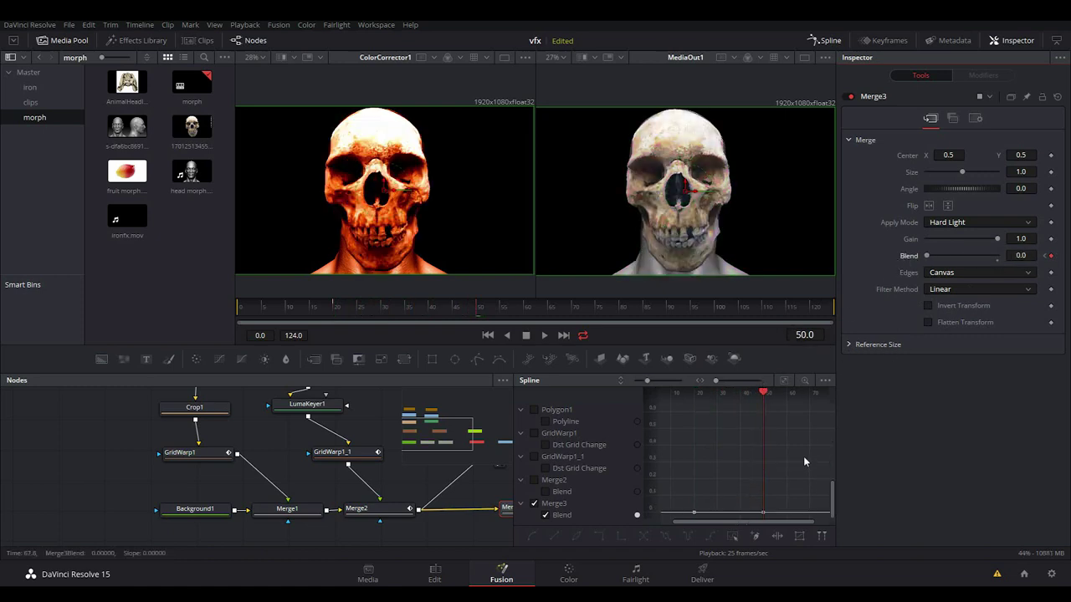
{"action": "left_click_drag", "start_coordinate": [753, 391], "coordinate": [751, 391]}
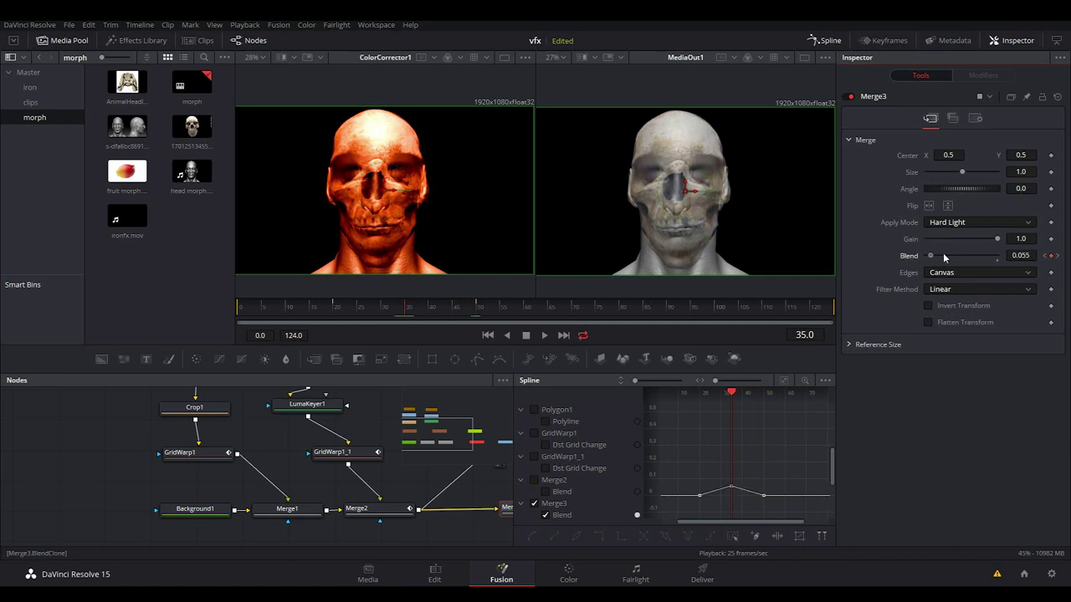
{"action": "left_click_drag", "start_coordinate": [943, 254], "coordinate": [999, 255]}
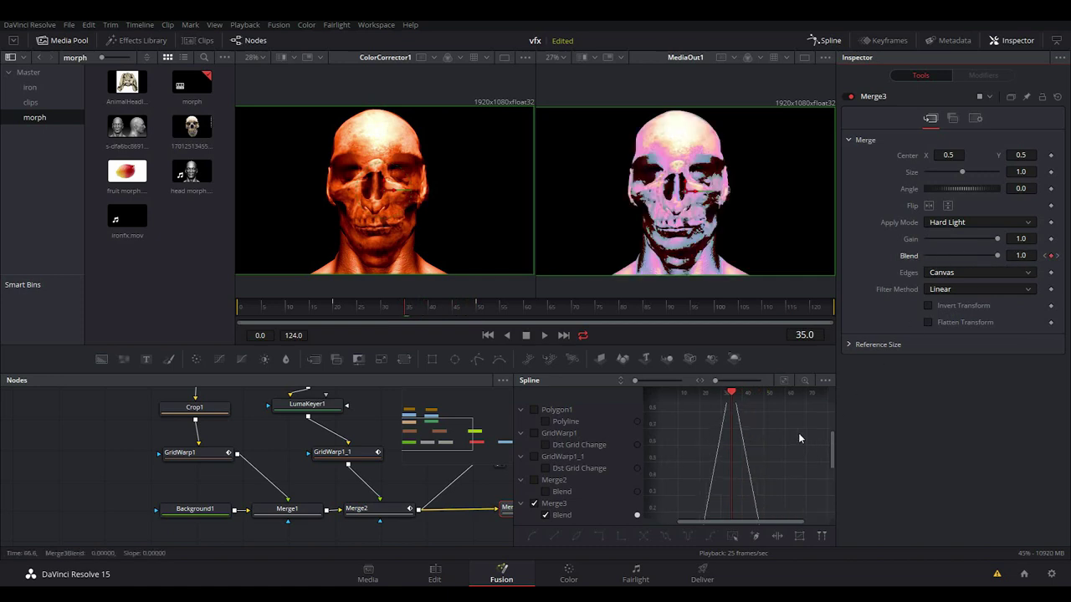
{"action": "left_click", "coordinate": [787, 380]}
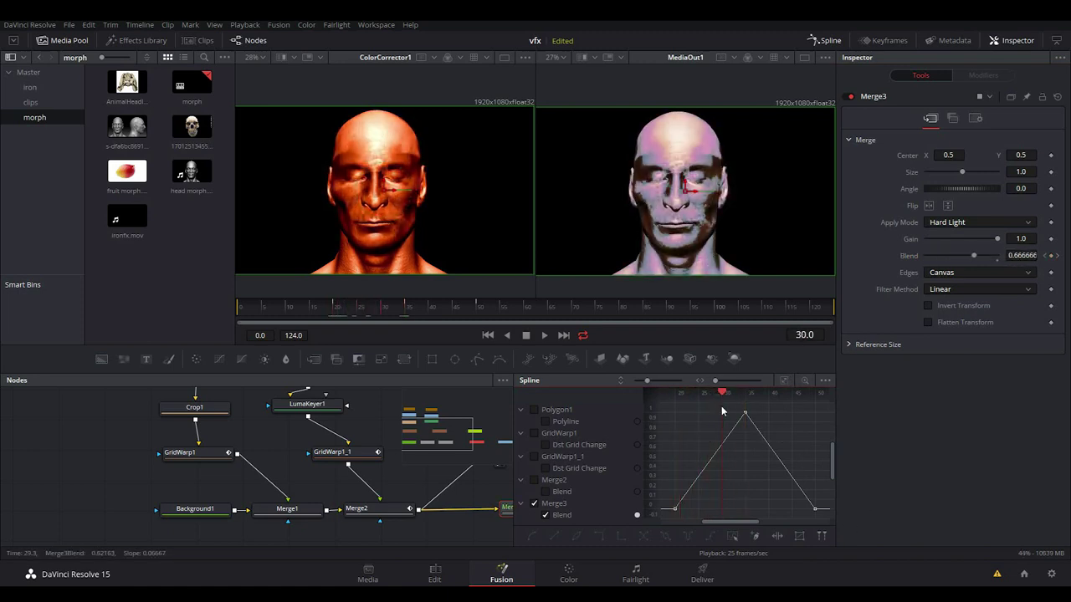
{"action": "mouse_move", "coordinate": [740, 408]}
{"action": "left_mouse_down"}
{"action": "mouse_move", "coordinate": [810, 402]}
{"action": "mouse_move", "coordinate": [750, 406]}
{"action": "left_mouse_up"}
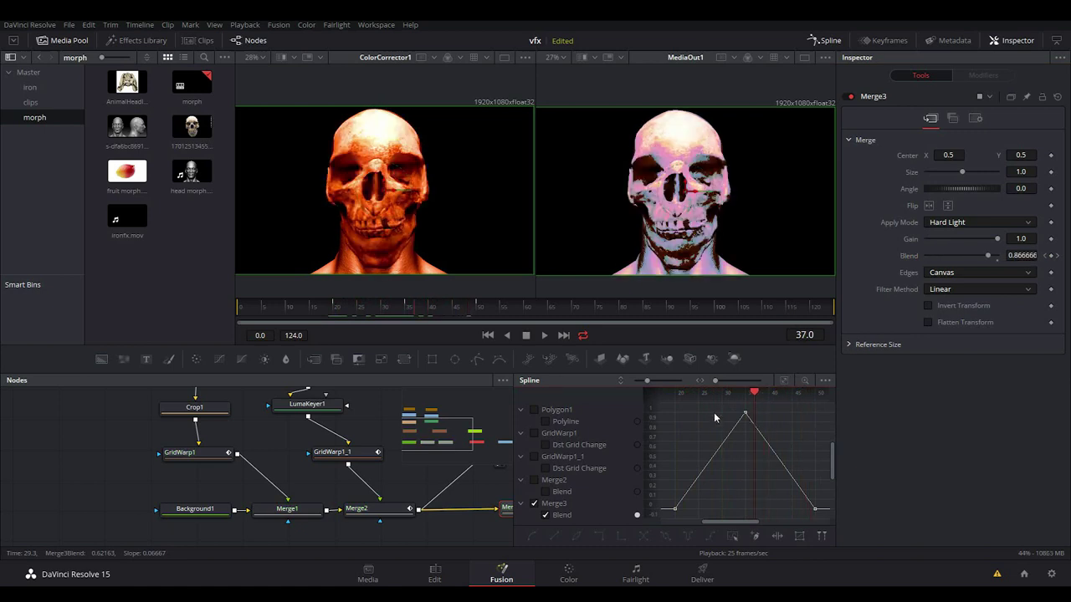
Step: Smooth all of Merge3's Blend keyframes and adjust the outer curve handles for a steeper rise and a softened fall-off
{"action": "left_click_drag", "start_coordinate": [667, 408], "coordinate": [826, 526]}
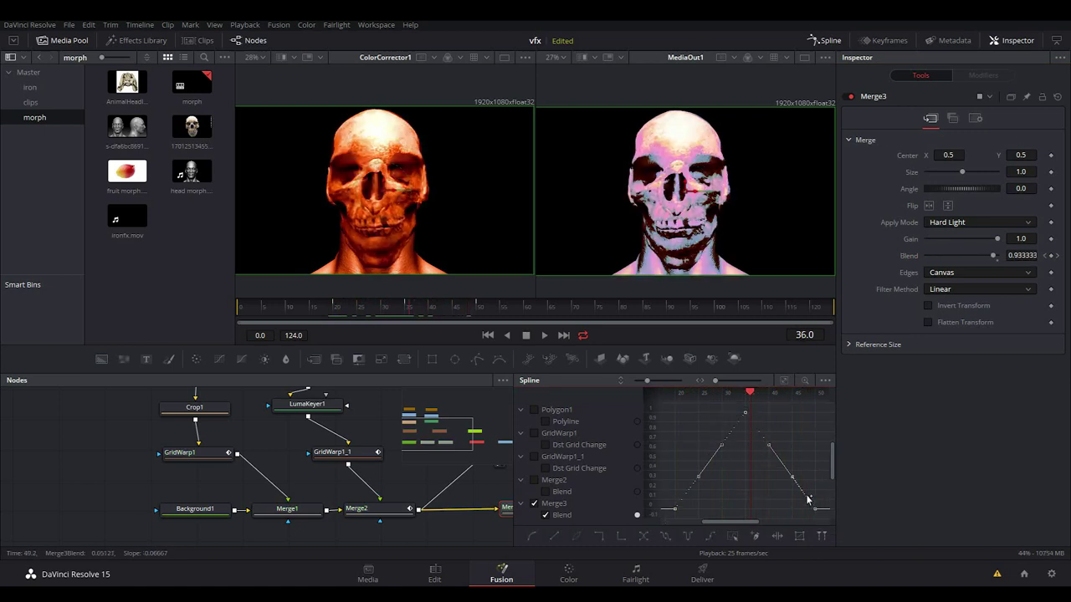
{"action": "key", "text": "shift+s"}
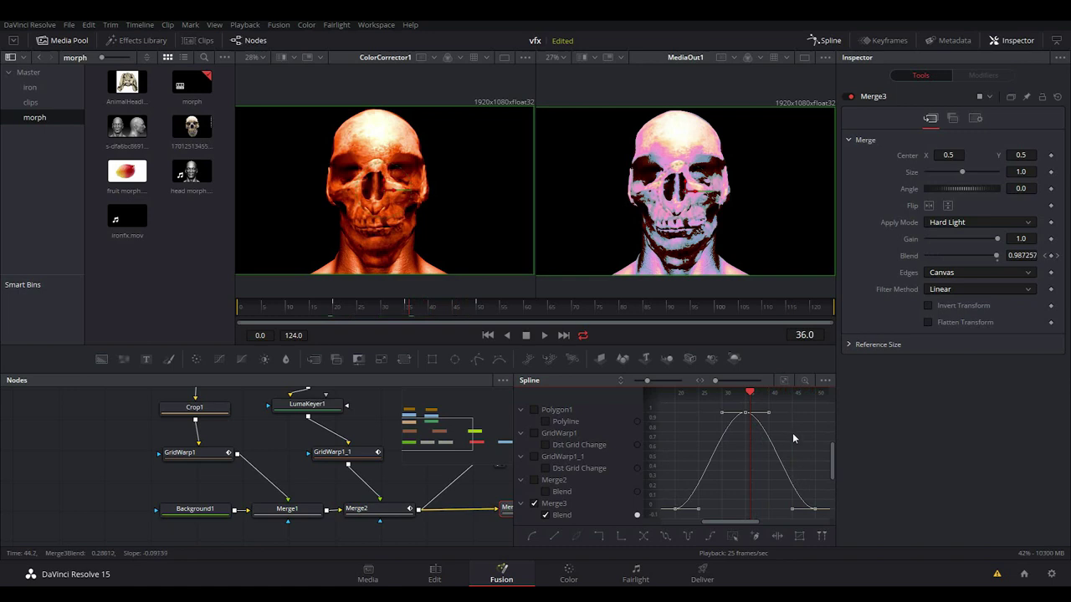
{"action": "left_click", "coordinate": [793, 432]}
{"action": "left_click_drag", "start_coordinate": [697, 513], "coordinate": [730, 513]}
{"action": "left_click_drag", "start_coordinate": [791, 513], "coordinate": [801, 506]}
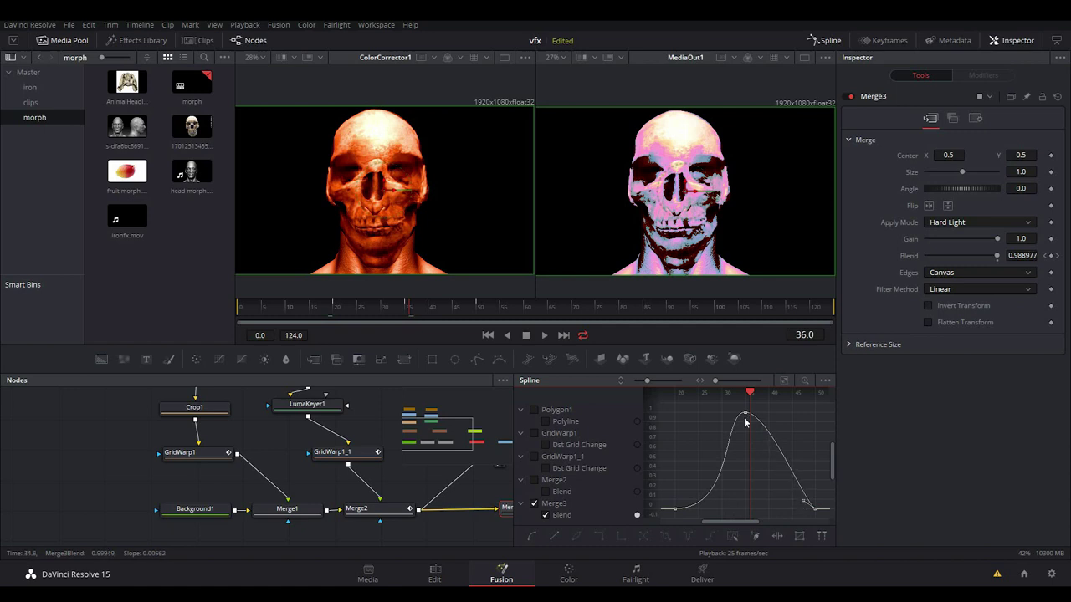
Step: Scrub and play through the eased color flash, stop playback and close the Spline editor
{"action": "left_click_drag", "start_coordinate": [751, 395], "coordinate": [789, 408]}
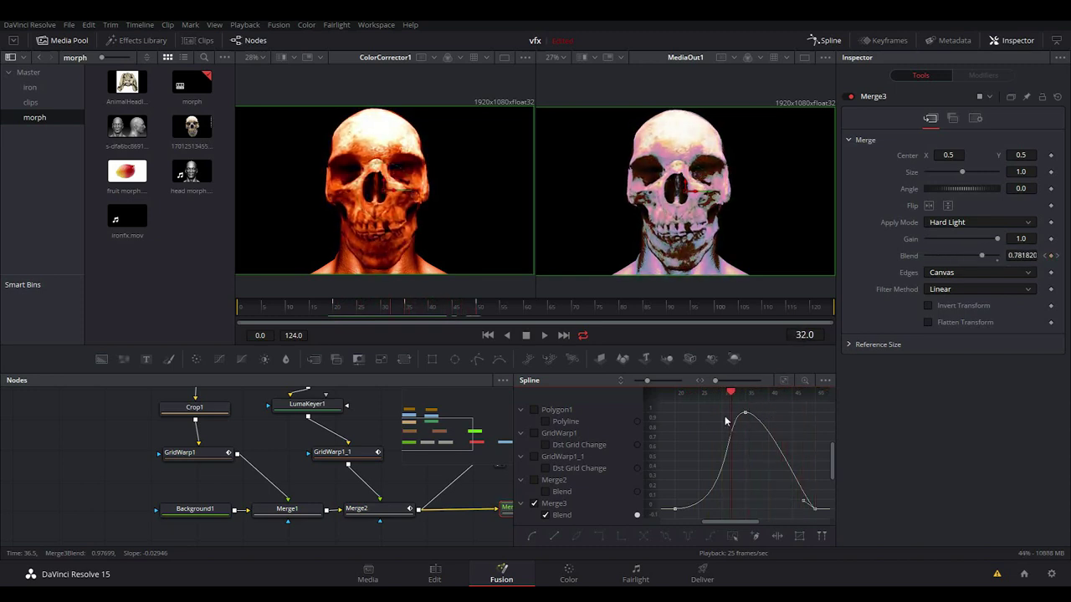
{"action": "left_click_drag", "start_coordinate": [724, 417], "coordinate": [681, 423]}
{"action": "key", "text": "space"}
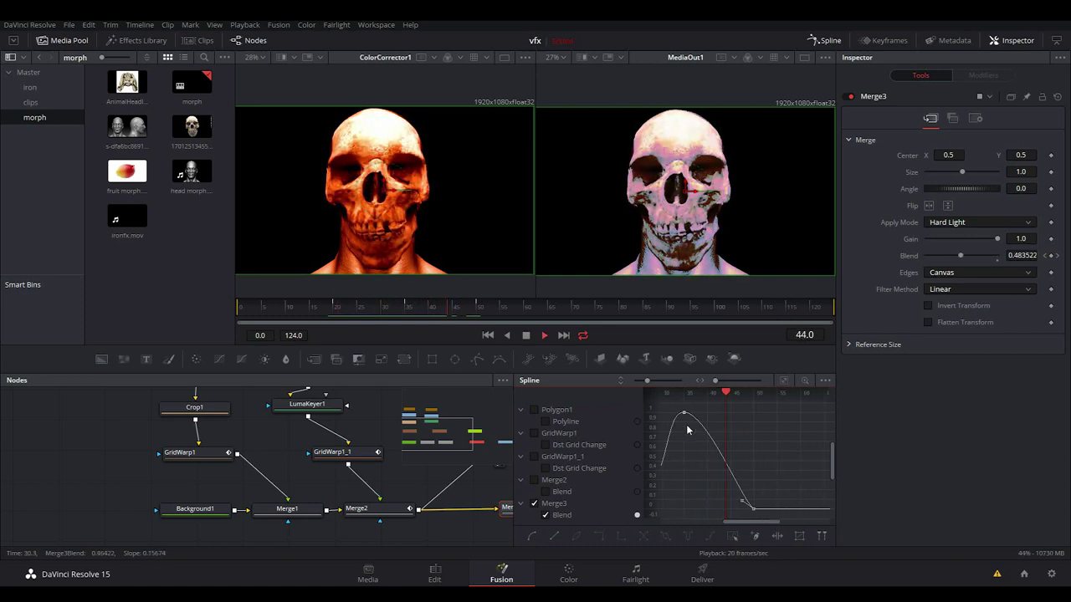
{"action": "key", "text": "space"}
{"action": "left_click", "coordinate": [829, 40]}
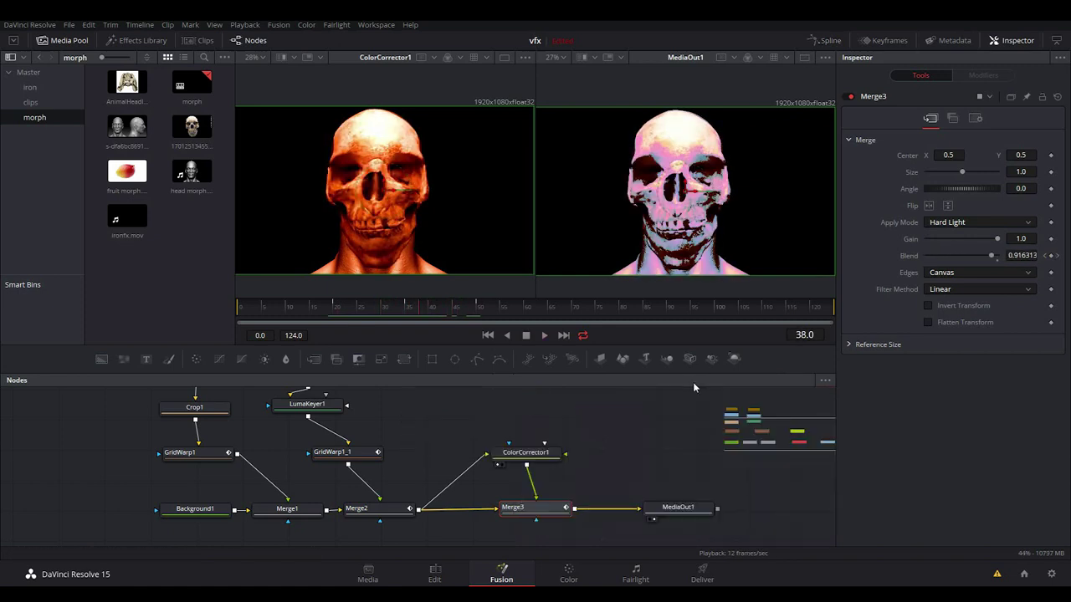
Step: Add an Ellipse mask to Merge3 and spread out the Ellipse1 and MediaOut1 nodes
{"action": "left_click", "coordinate": [552, 452]}
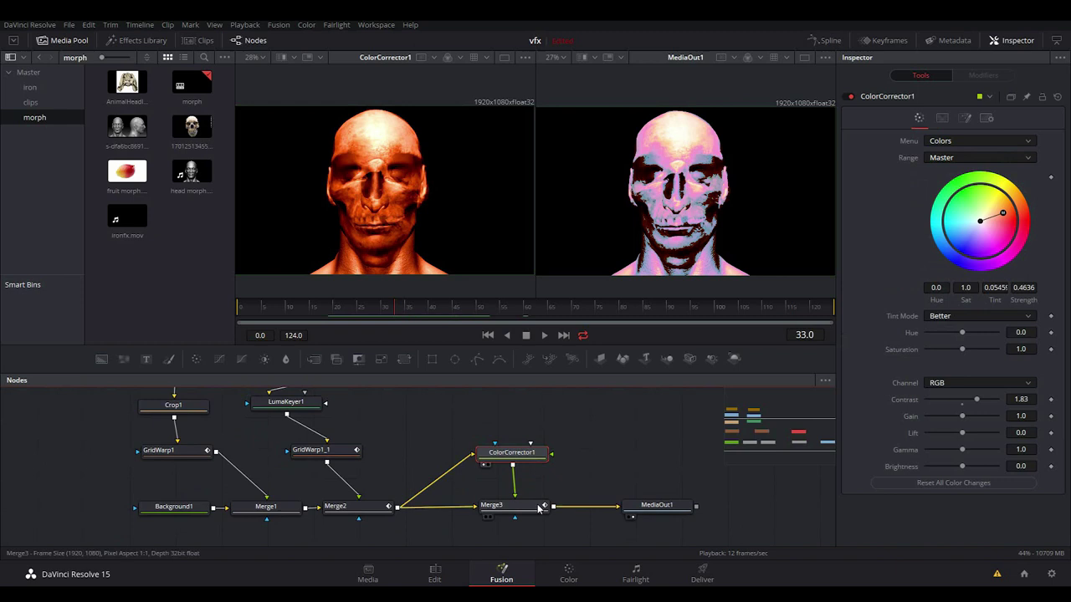
{"action": "left_click", "coordinate": [536, 508]}
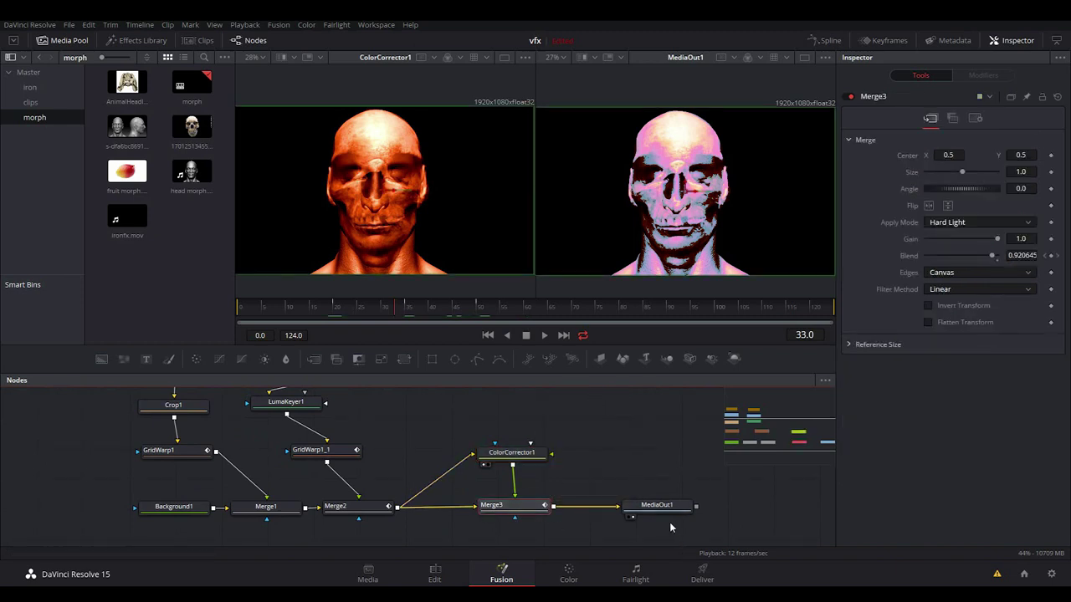
{"action": "left_click_drag", "start_coordinate": [661, 507], "coordinate": [680, 507]}
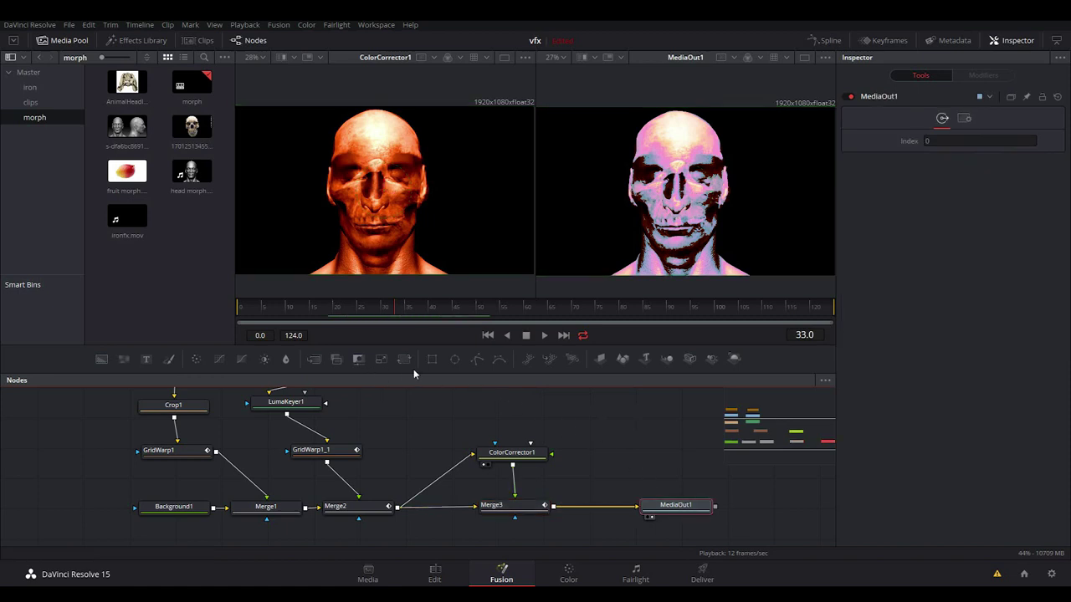
{"action": "left_click", "coordinate": [456, 364]}
{"action": "left_click_drag", "start_coordinate": [677, 475], "coordinate": [611, 449]}
{"action": "left_click_drag", "start_coordinate": [636, 506], "coordinate": [670, 508]}
{"action": "left_click", "coordinate": [677, 513]}
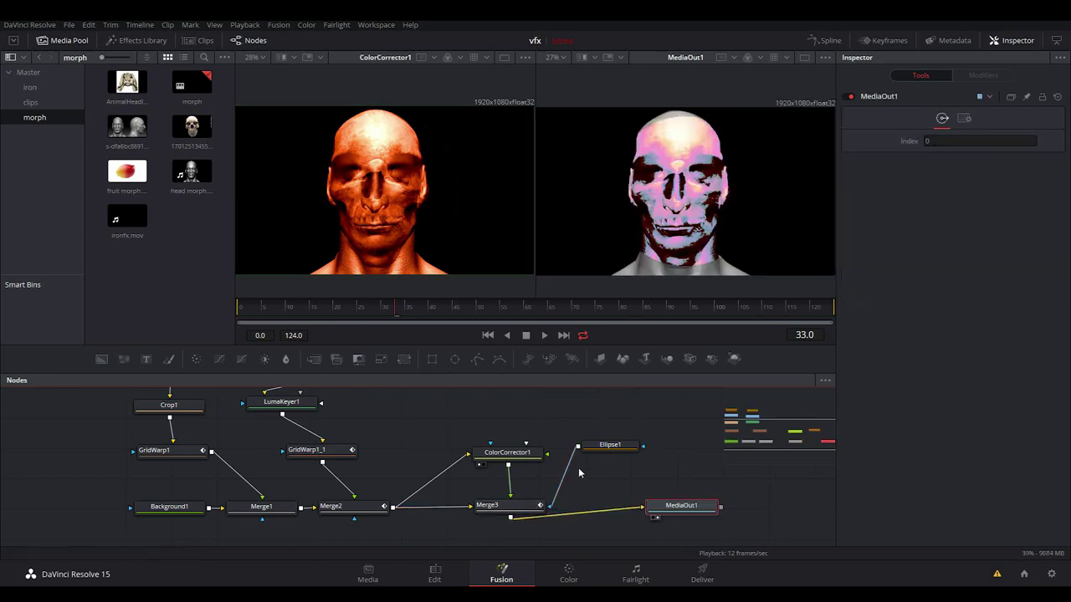
Step: Fit Ellipse1 over the face at about 0.39 by 0.49, with Soft Edge 0.1213 and Border Width -0.091, and scrub through the masked effect
{"action": "left_click", "coordinate": [616, 448]}
{"action": "left_click_drag", "start_coordinate": [686, 194], "coordinate": [677, 189]}
{"action": "left_click_drag", "start_coordinate": [926, 191], "coordinate": [967, 190]}
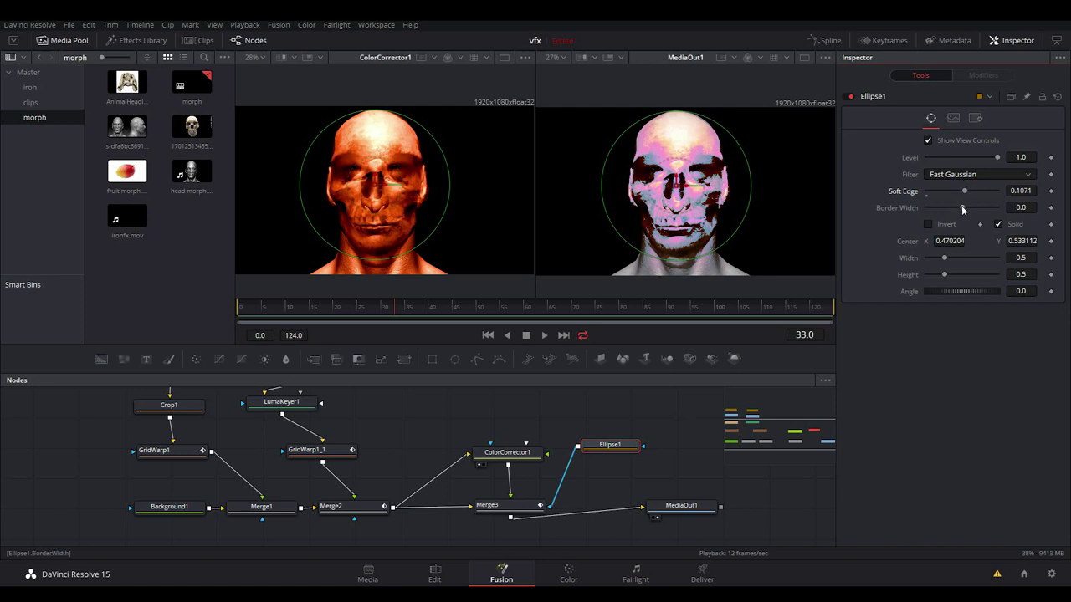
{"action": "left_click_drag", "start_coordinate": [962, 208], "coordinate": [944, 219]}
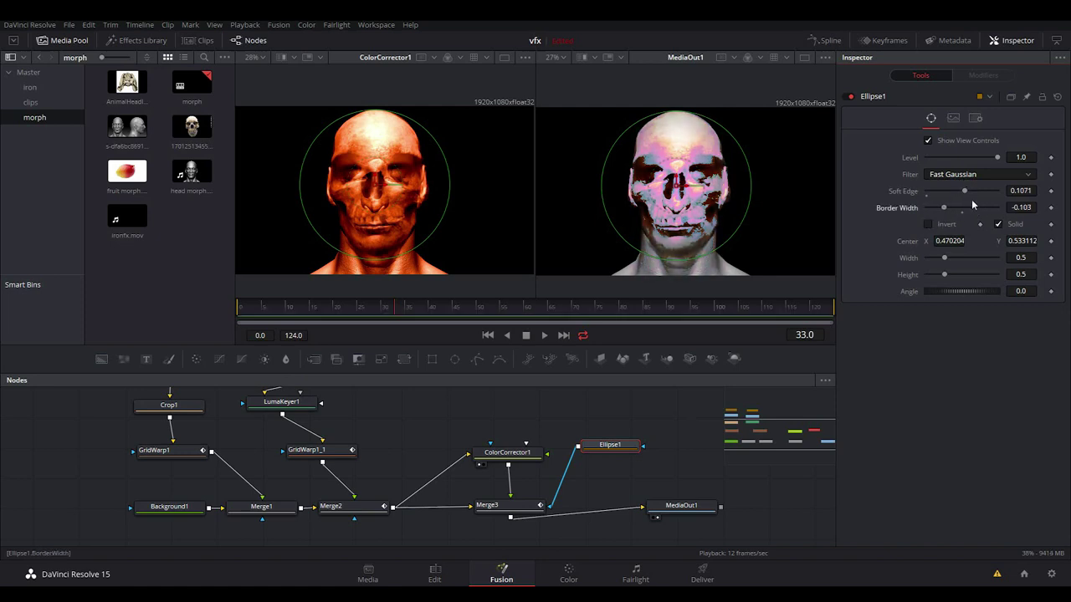
{"action": "left_click", "coordinate": [320, 317]}
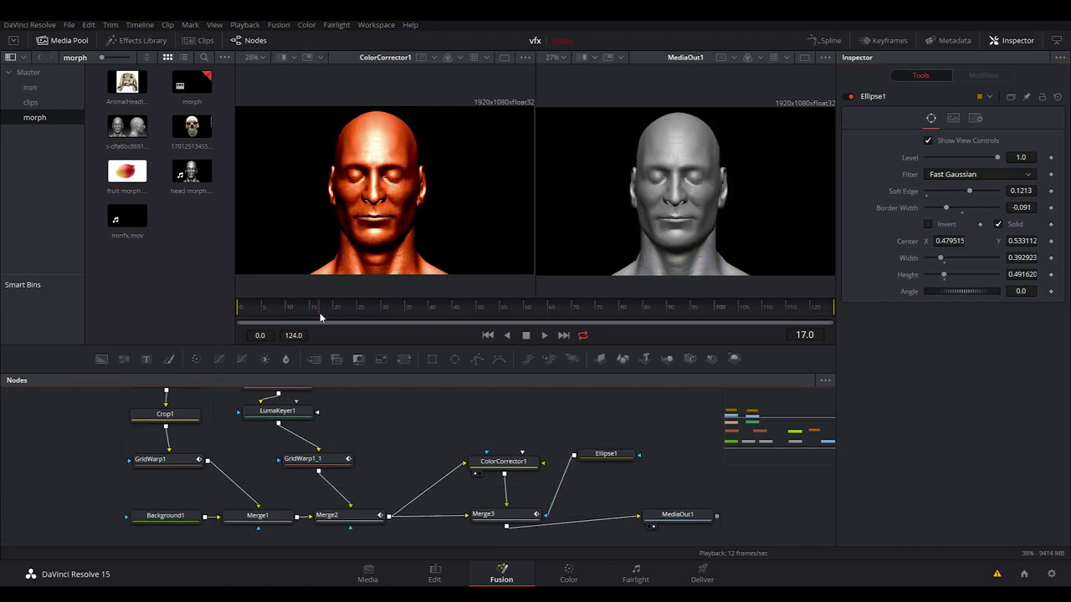
{"action": "left_click_drag", "start_coordinate": [309, 321], "coordinate": [421, 308]}
{"action": "left_click_drag", "start_coordinate": [619, 493], "coordinate": [644, 481]}
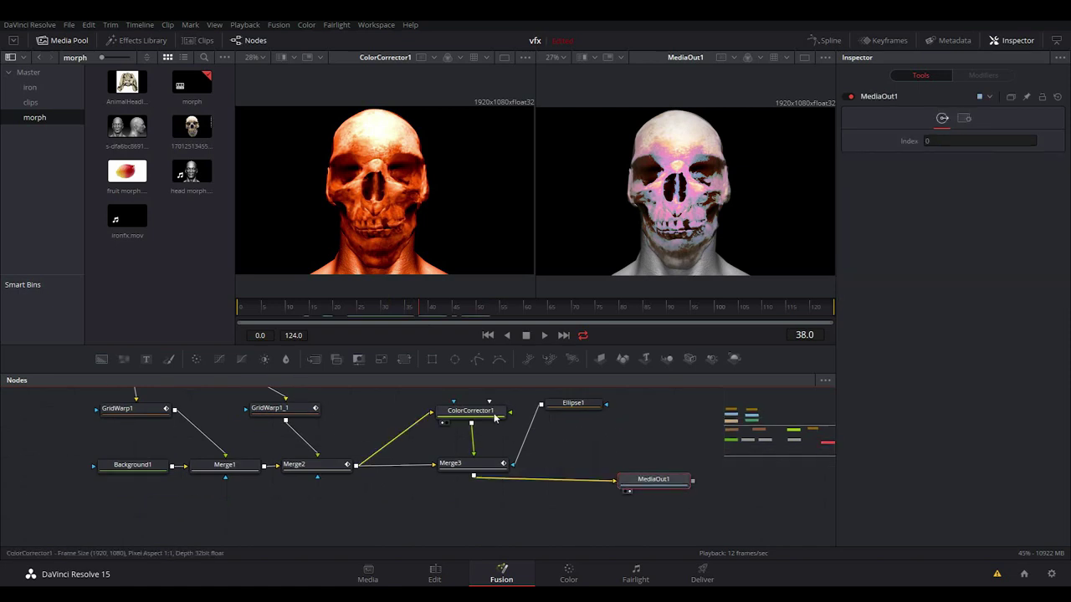
Step: Set ColorCorrector1's Contrast to 1.13, Gain to 0.91, Lift to -0.05 and Gamma to 0.7
{"action": "left_click", "coordinate": [485, 412]}
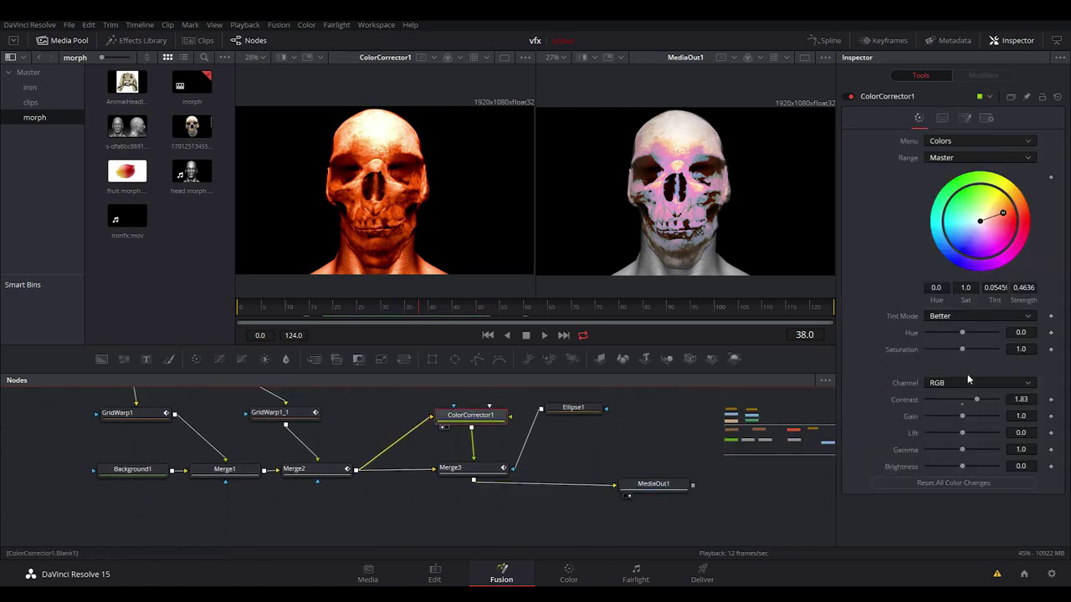
{"action": "left_click_drag", "start_coordinate": [965, 418], "coordinate": [949, 452]}
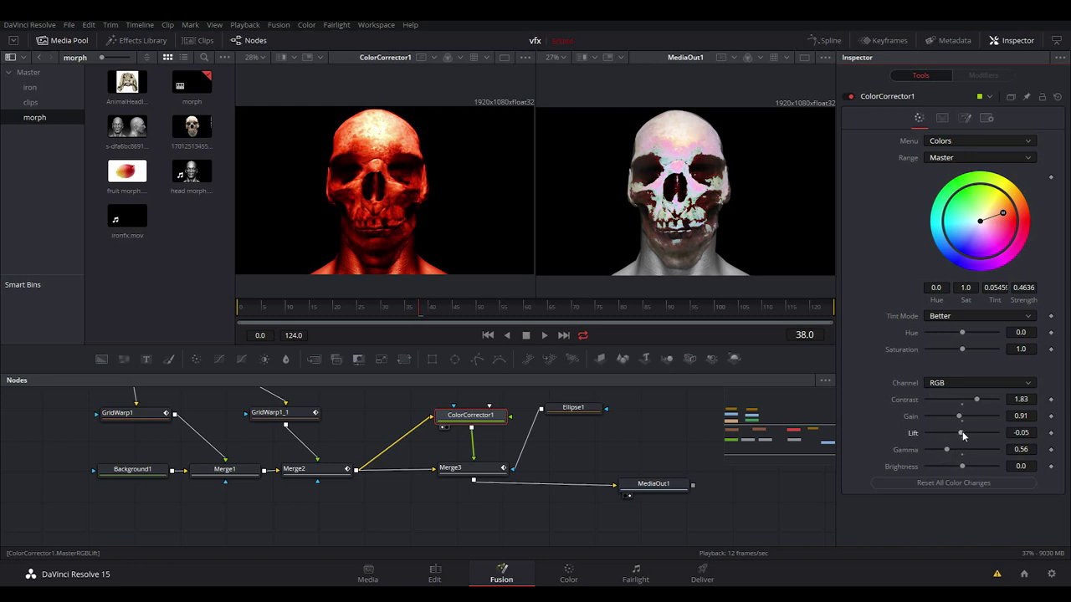
{"action": "left_click_drag", "start_coordinate": [973, 405], "coordinate": [966, 405]}
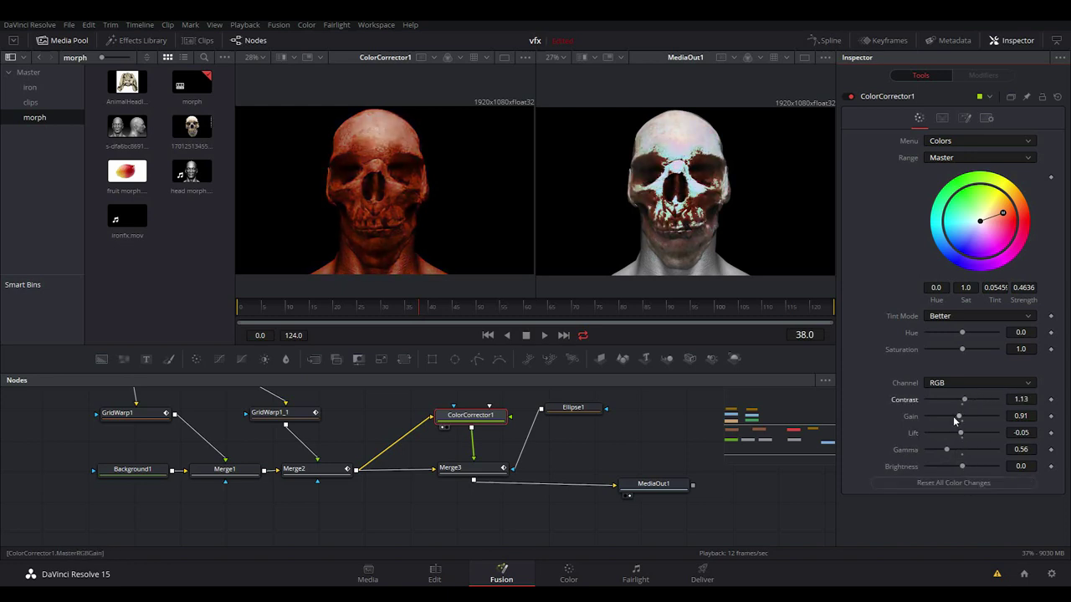
{"action": "left_click_drag", "start_coordinate": [950, 454], "coordinate": [958, 453]}
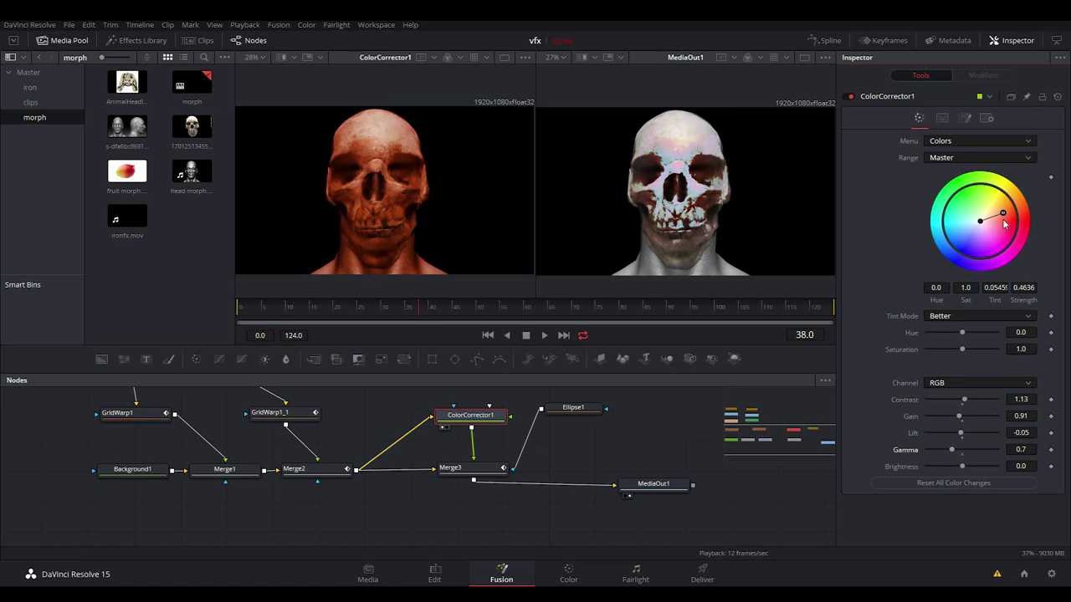
Step: Try a full-strength blue tint on ColorCorrector1 and scrub through the transition
{"action": "left_click_drag", "start_coordinate": [1004, 213], "coordinate": [952, 242]}
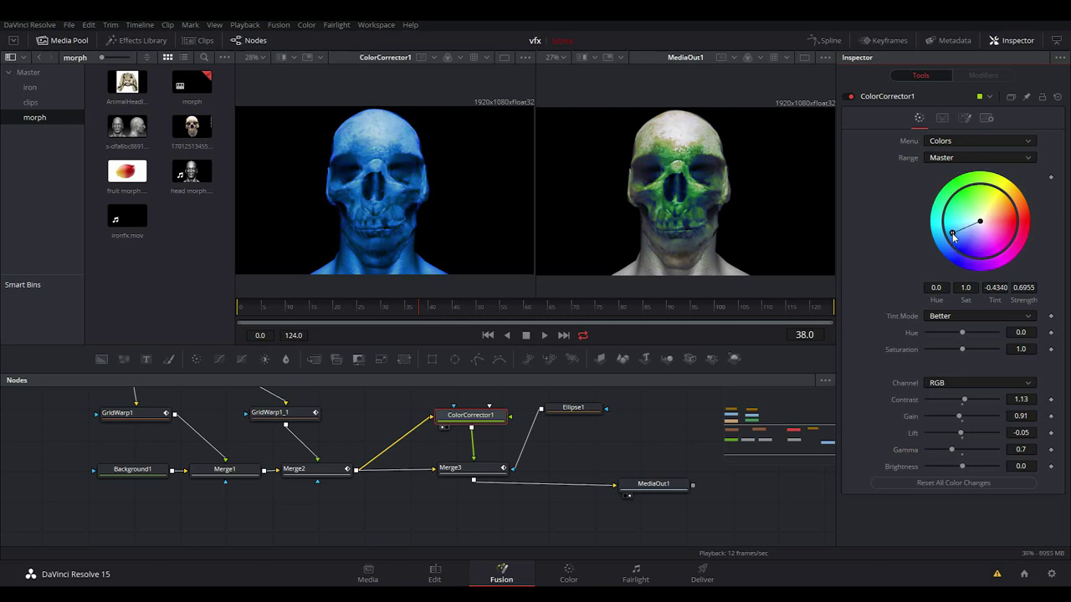
{"action": "left_click_drag", "start_coordinate": [952, 235], "coordinate": [952, 250]}
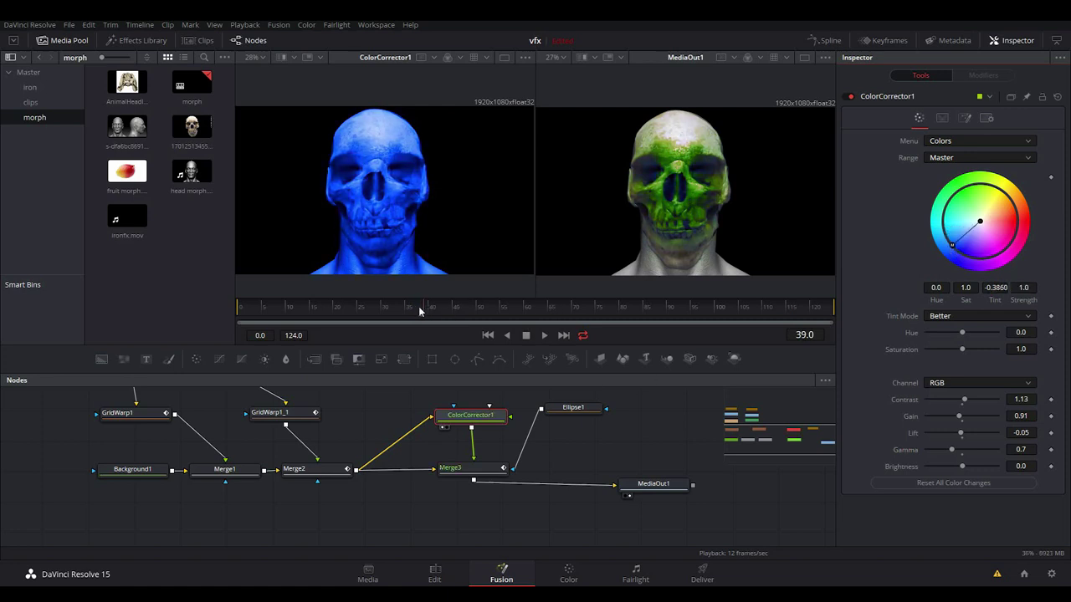
{"action": "left_click_drag", "start_coordinate": [421, 309], "coordinate": [456, 309]}
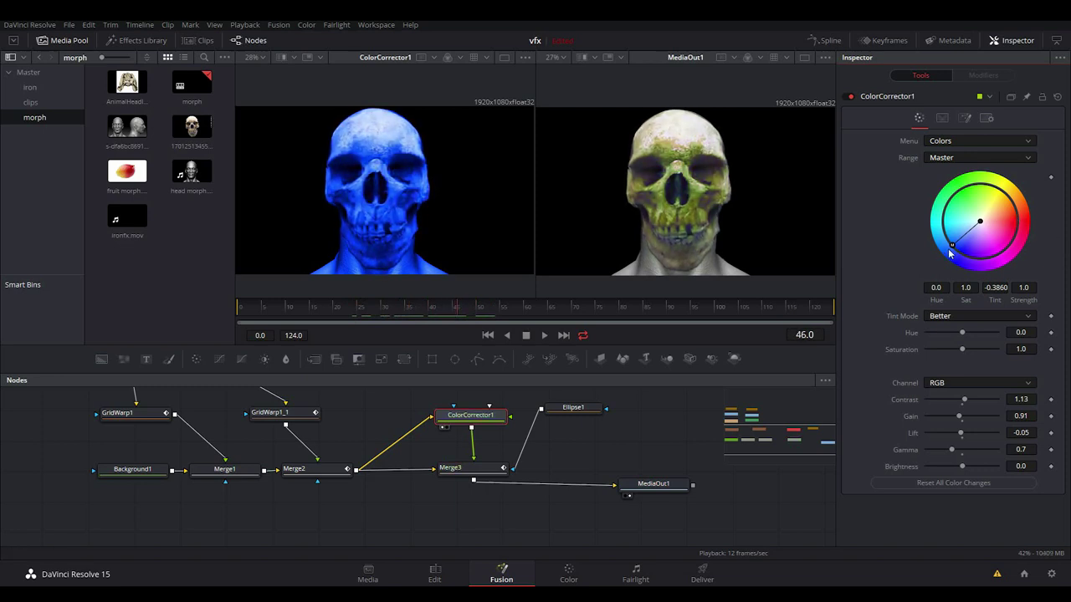
Step: Tint ColorCorrector1 orange at strength 0.9335 and scrub back to frame 36 to check the color
{"action": "left_click_drag", "start_coordinate": [951, 245], "coordinate": [1008, 202]}
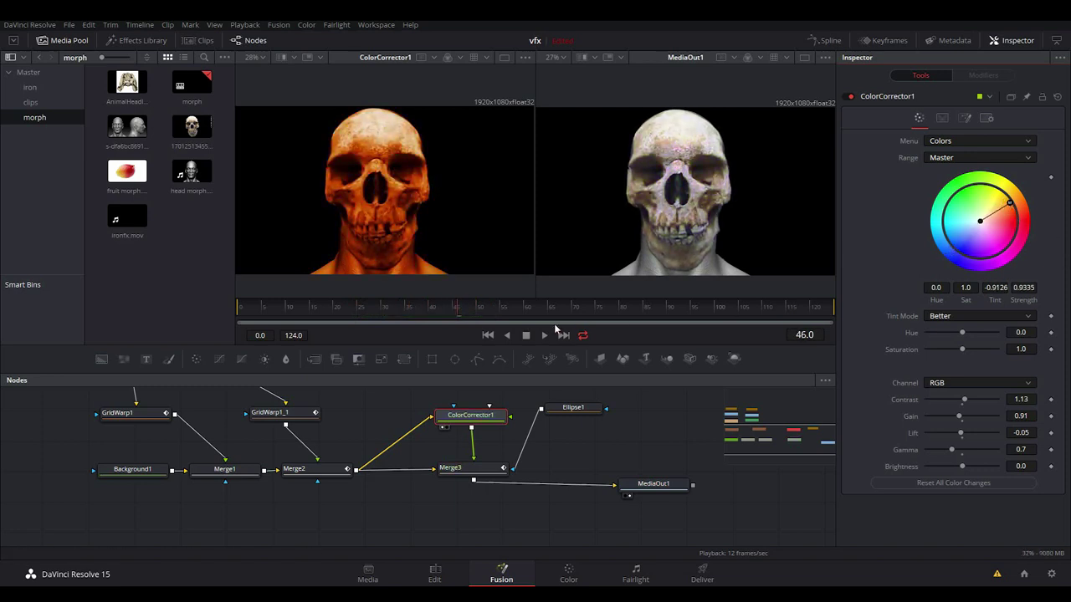
{"action": "left_click_drag", "start_coordinate": [469, 307], "coordinate": [411, 309]}
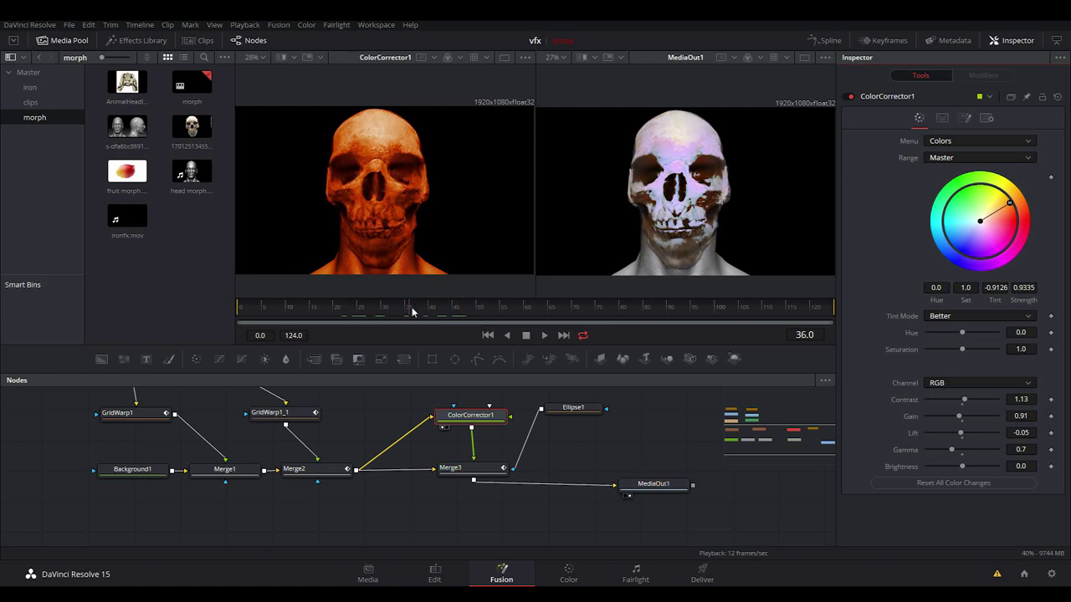
Step: Lower Merge3's Blend keyframe at frame 35 to 0.45 in the Spline editor
{"action": "mouse_move", "coordinate": [640, 434]}
{"action": "left_mouse_down"}
{"action": "mouse_move", "coordinate": [671, 440]}
{"action": "mouse_move", "coordinate": [641, 441]}
{"action": "left_mouse_up"}
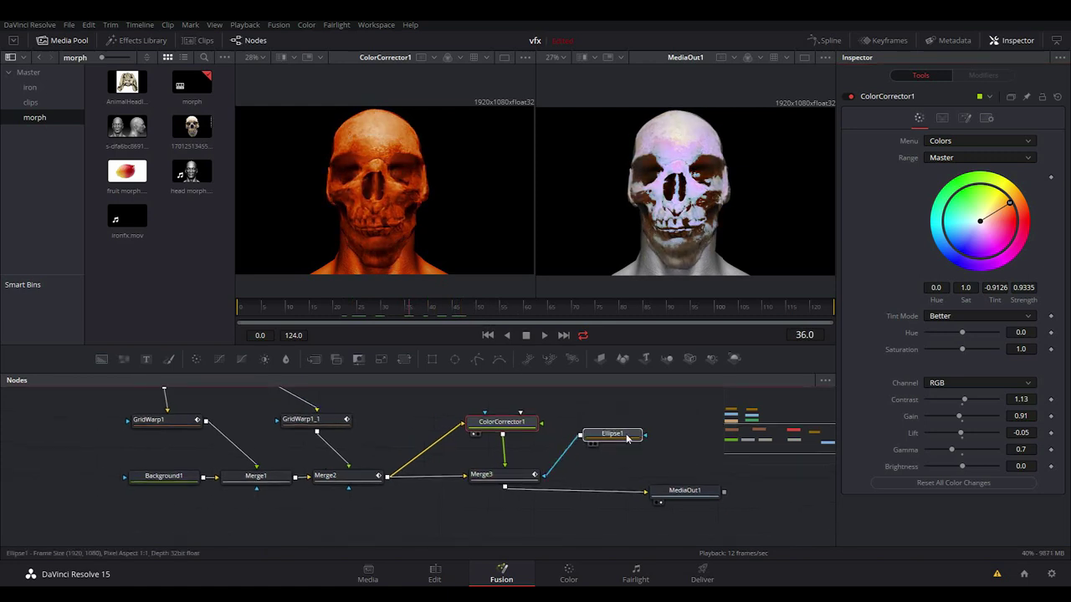
{"action": "left_click", "coordinate": [484, 475]}
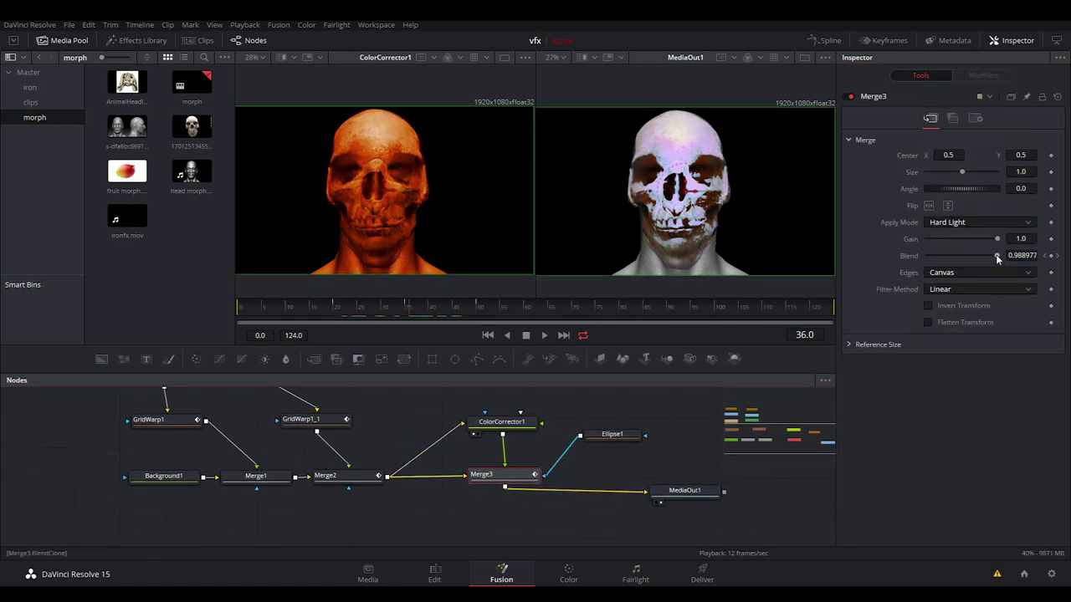
{"action": "right_click", "coordinate": [997, 256]}
{"action": "left_click", "coordinate": [602, 467]}
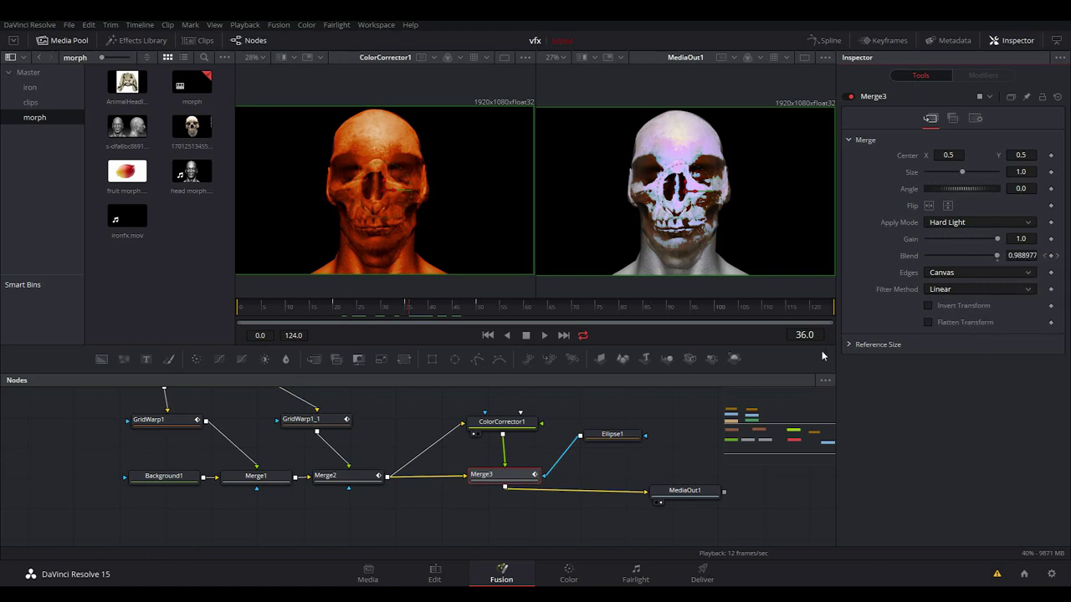
{"action": "left_click", "coordinate": [826, 40]}
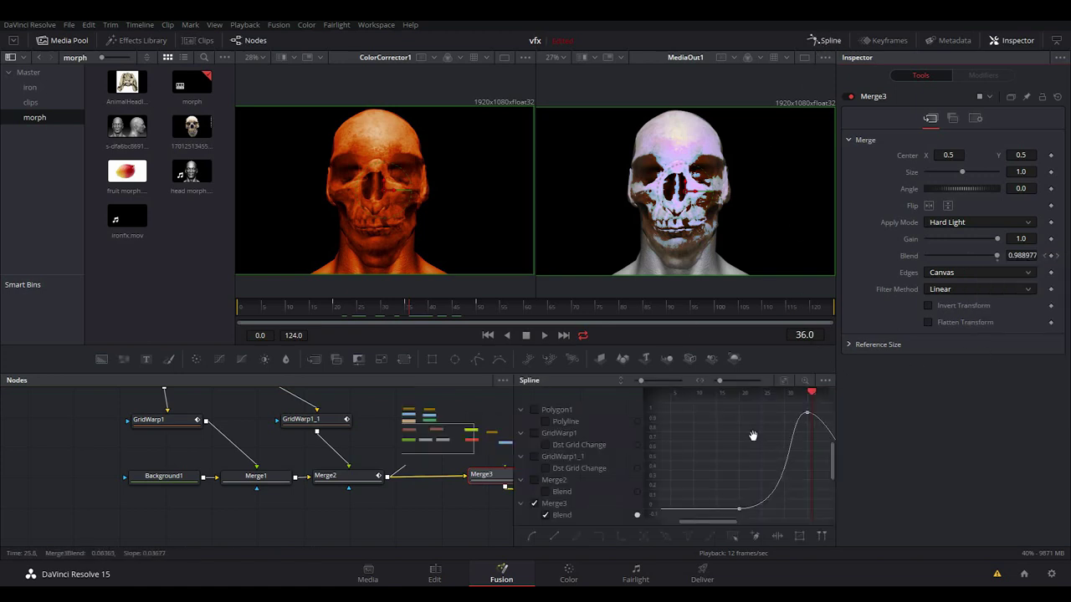
{"action": "left_click_drag", "start_coordinate": [753, 436], "coordinate": [741, 470]}
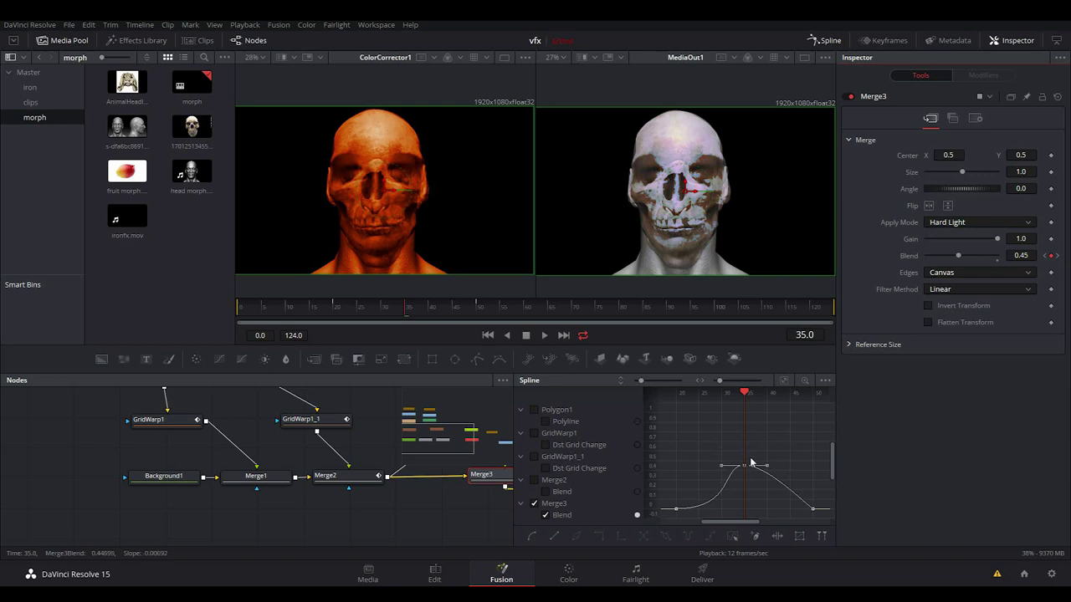
Step: Scrub through the weaker color flash, close the Spline editor and review the whole node chain
{"action": "left_click_drag", "start_coordinate": [748, 391], "coordinate": [727, 423]}
{"action": "left_click", "coordinate": [411, 510]}
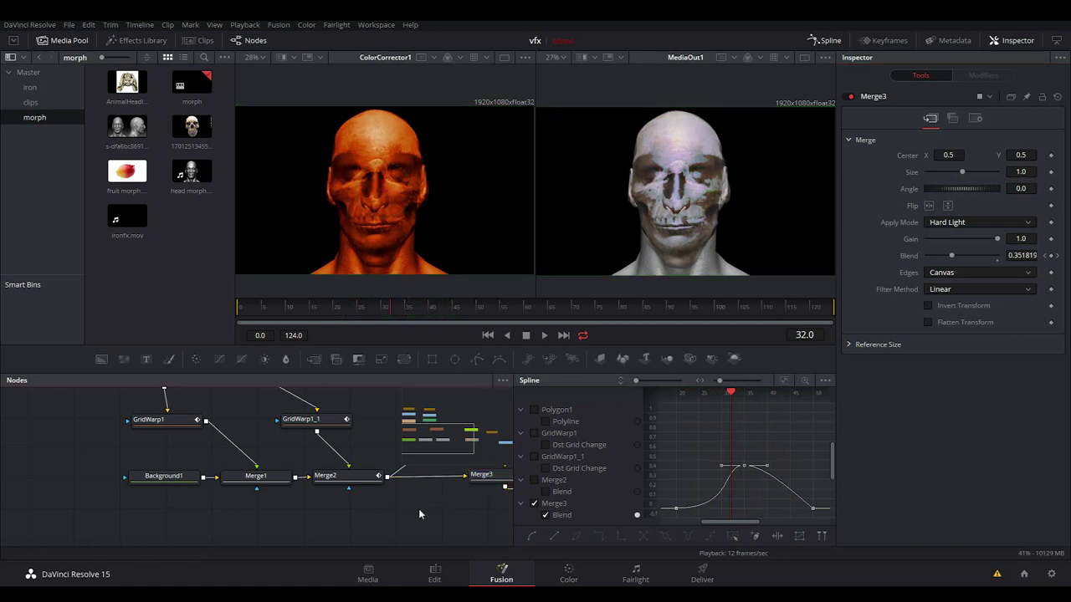
{"action": "left_click_drag", "start_coordinate": [431, 507], "coordinate": [239, 507]}
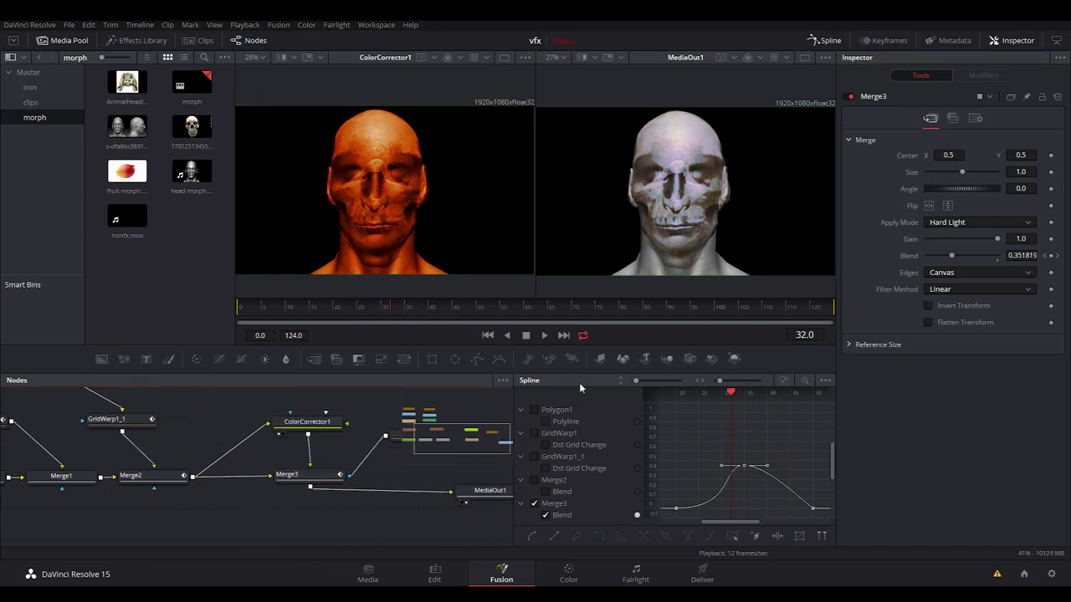
{"action": "left_click", "coordinate": [824, 40]}
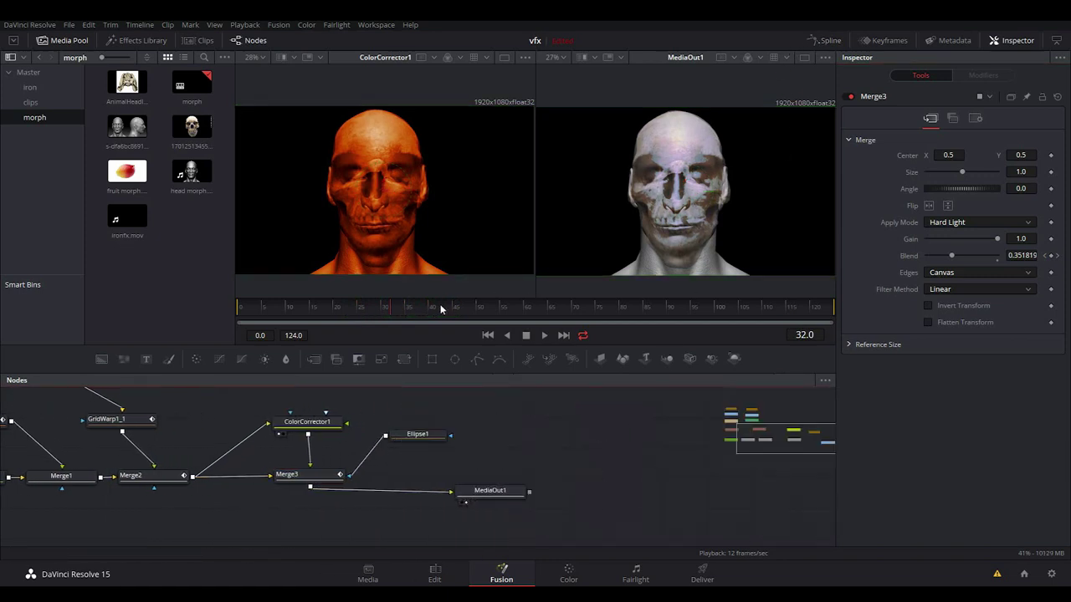
{"action": "left_click", "coordinate": [554, 309]}
{"action": "left_click_drag", "start_coordinate": [413, 309], "coordinate": [495, 318]}
{"action": "left_click_drag", "start_coordinate": [637, 503], "coordinate": [748, 510]}
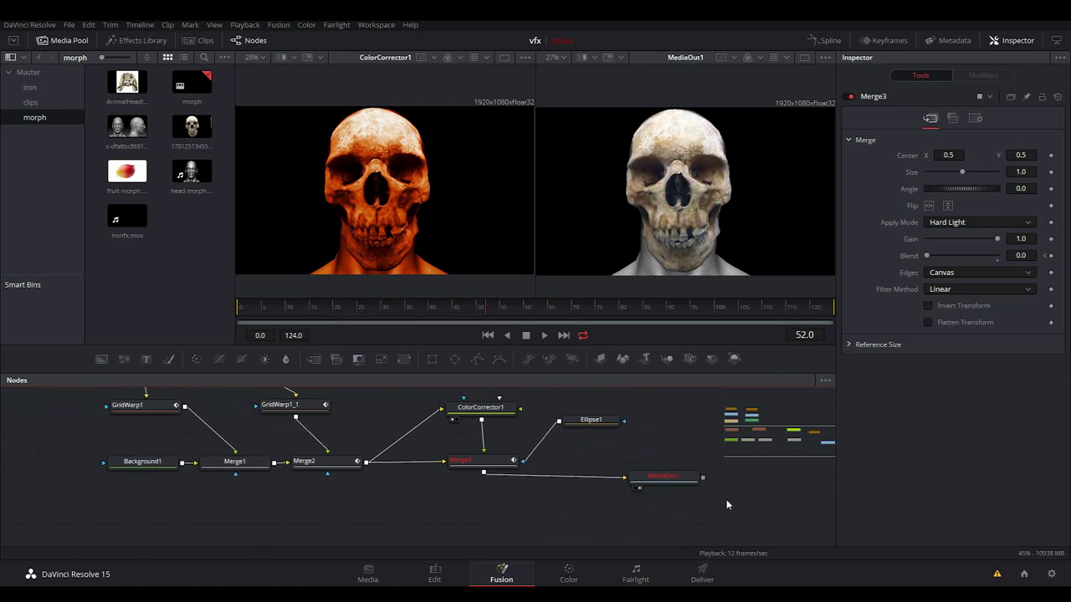